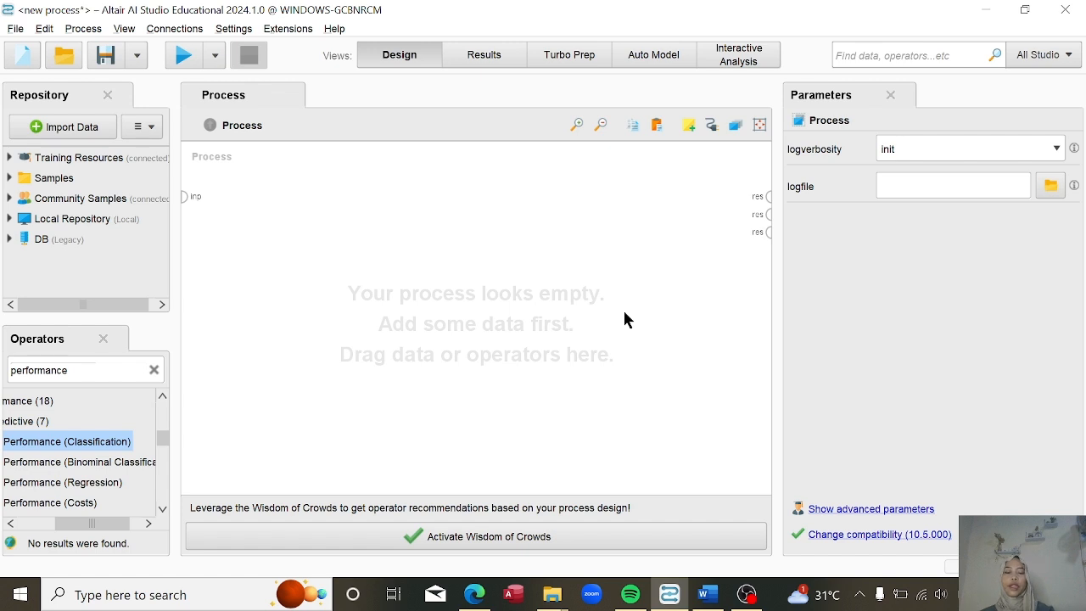
Review the Kaggle search results in the browser, and view the dataset files in the Downloads folder.
left_click(475, 594)
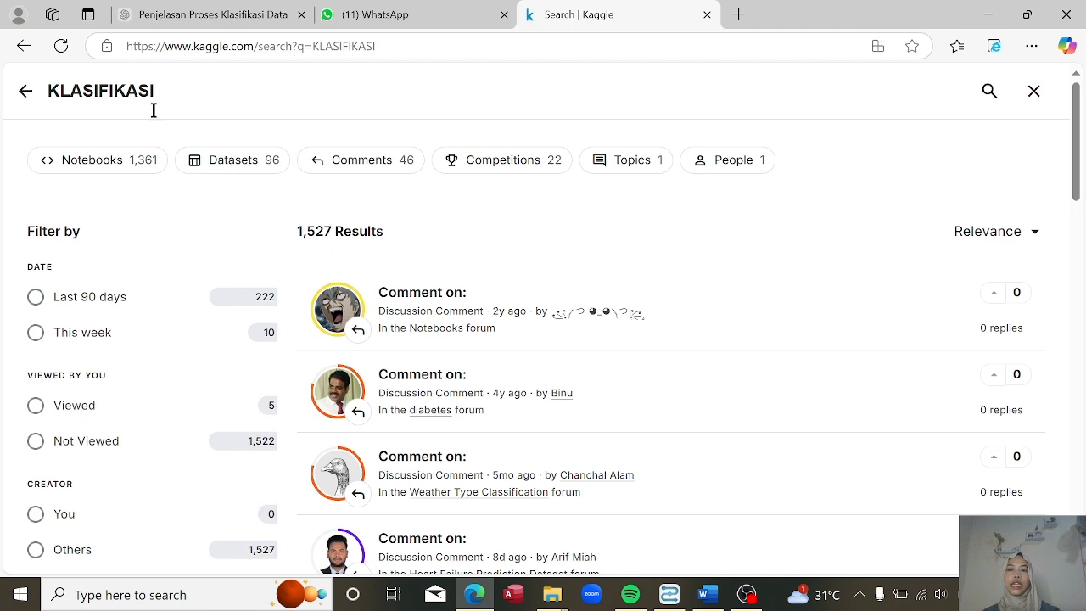
mouse_move(551, 594)
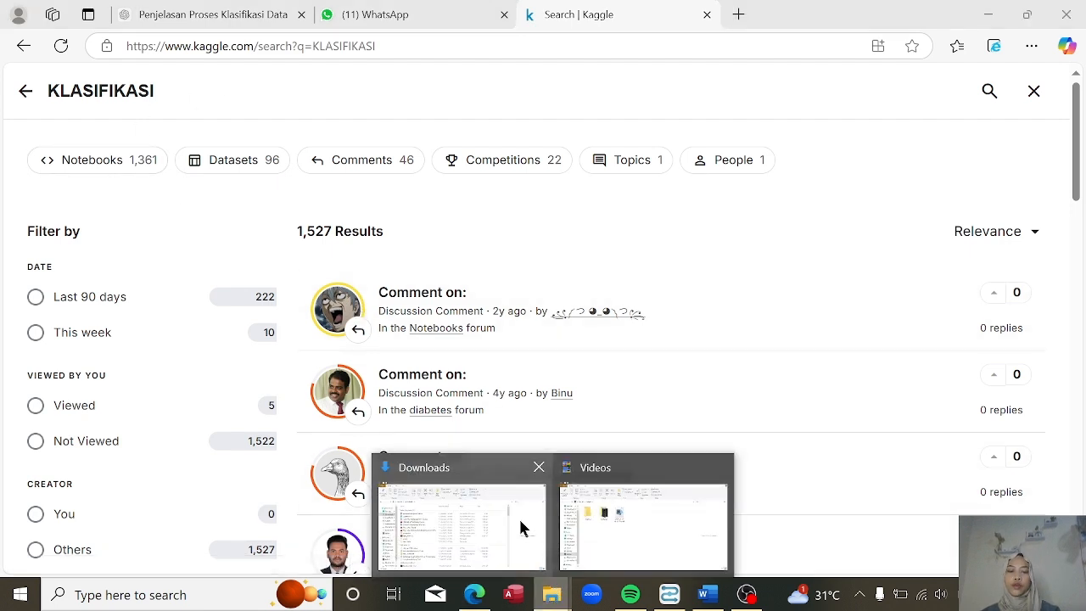
left_click(520, 526)
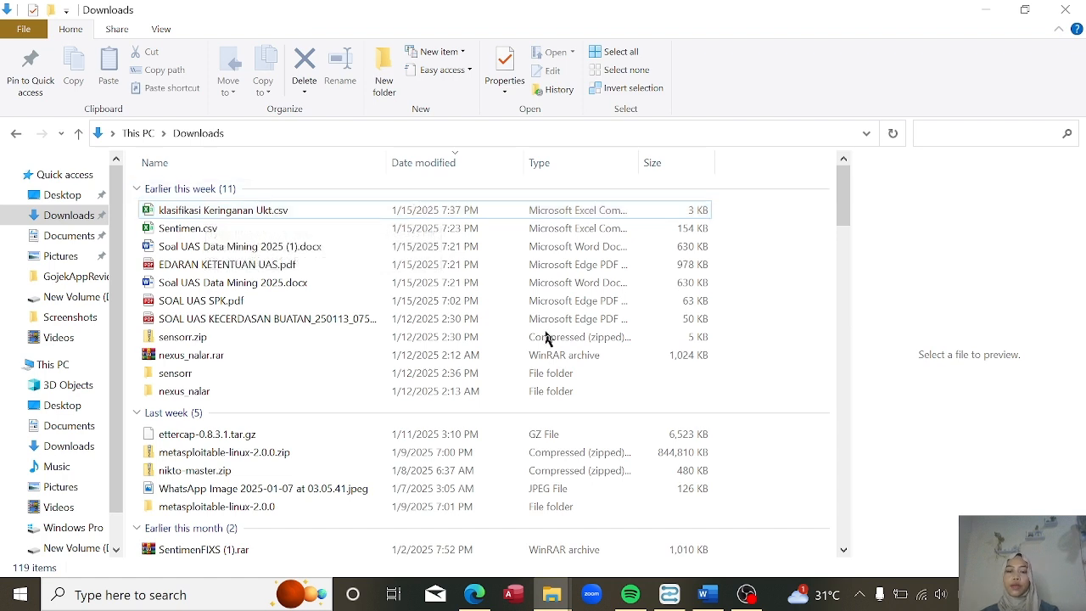
Switch to Altair AI Studio and add a Read CSV operator to the empty process.
left_click(671, 597)
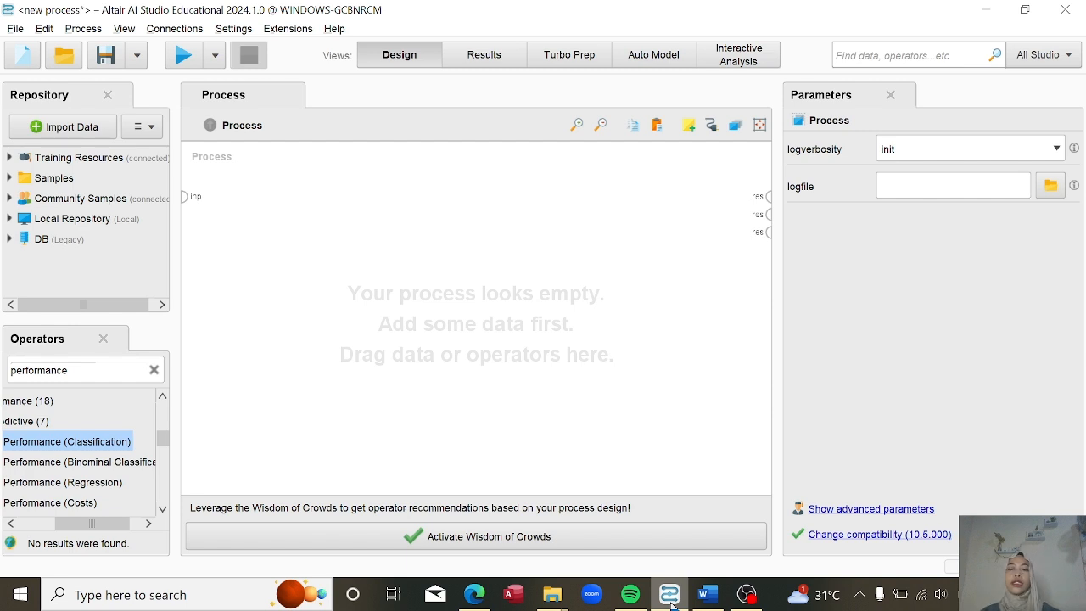
left_click(155, 370)
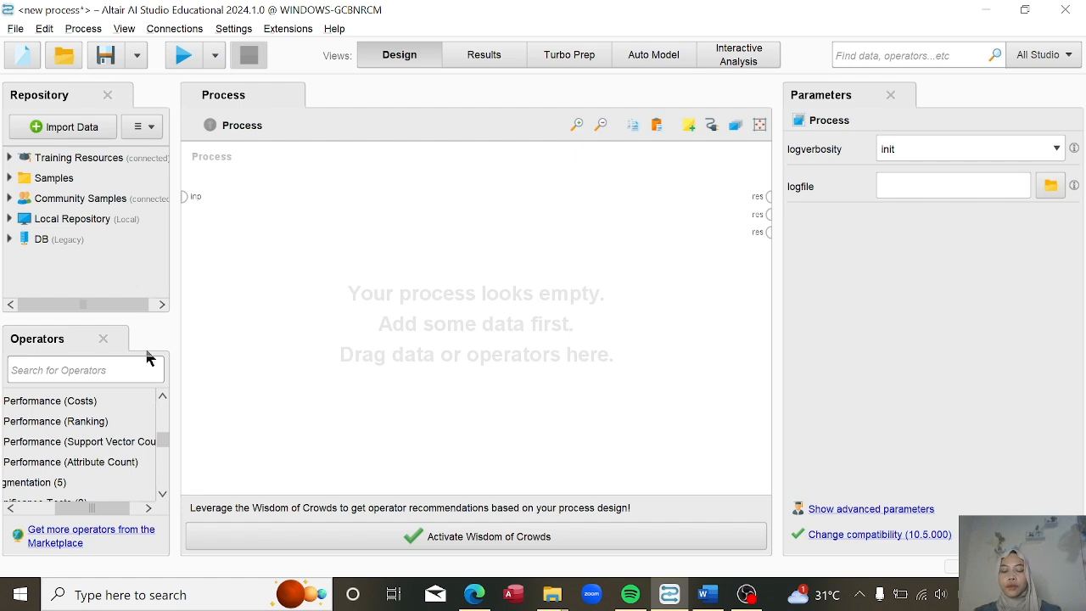
type("rea")
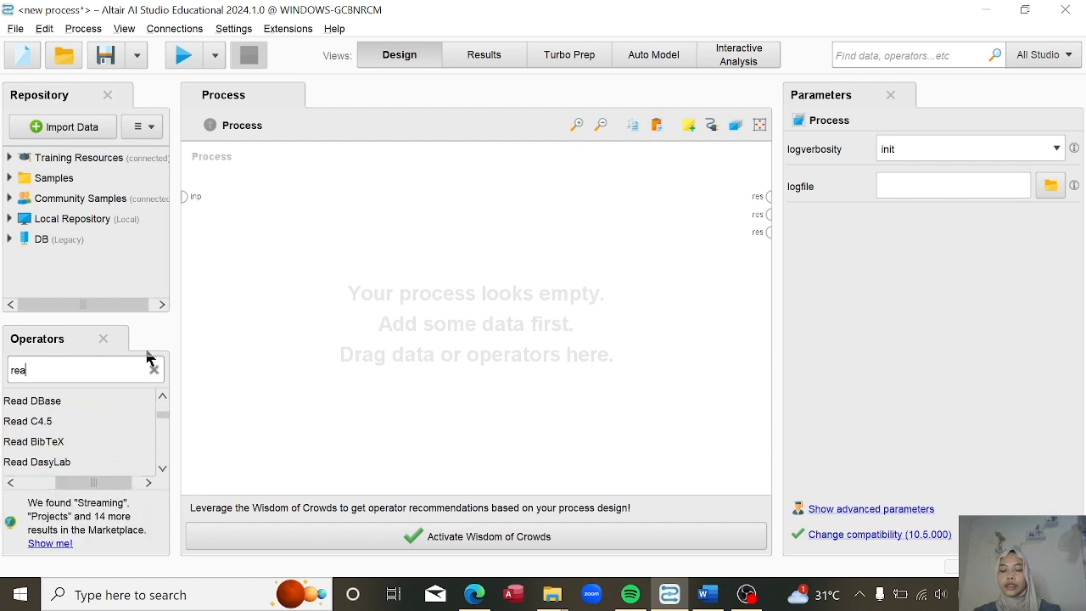
type("d c")
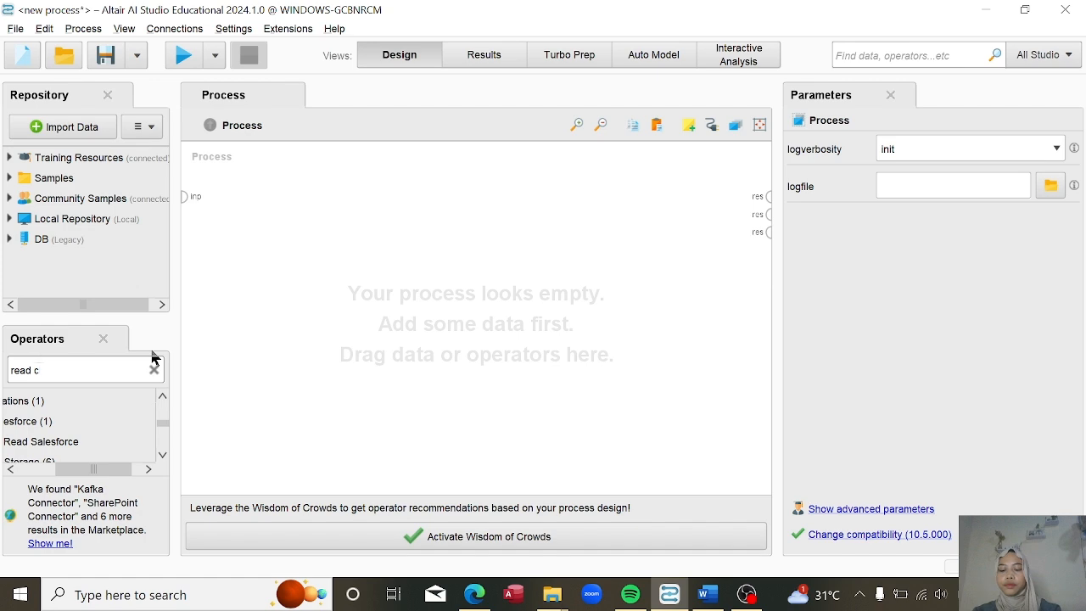
type("sc")
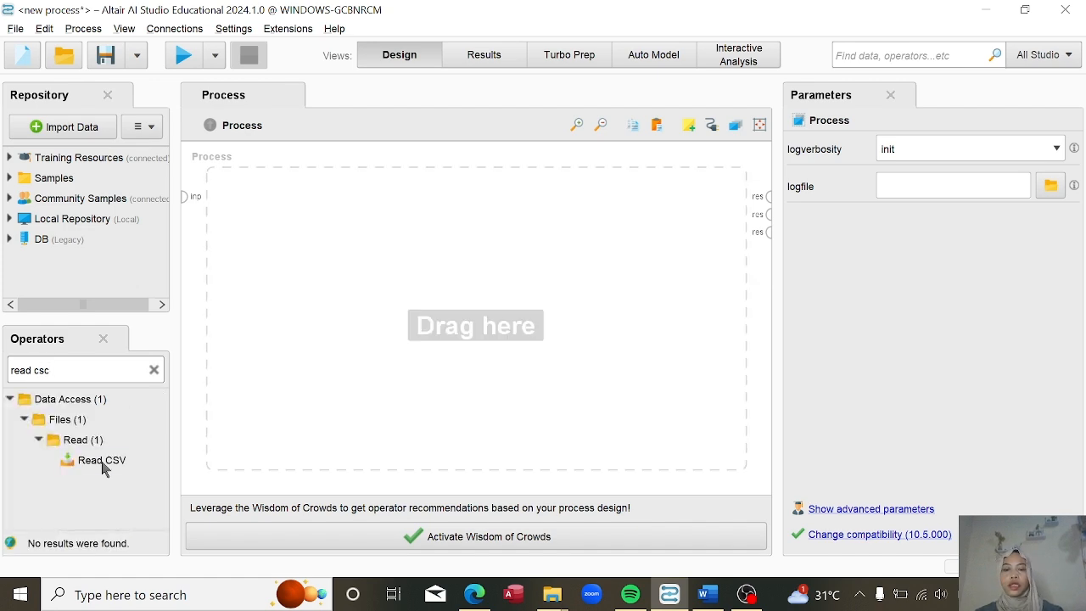
left_click_drag(102, 465, 272, 250)
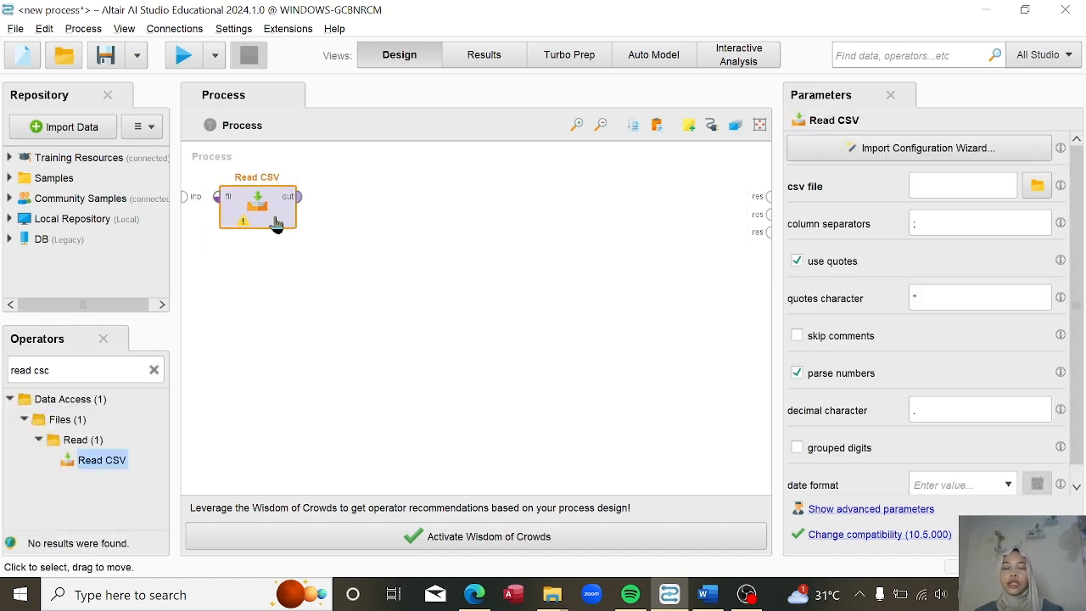
Start the Read CSV import wizard and choose klasifikasi Keringanan Ukt.csv from the Downloads folder as its data source.
left_click(919, 147)
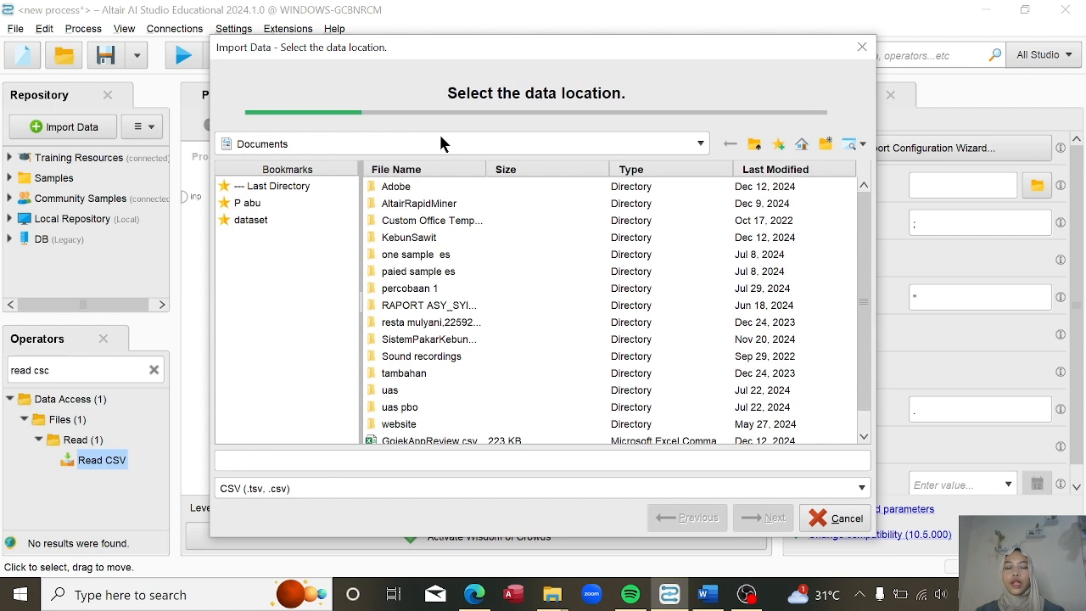
left_click(440, 139)
left_click(371, 181)
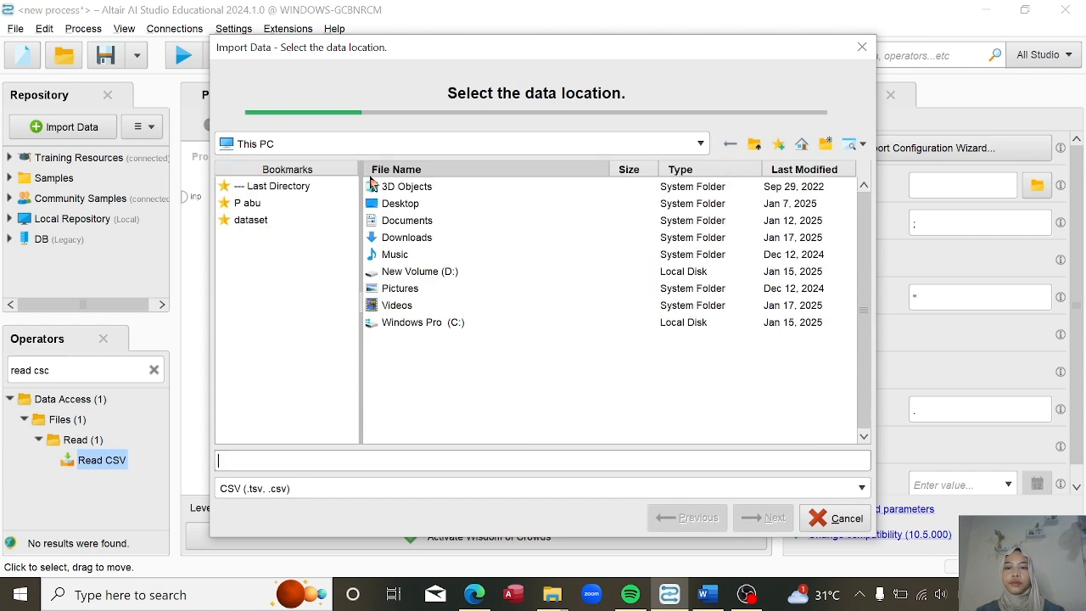
double_click(394, 238)
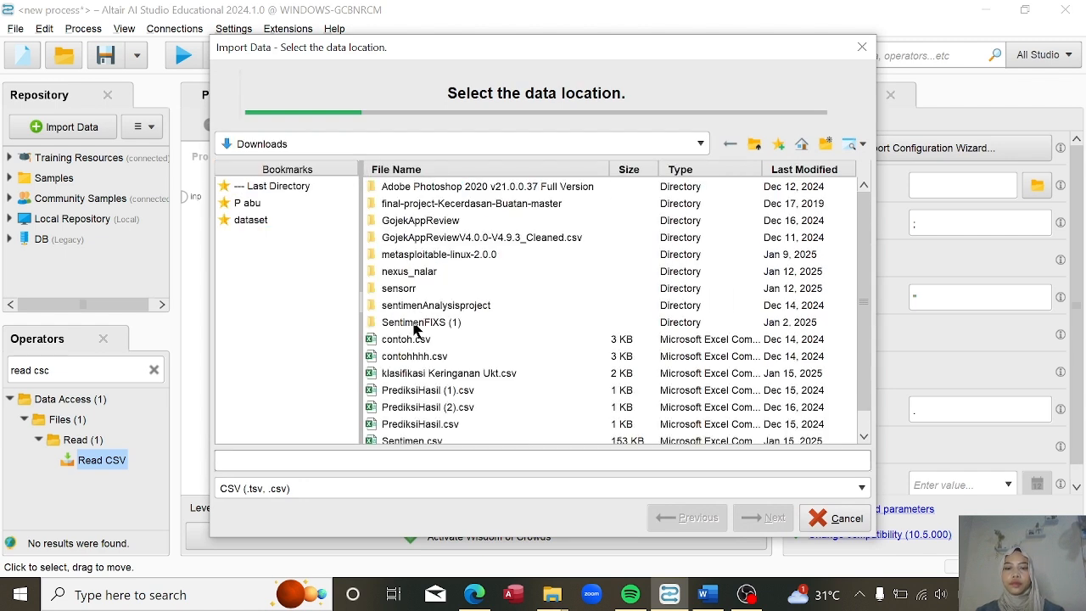
left_click(429, 376)
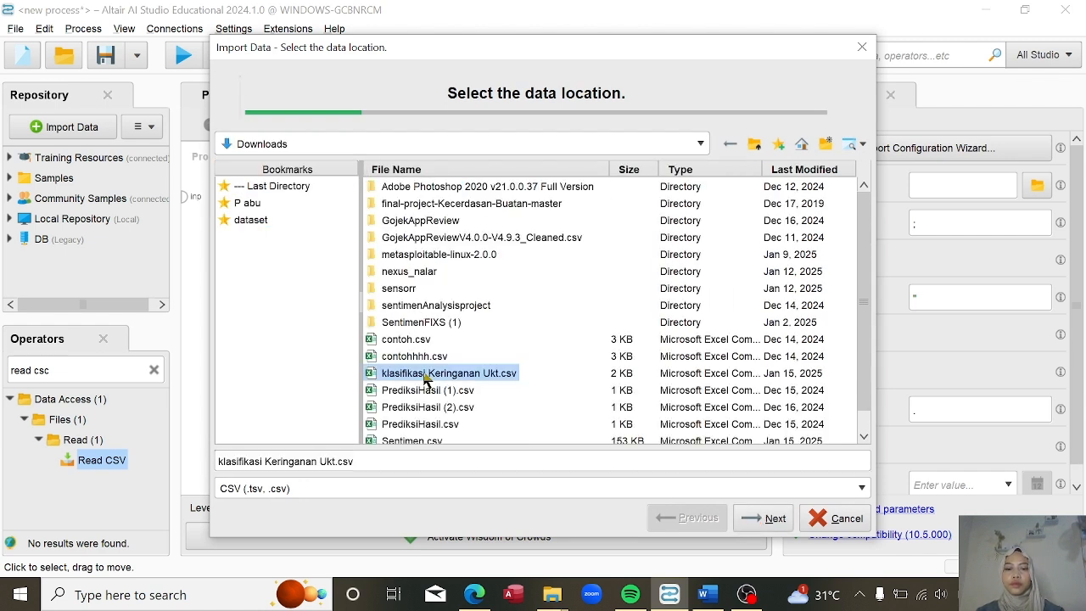
left_click(760, 522)
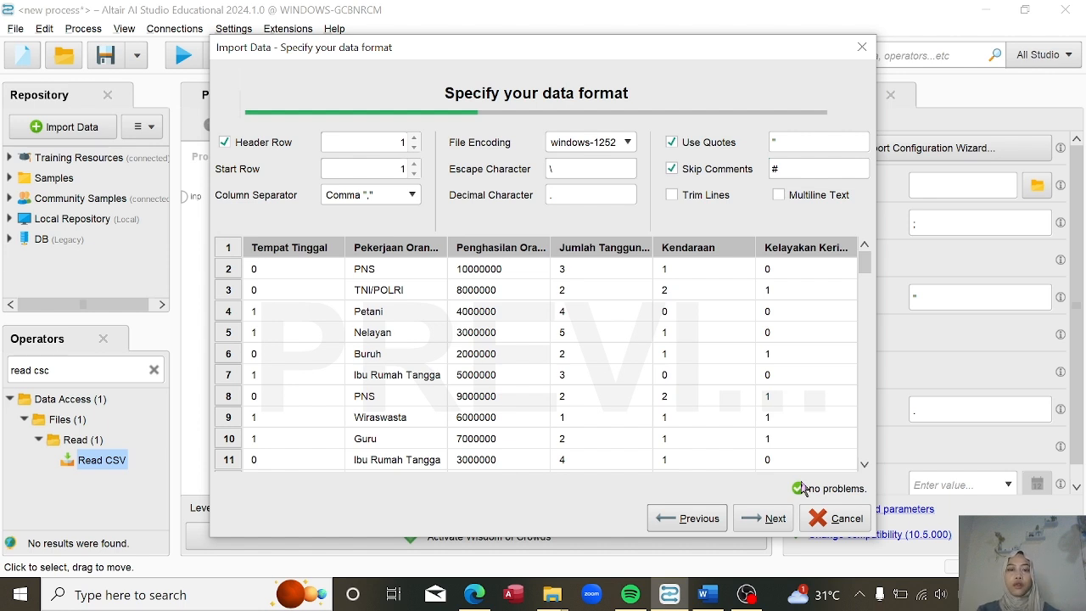
Accept the proposed data format and exclude the "Pekerjaan Oran..." column from the import.
left_click(771, 518)
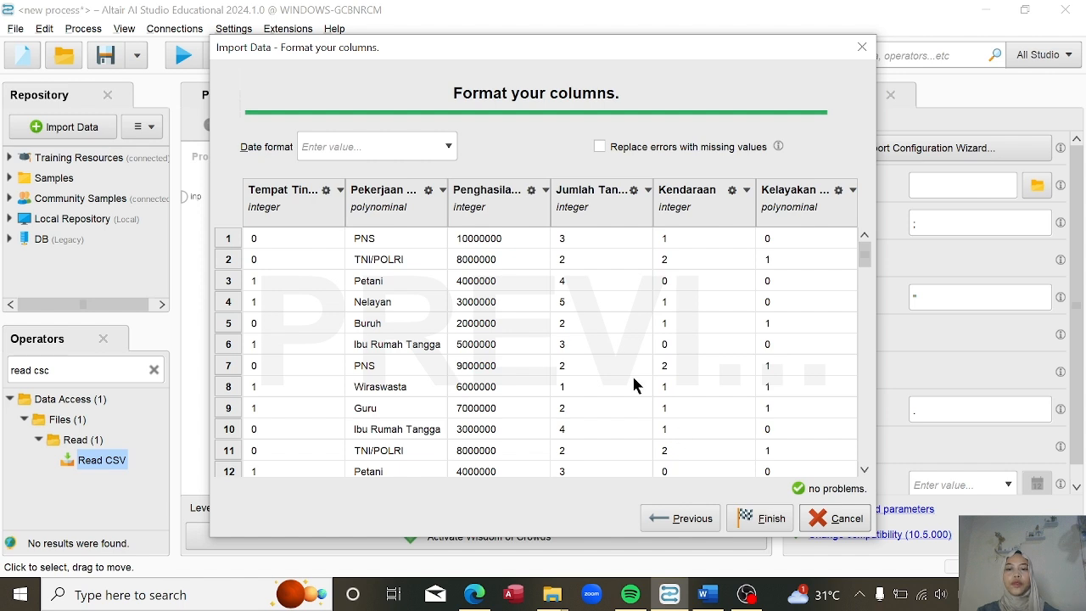
left_click(443, 192)
left_click(467, 281)
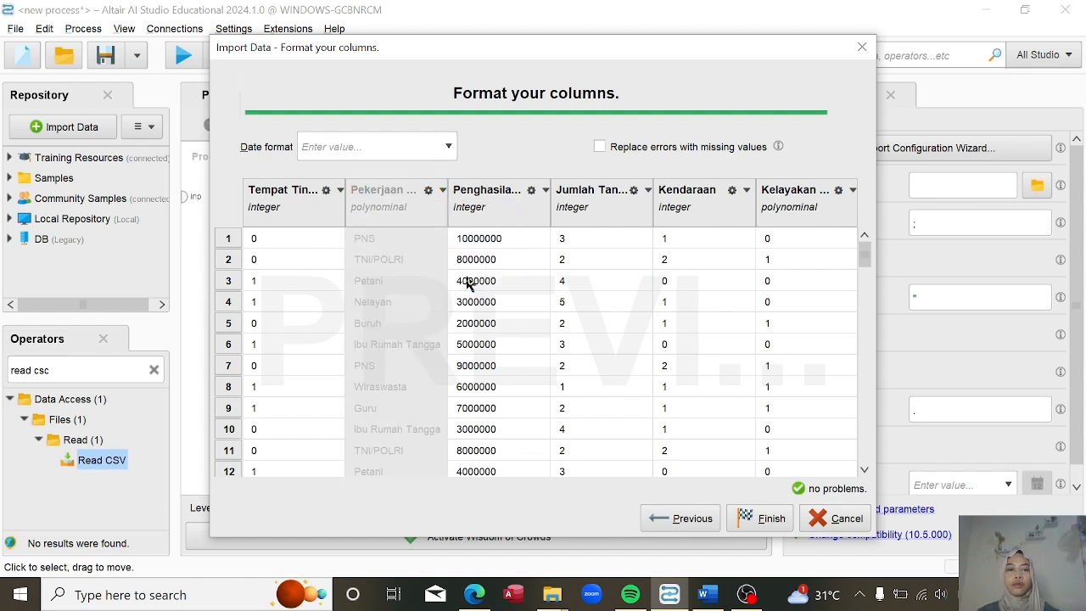
Assign the label role to the "Kelayakan Keri..." column and finish the import configuration.
left_click(853, 190)
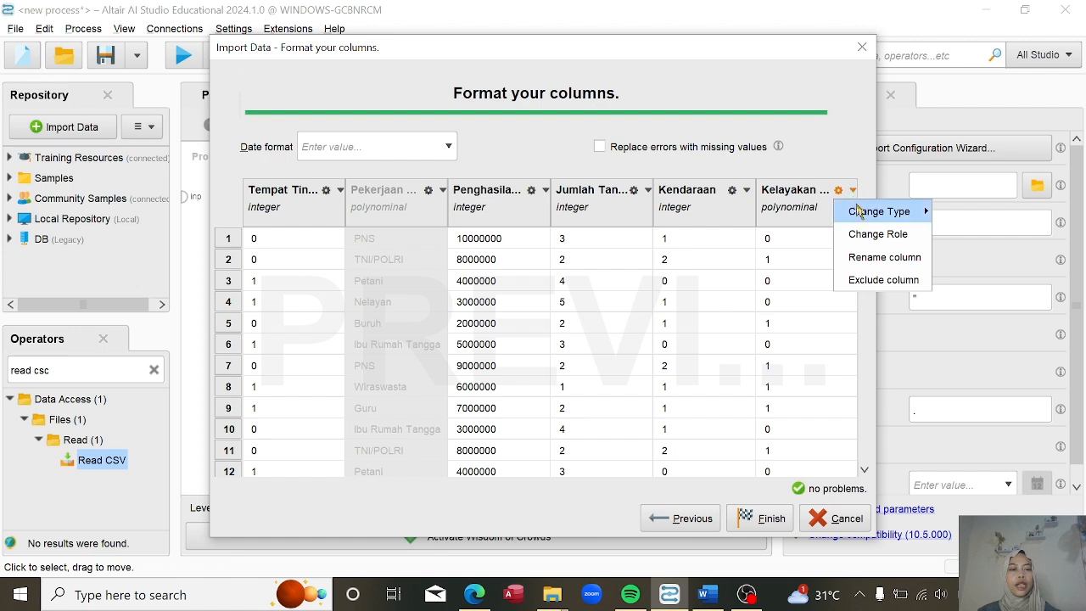
left_click(865, 234)
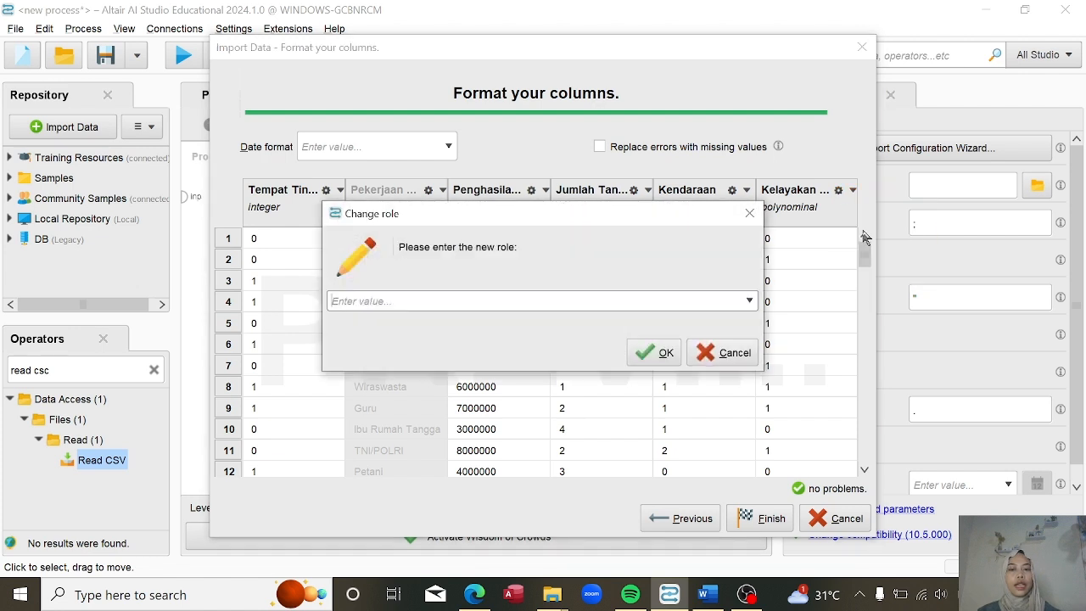
left_click(749, 300)
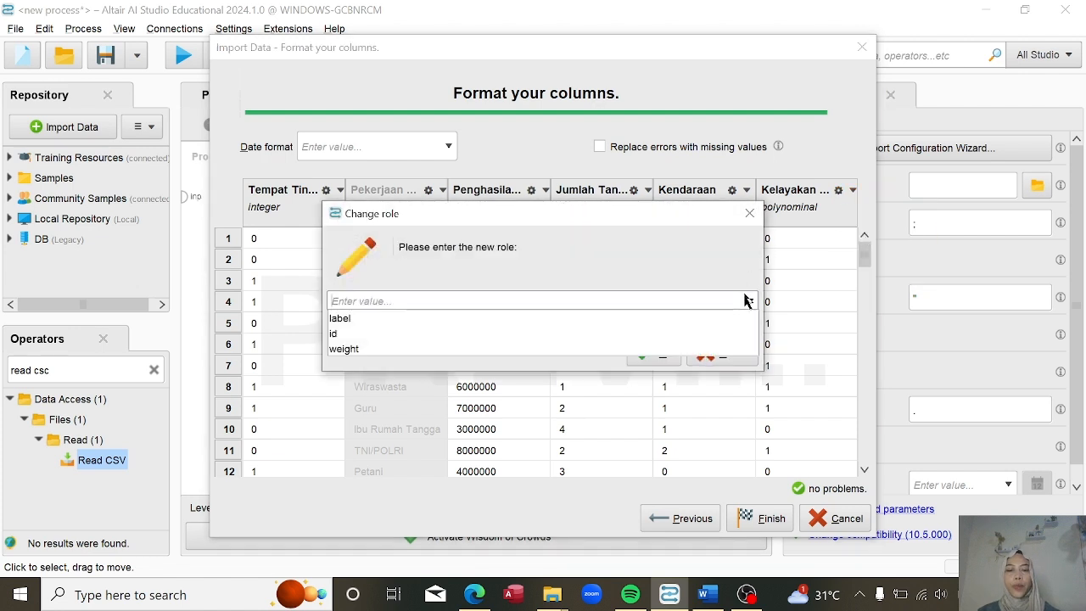
left_click(659, 324)
left_click(659, 354)
left_click(763, 518)
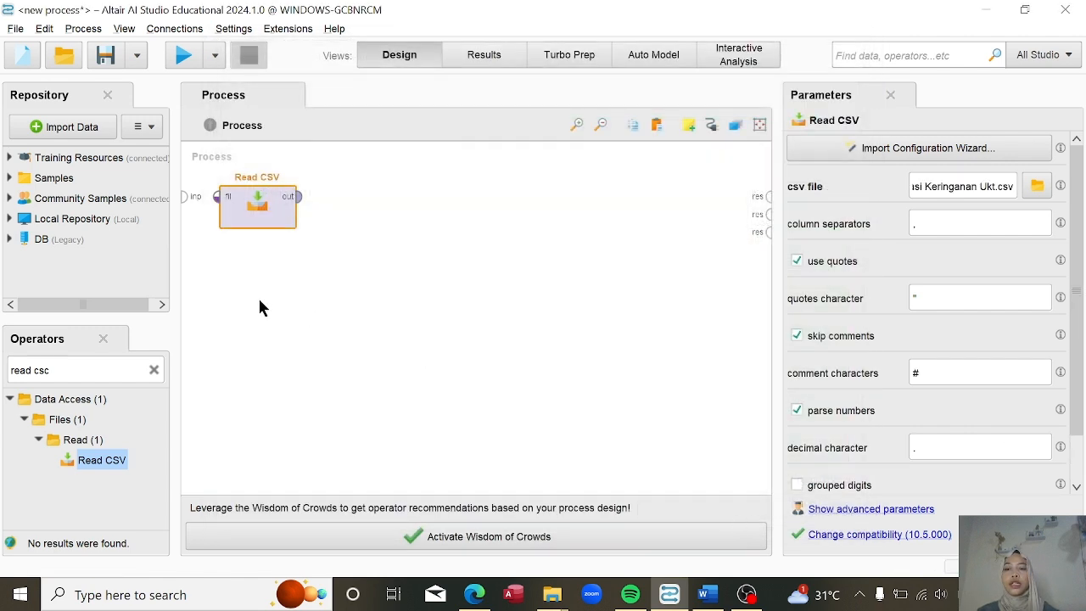
Add a Split Data operator beside Read CSV and connect the Read CSV output to its example input.
left_click(153, 371)
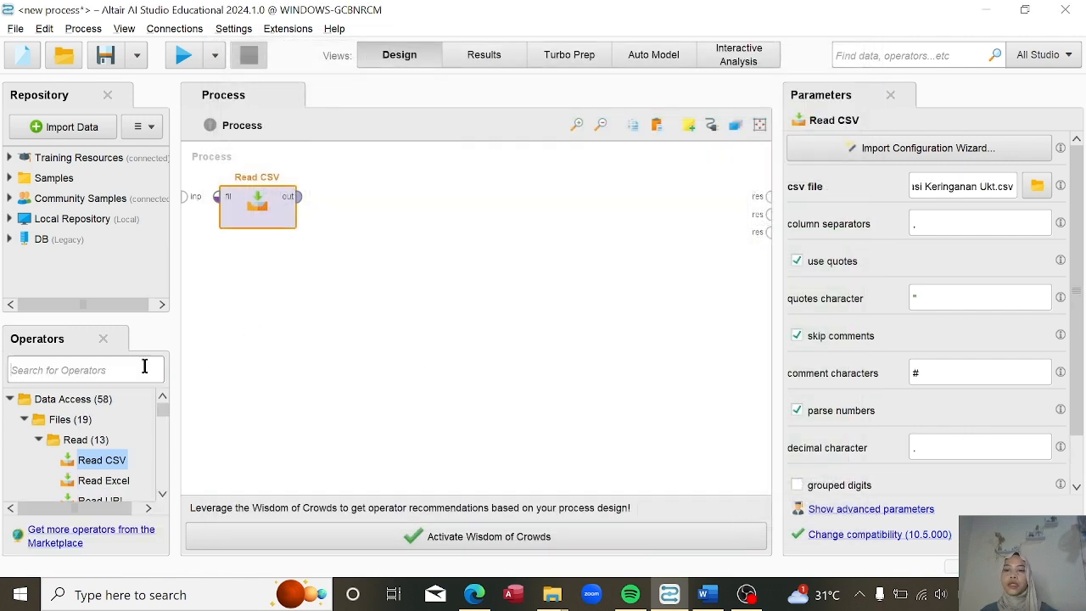
left_click(136, 365)
type("spilt")
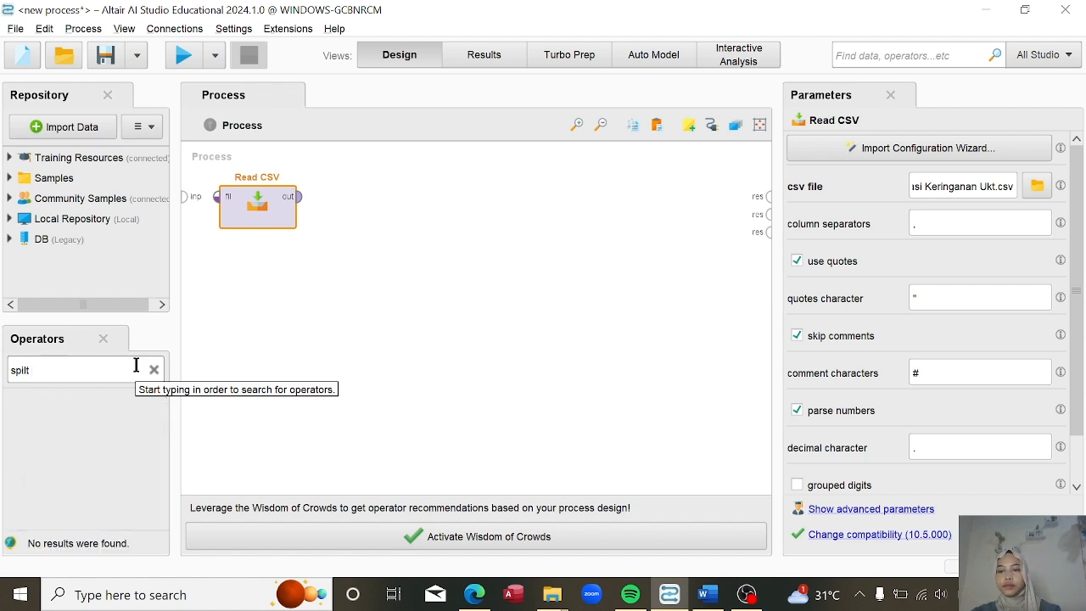
key("BackSpace")
key("BackSpace")
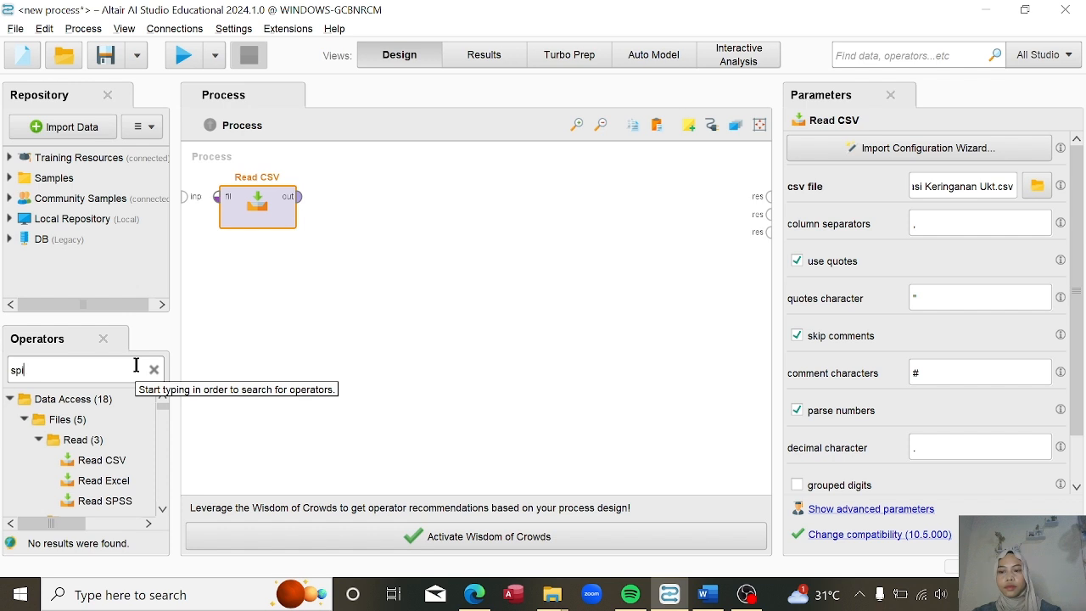
key("BackSpace")
type("li")
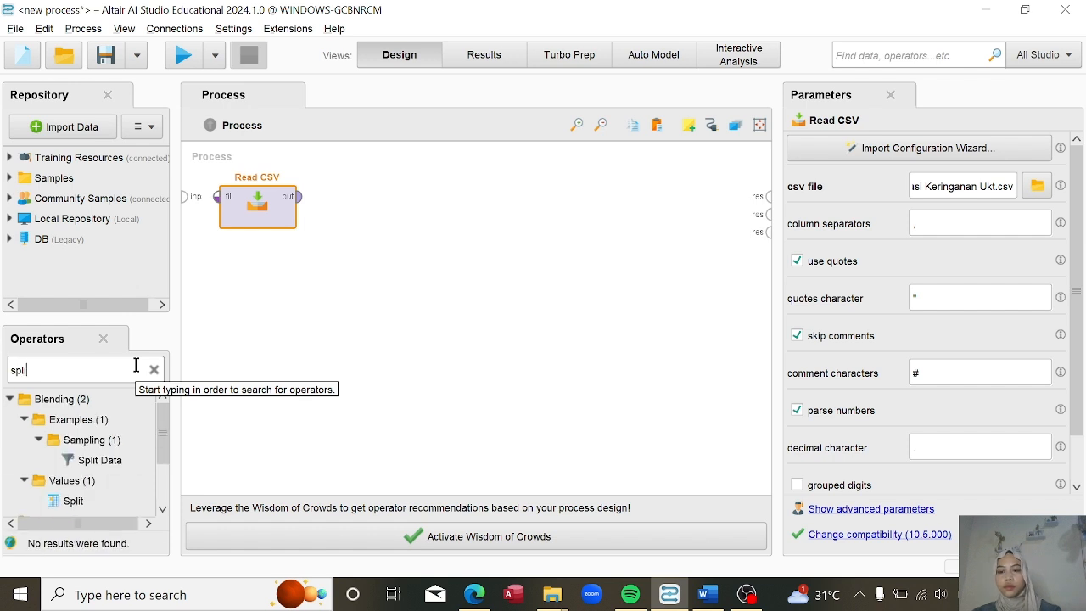
left_click_drag(99, 460, 379, 210)
left_click_drag(298, 196, 331, 196)
Define two partitions for Split Data, giving the first one a ratio of 0.8.
double_click(363, 214)
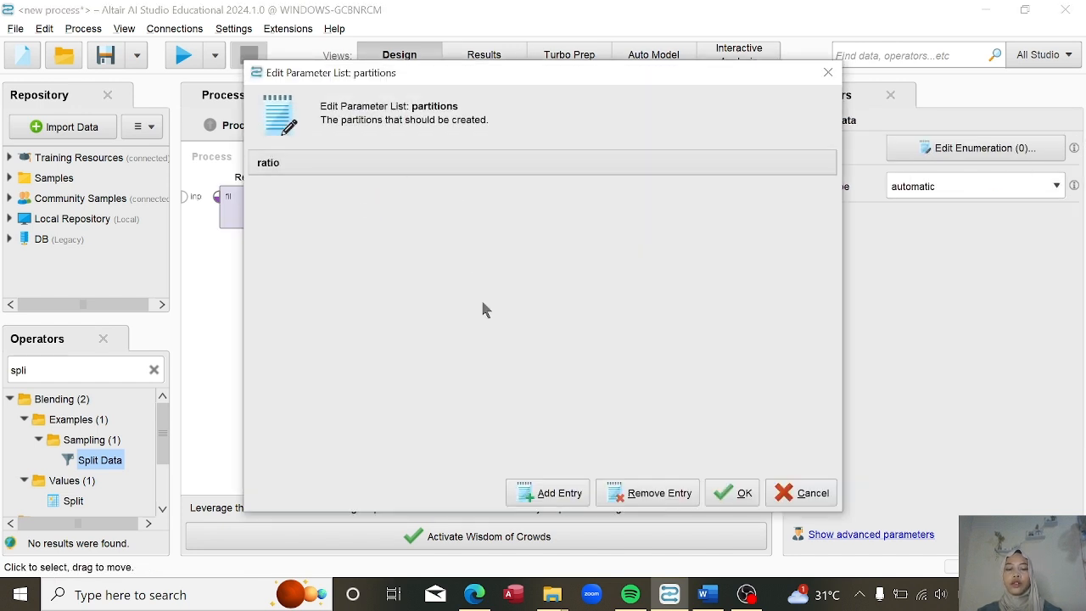
left_click(544, 499)
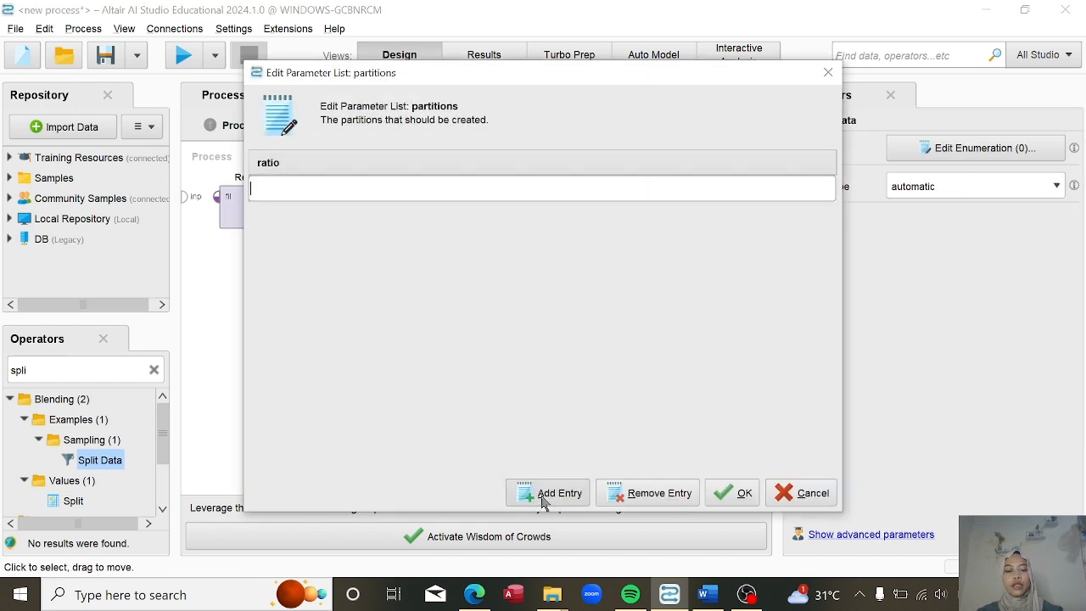
type("0.8")
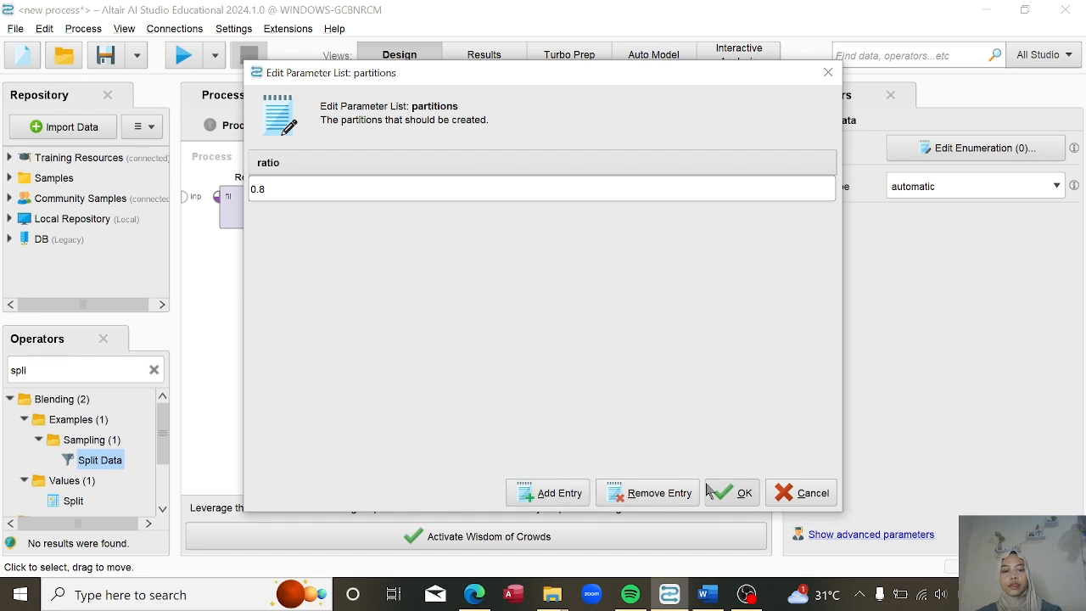
left_click(581, 498)
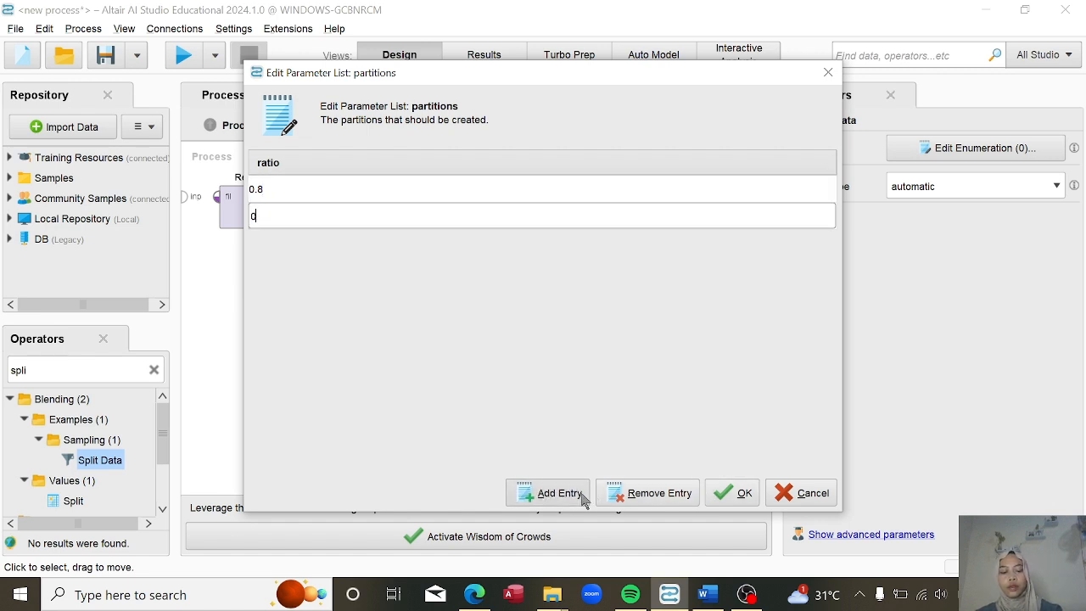
left_click(743, 495)
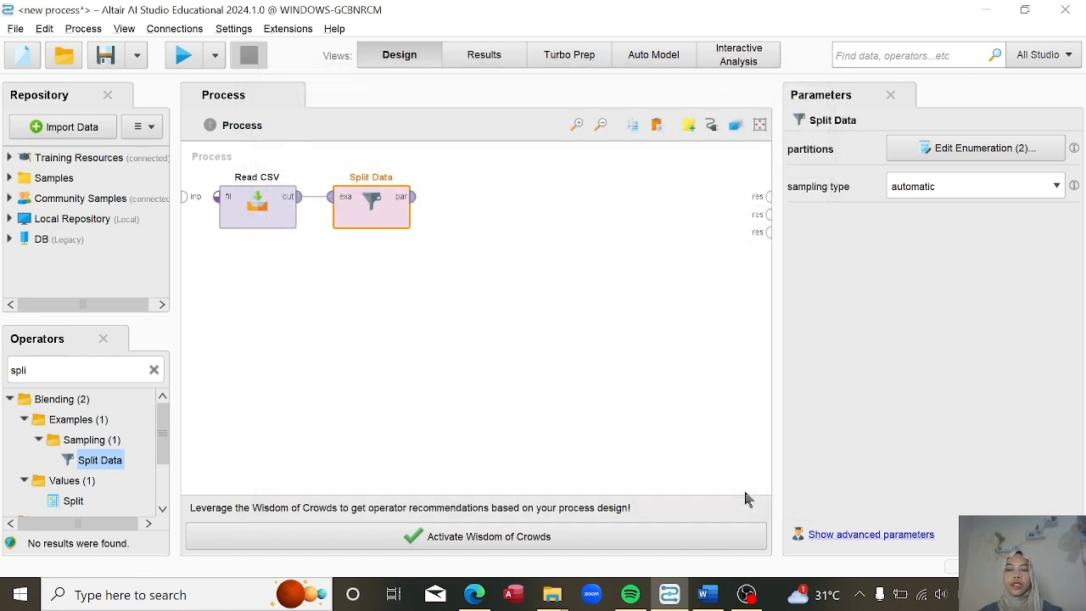
Find the Decision Tree operator and place it in the process after Split Data.
left_click(154, 371)
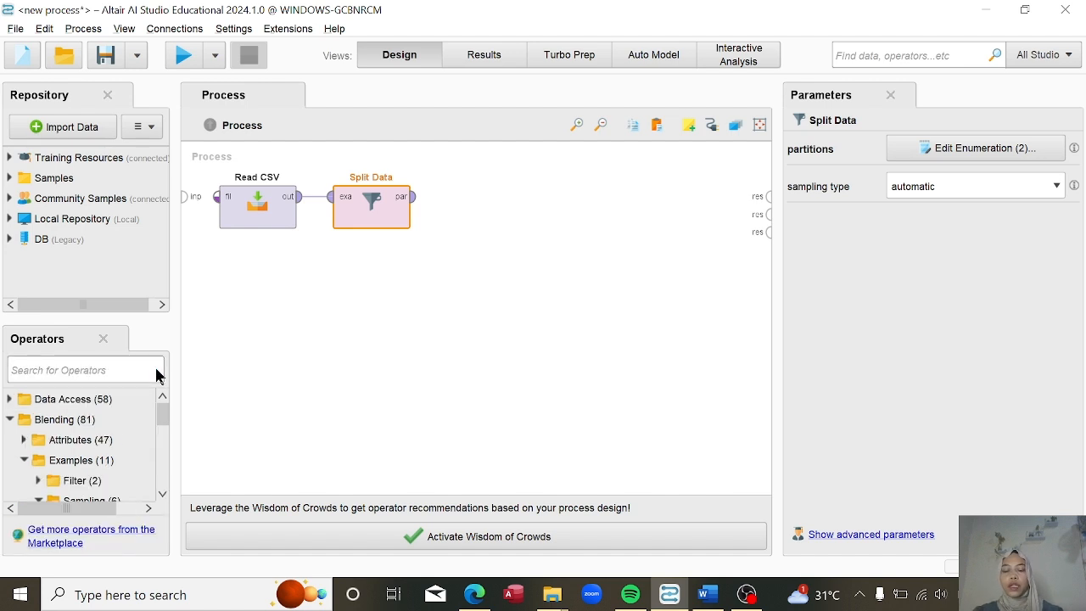
type("decit")
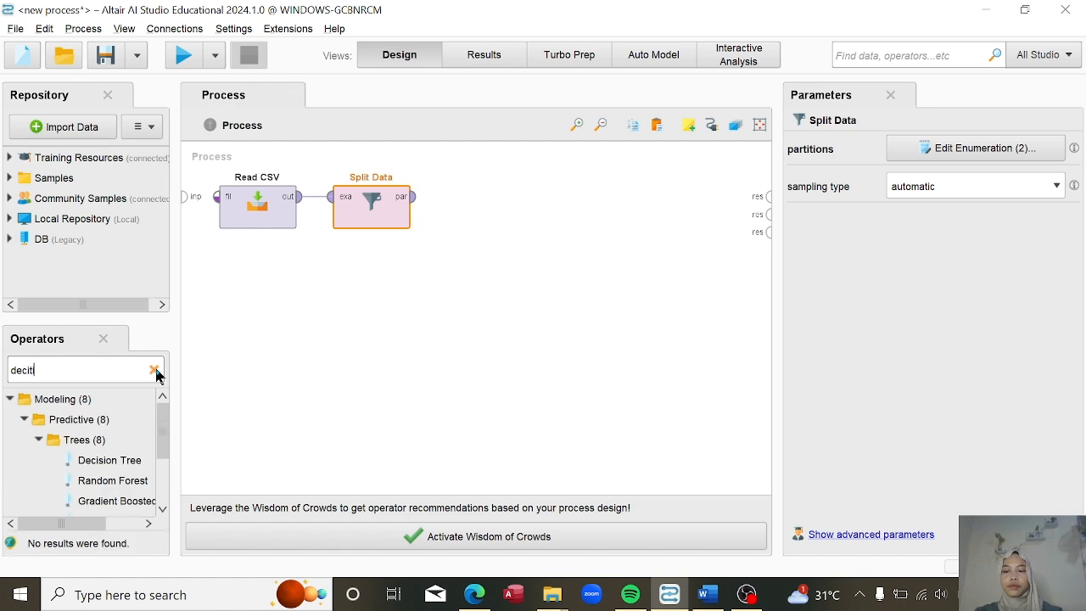
left_click_drag(127, 460, 488, 212)
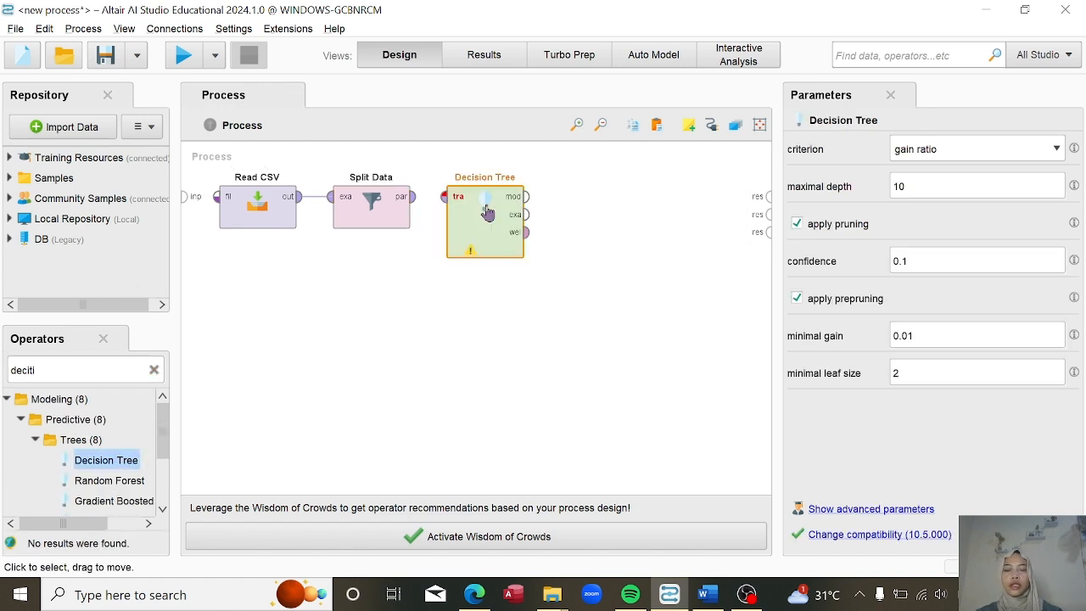
Find the Apply Model operator and place it in the process below Split Data and Decision Tree.
left_click(155, 371)
type("app")
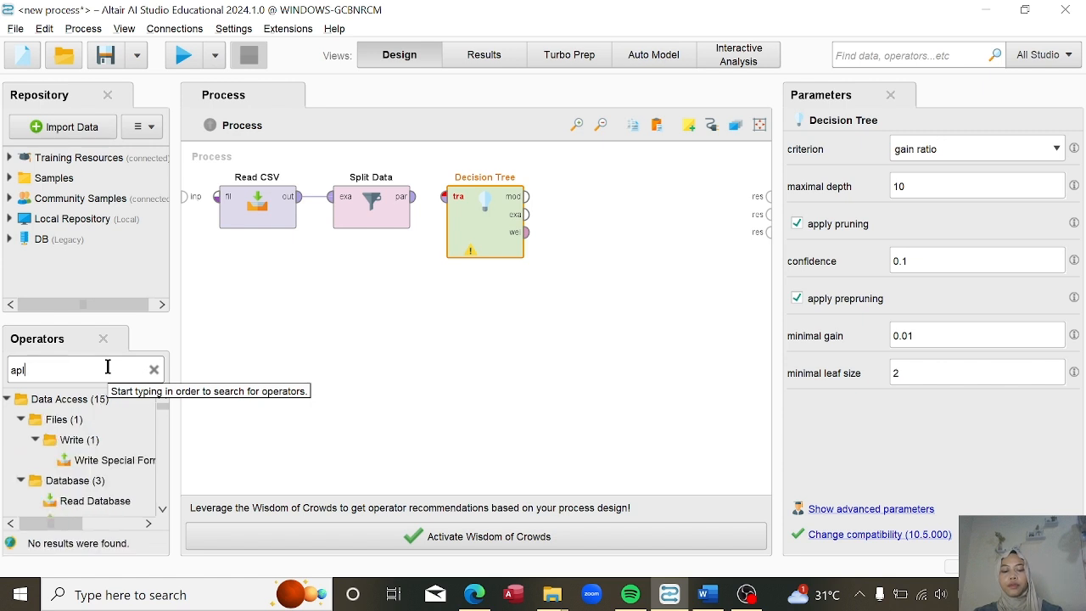
type("ly")
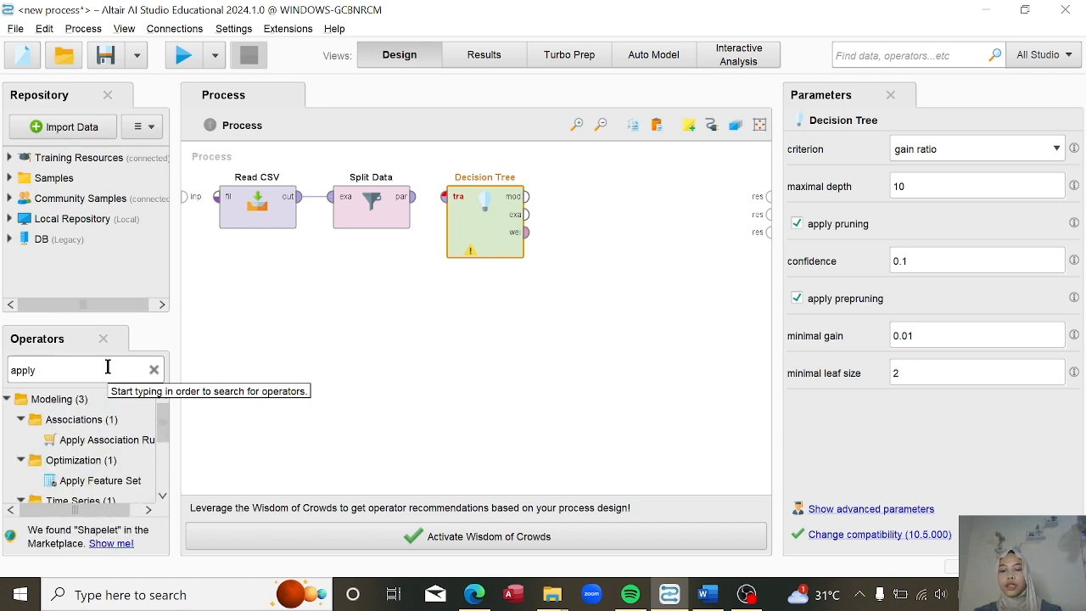
type(" mode")
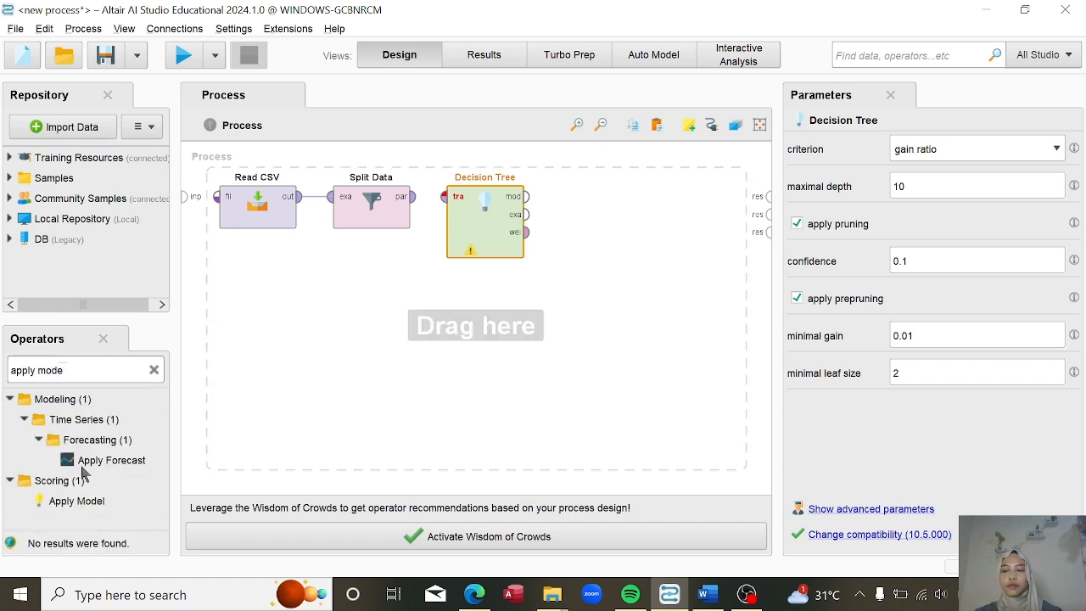
left_click_drag(78, 501, 442, 318)
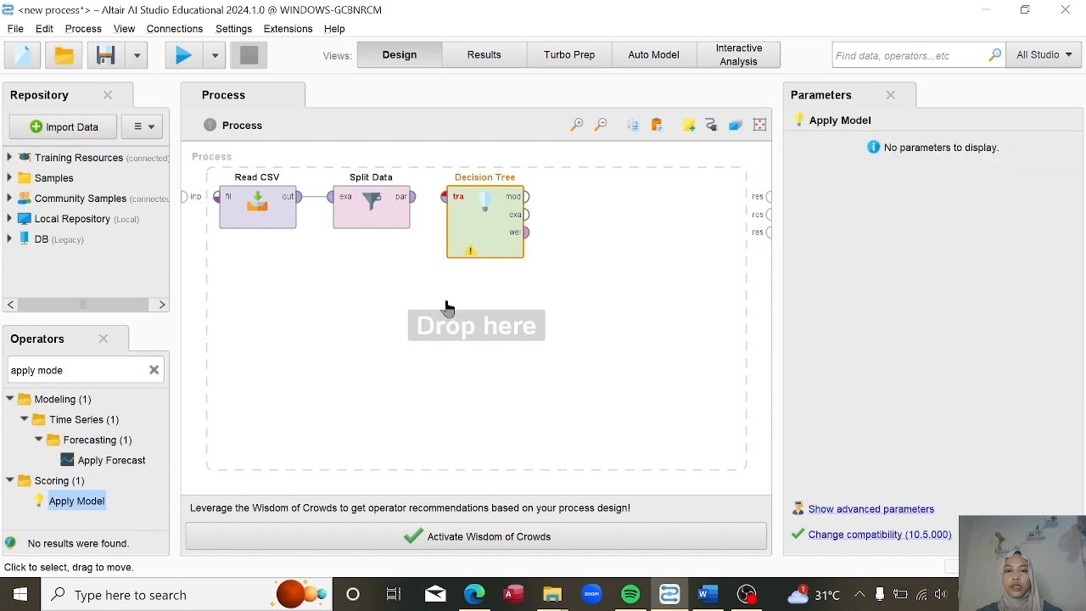
Find the Performance (Classification) operator and place it in the process beside Decision Tree.
left_click(154, 370)
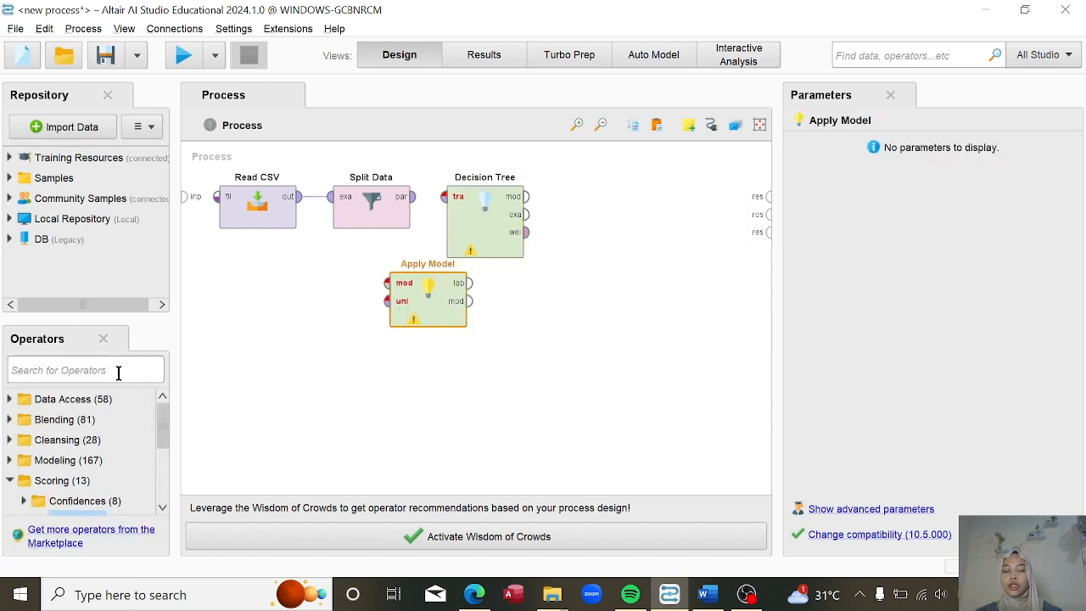
type("pe")
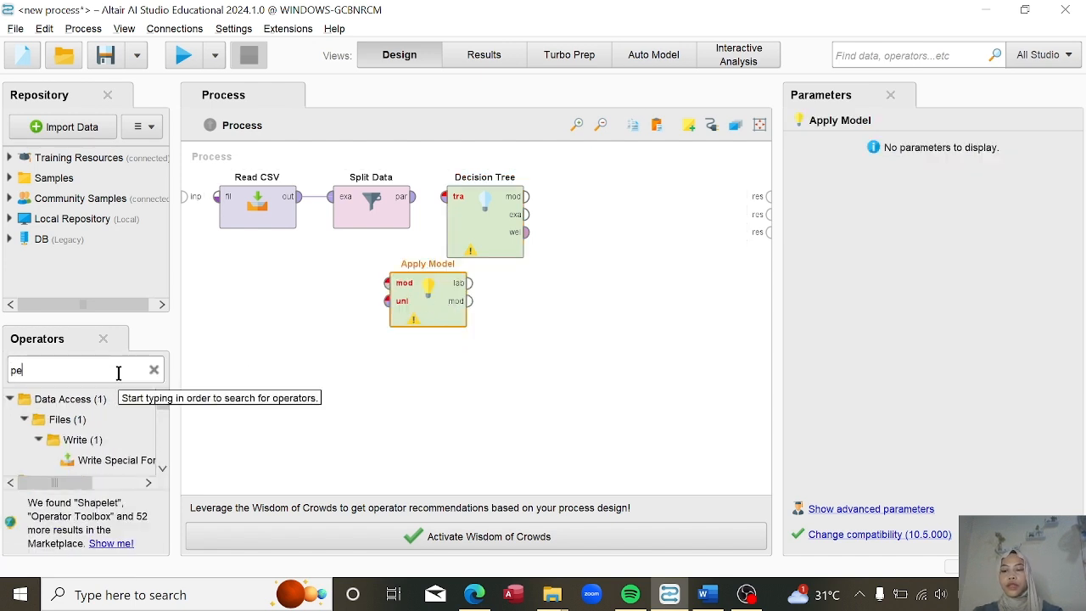
type("rformance")
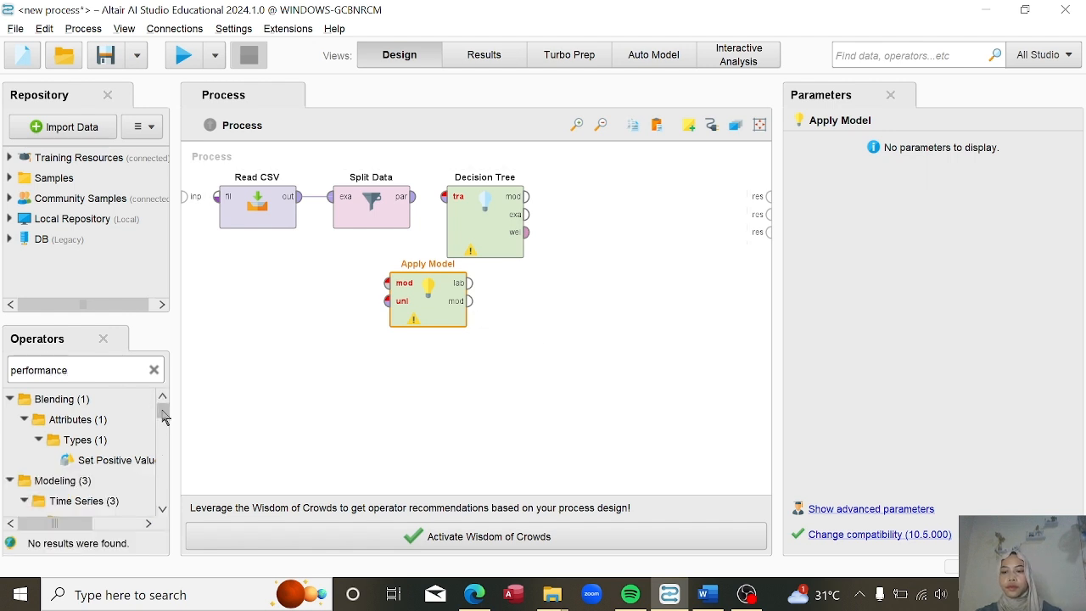
left_click_drag(163, 413, 165, 445)
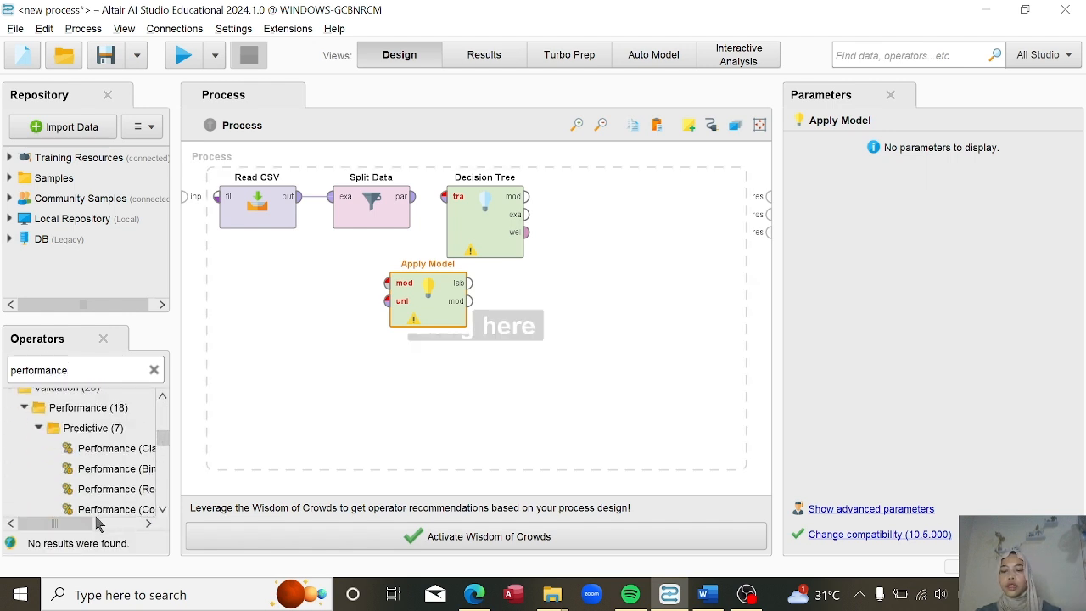
left_click_drag(68, 526, 98, 526)
left_click(84, 449)
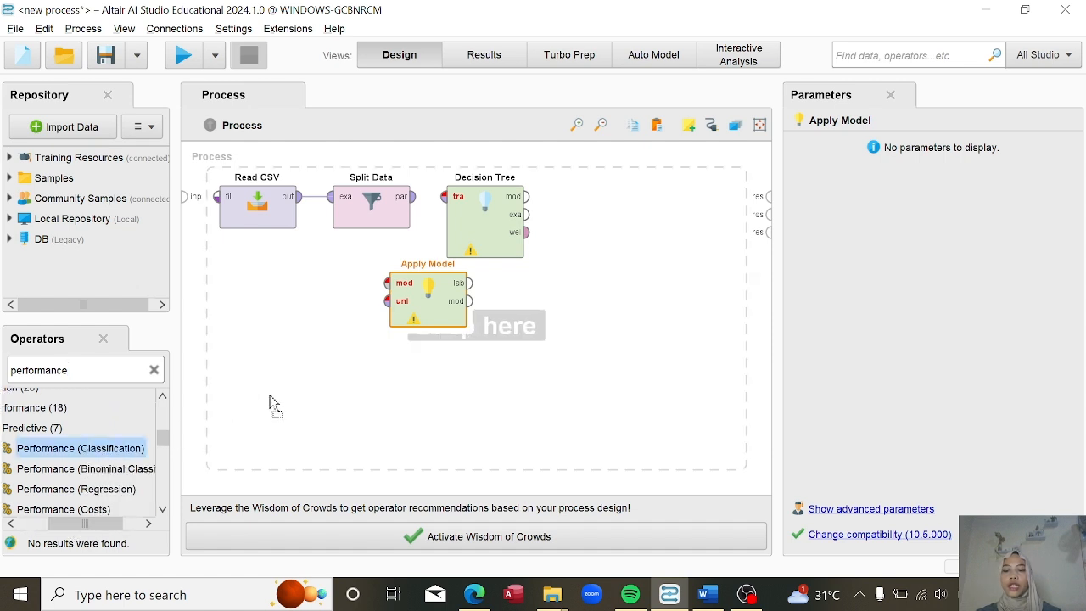
left_click_drag(618, 229, 616, 226)
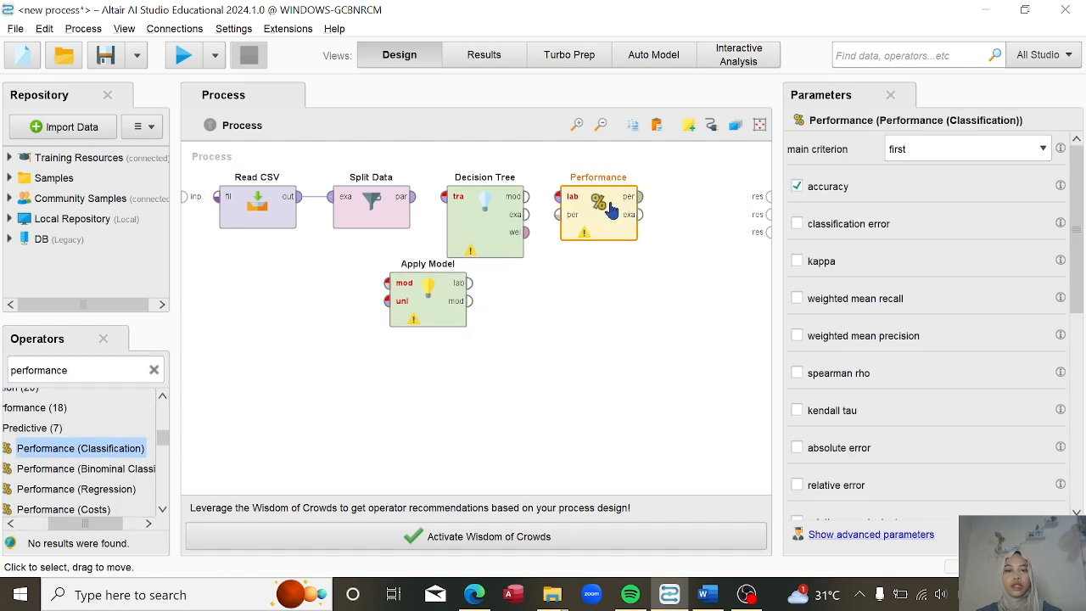
Move Apply Model directly under Decision Tree and connect Split Data's first partition output to Decision Tree's training input.
left_click_drag(392, 325, 454, 337)
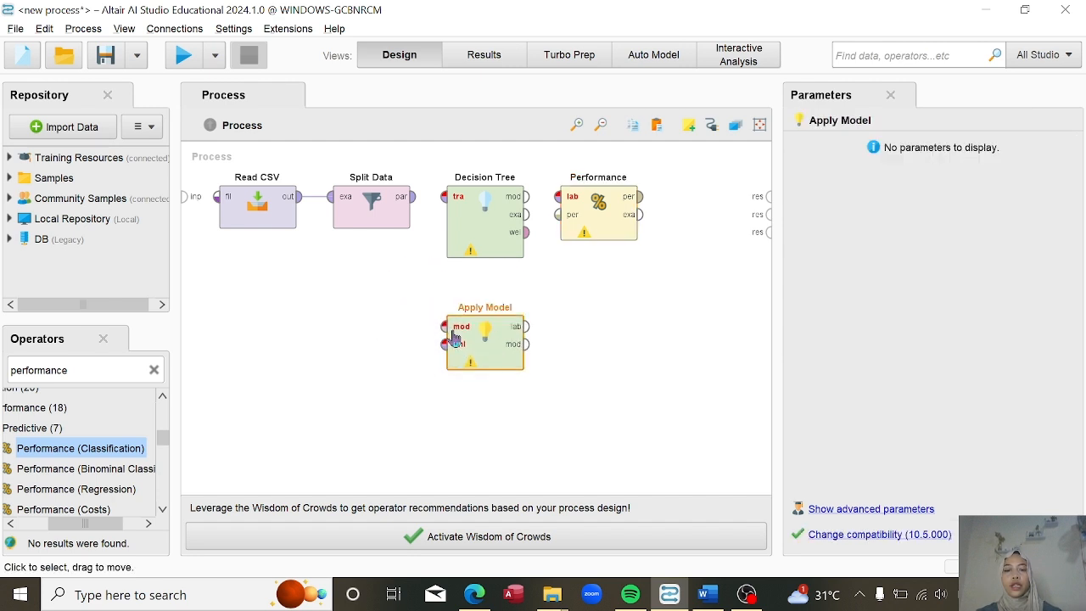
left_click(415, 204)
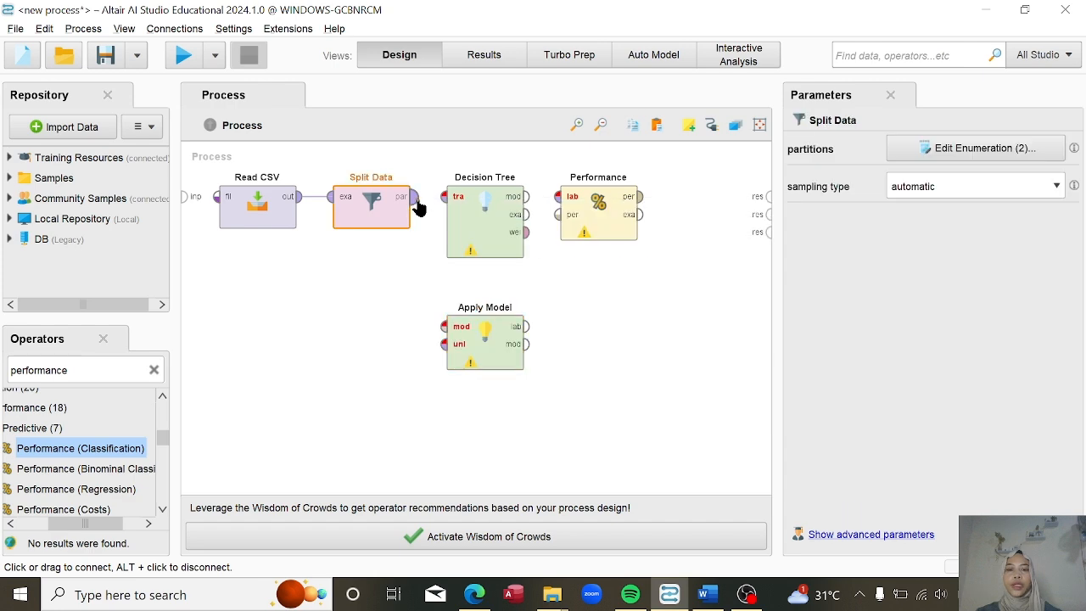
left_click(441, 202)
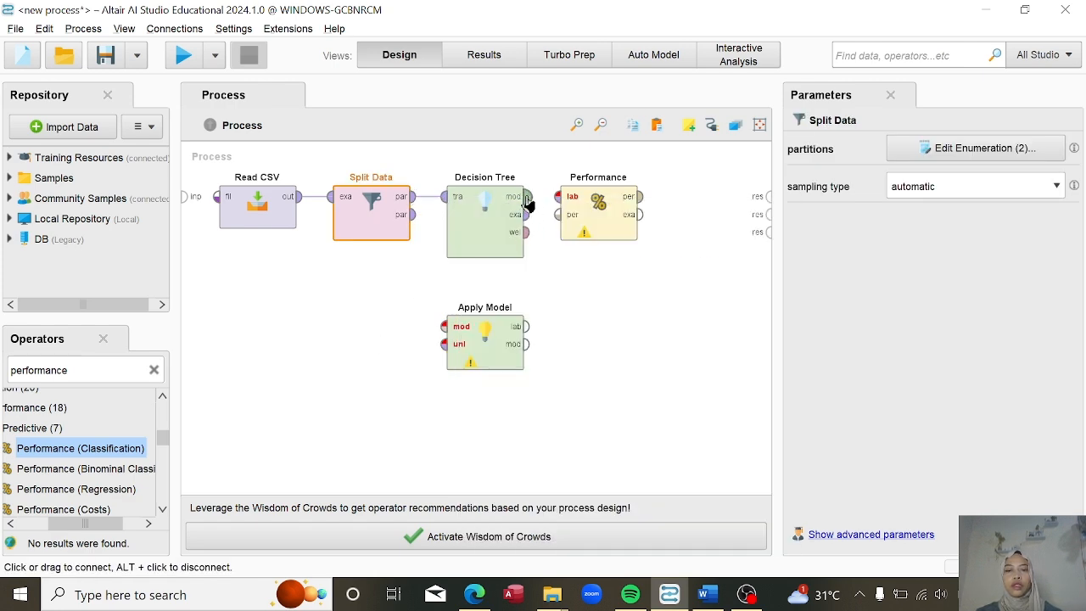
Connect Decision Tree's model output and Split Data's second partition to Apply Model's model and unlabelled data inputs.
left_click(531, 226)
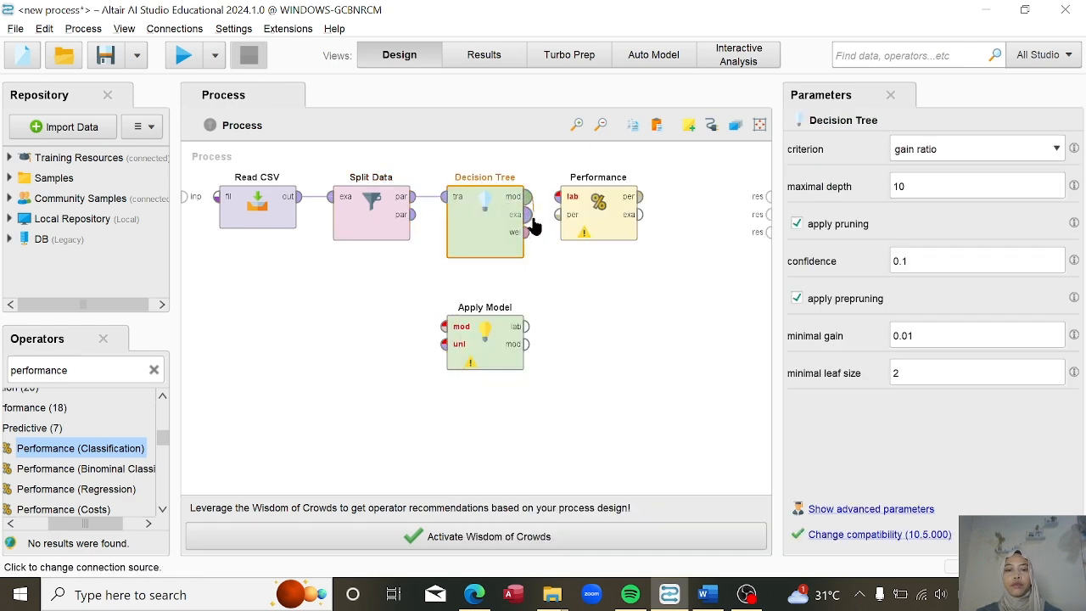
left_click(444, 326)
left_click(414, 214)
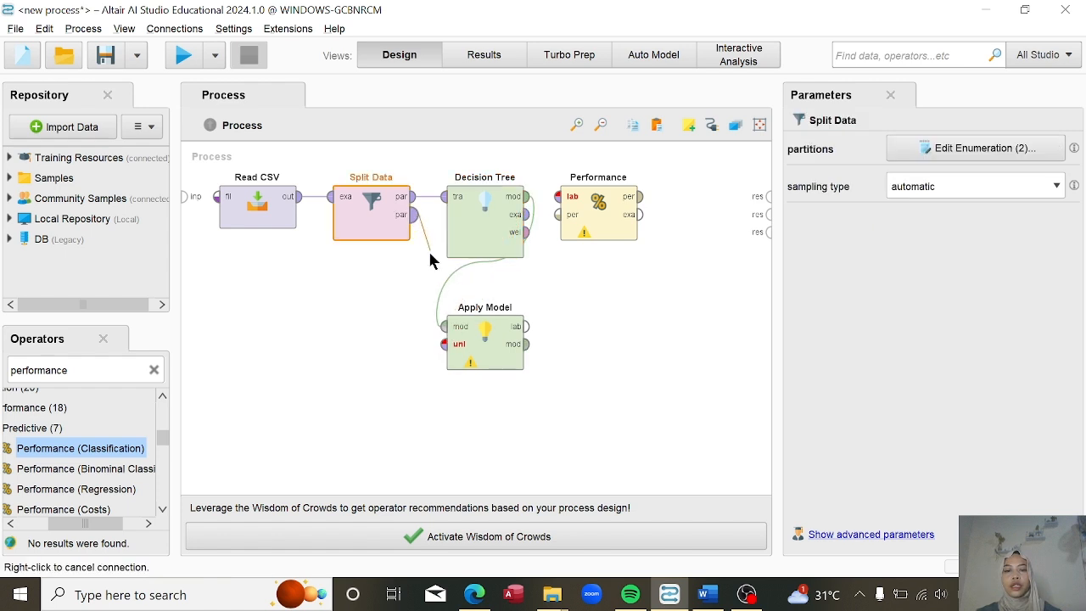
left_click(443, 344)
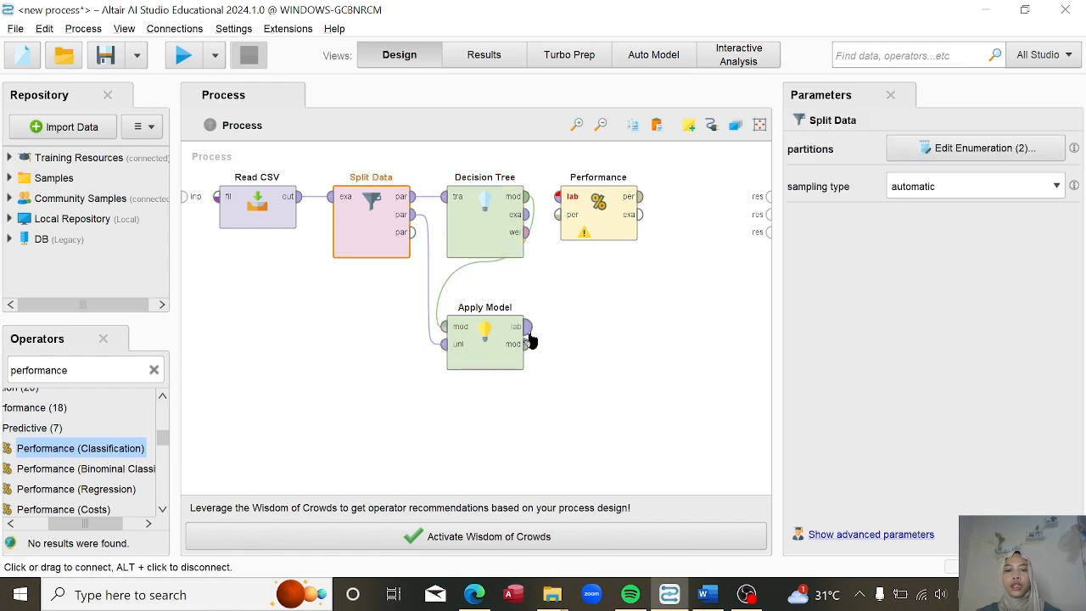
Connect Apply Model's labelled data output to the labelled data input of Performance.
left_click(527, 327)
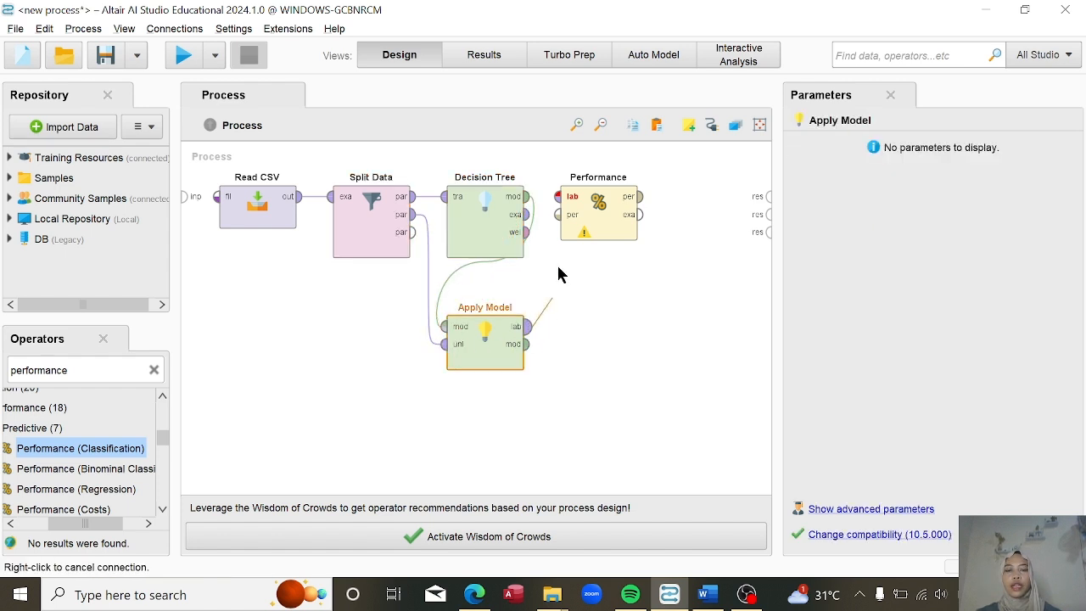
left_click(557, 198)
left_click(611, 213)
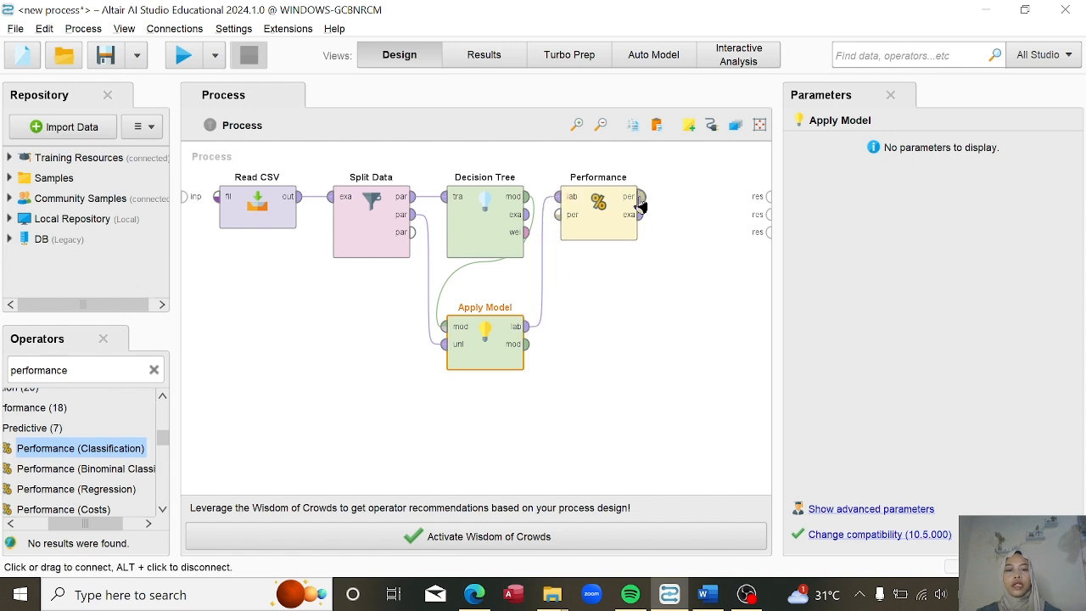
Connect Performance's performance and example outputs and Apply Model's model output to the process result ports.
left_click(642, 199)
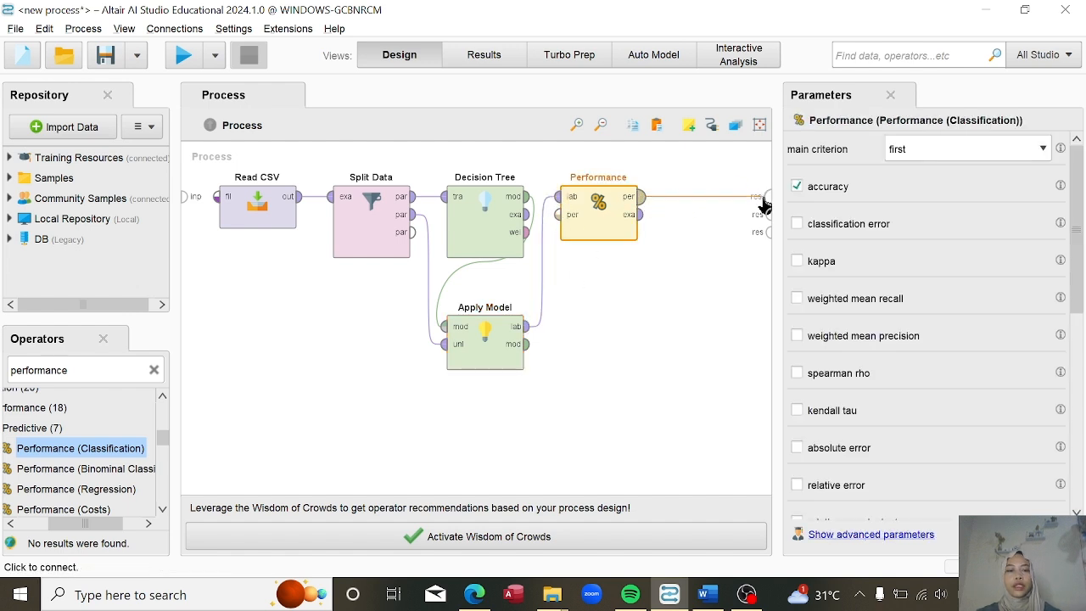
left_click(766, 198)
left_click(643, 214)
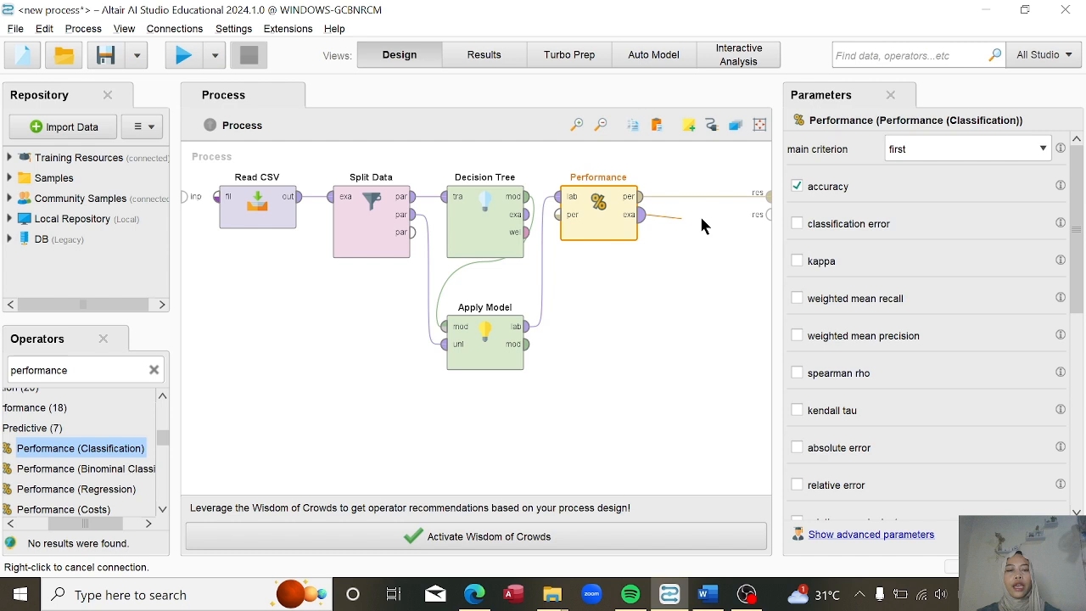
left_click(764, 217)
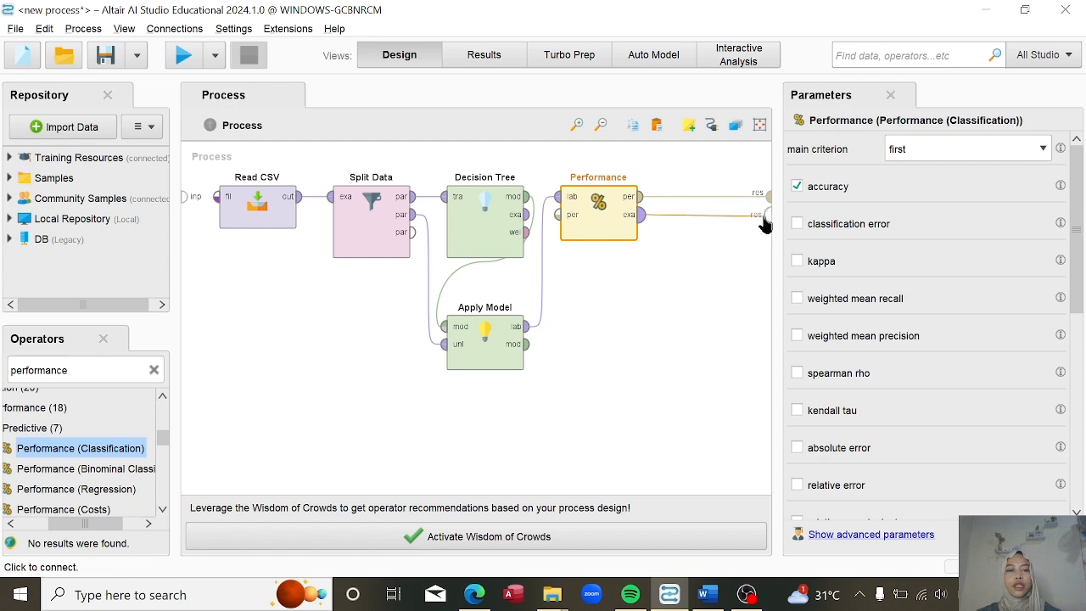
left_click(527, 343)
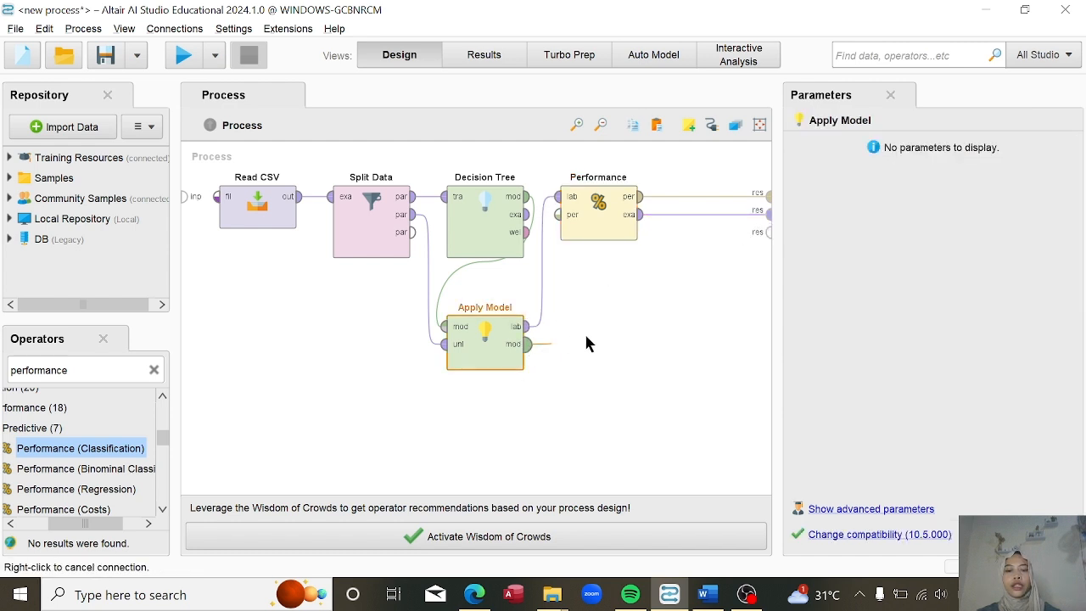
left_click(767, 231)
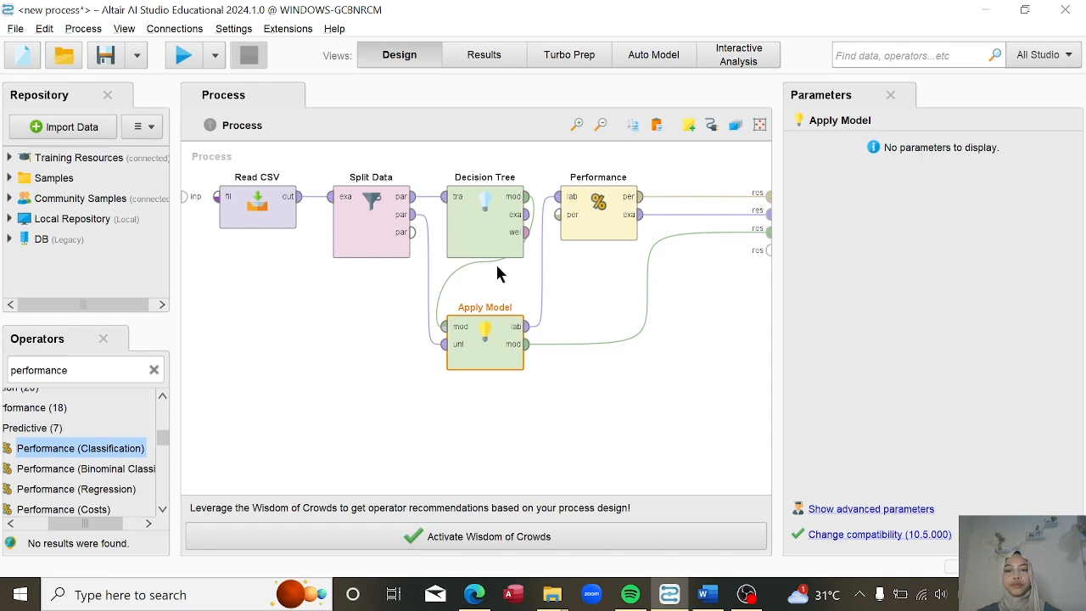
Review the parameters of Decision Tree, Performance and Apply Model, keeping "first" as Performance's main criterion.
left_click(496, 233)
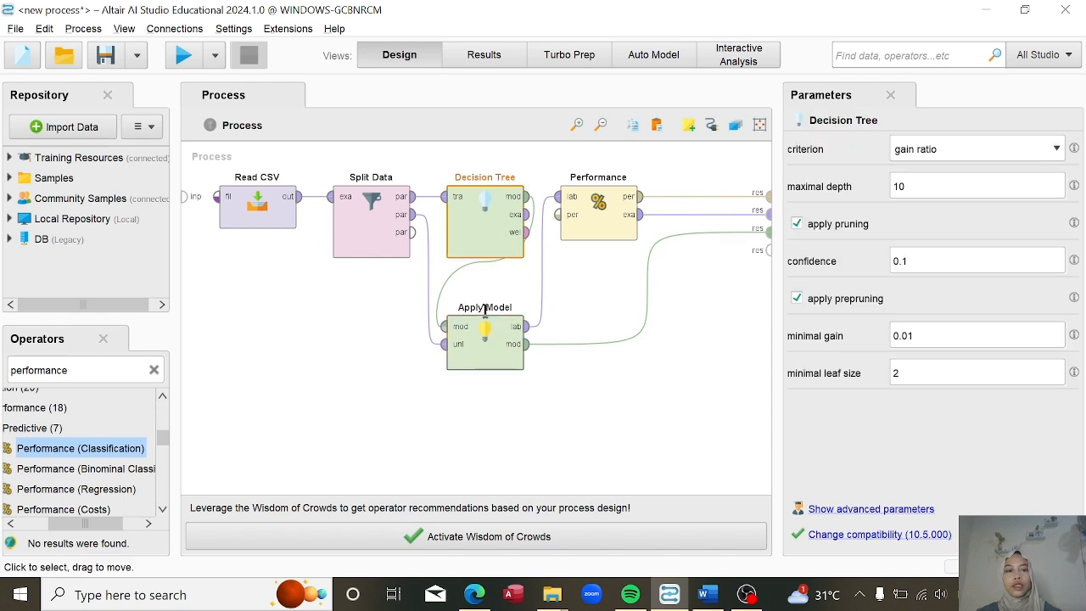
left_click(471, 344)
left_click(599, 216)
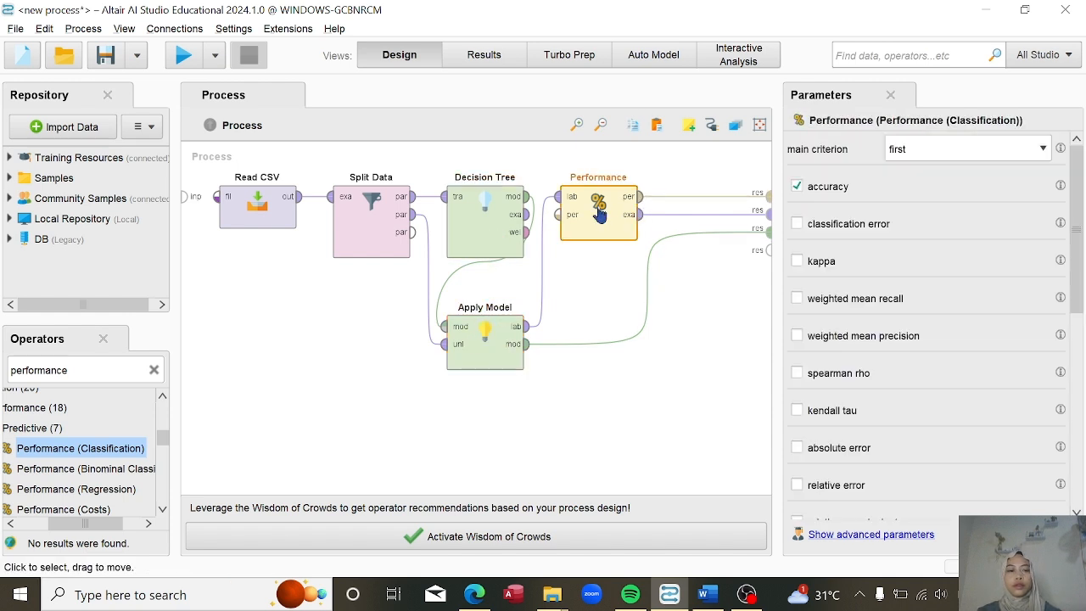
left_click(1042, 150)
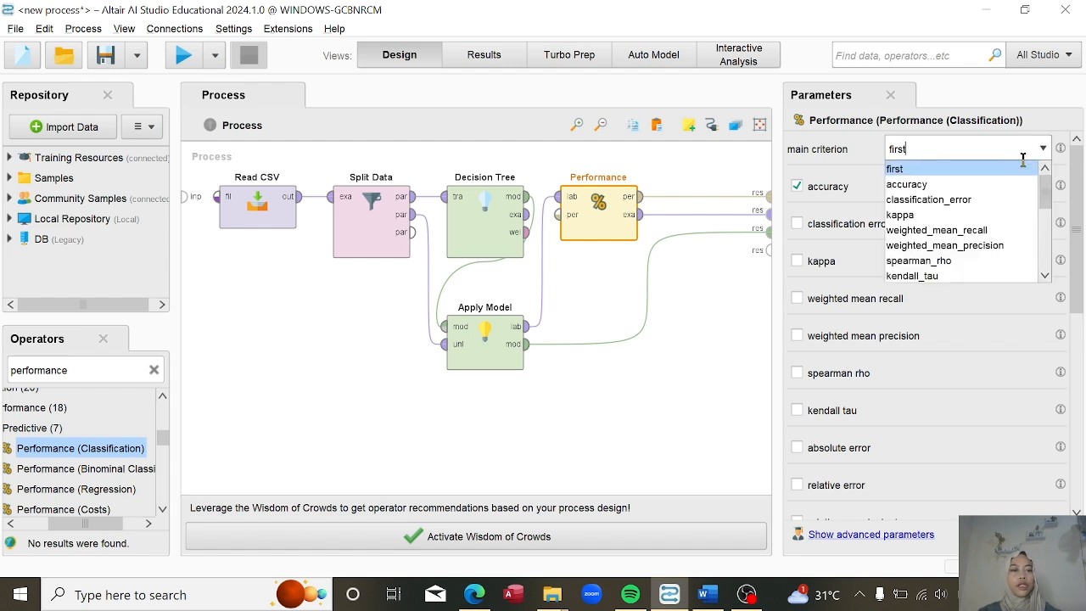
left_click(980, 169)
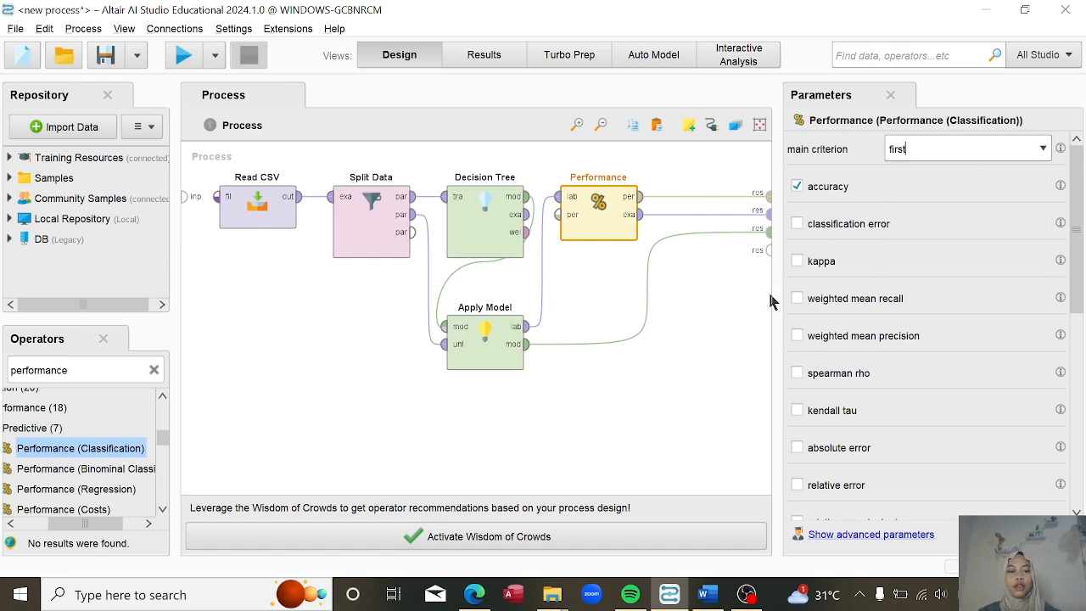
left_click_drag(1079, 248, 1079, 439)
left_click(501, 353)
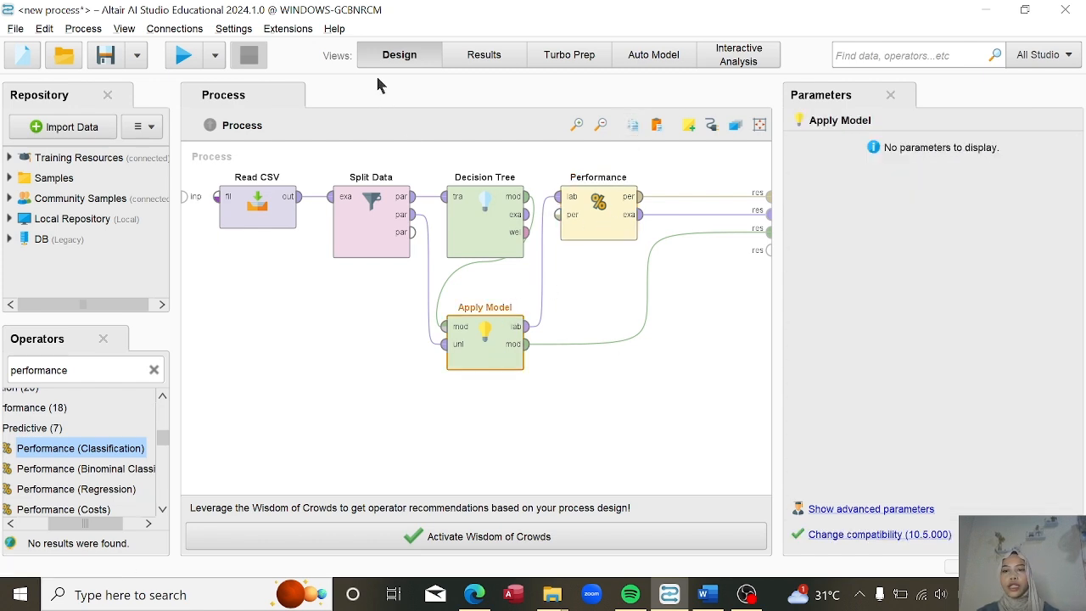
Run the process and examine the decision tree graph and the predictions in the Apply Model example set.
left_click(188, 59)
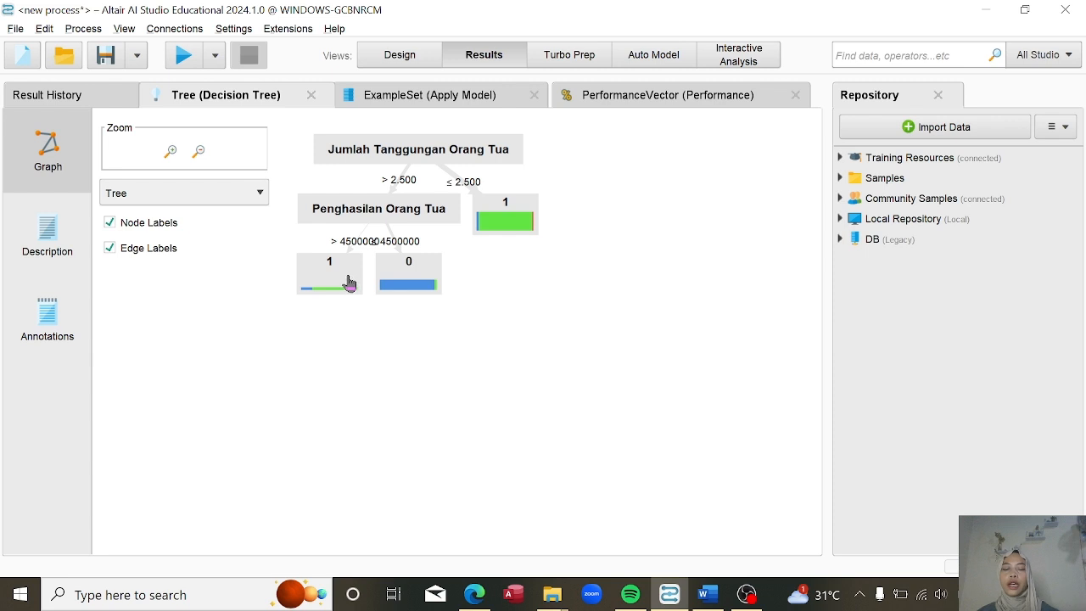
mouse_move(348, 282)
left_click(487, 107)
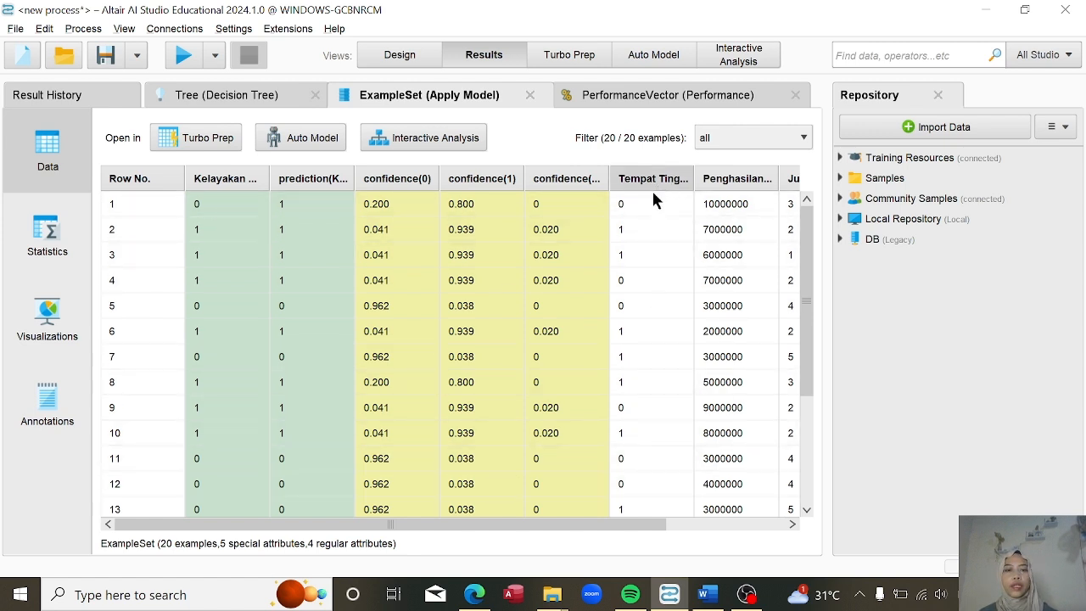
left_click_drag(545, 532, 710, 533)
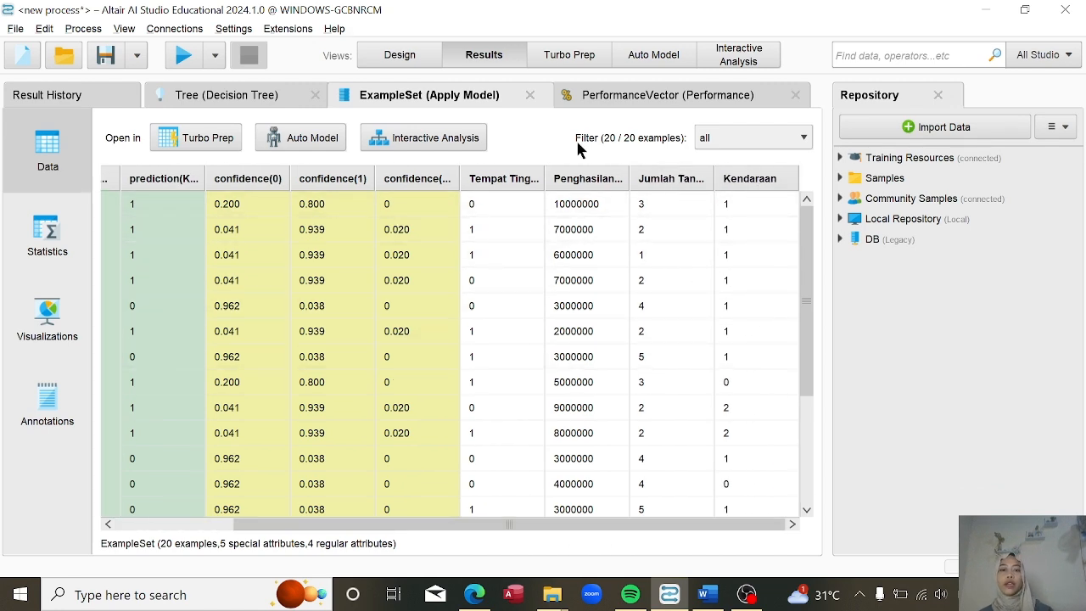
Examine the performance vector's accuracy and confusion matrix, including the class precision and class recall values.
left_click(613, 102)
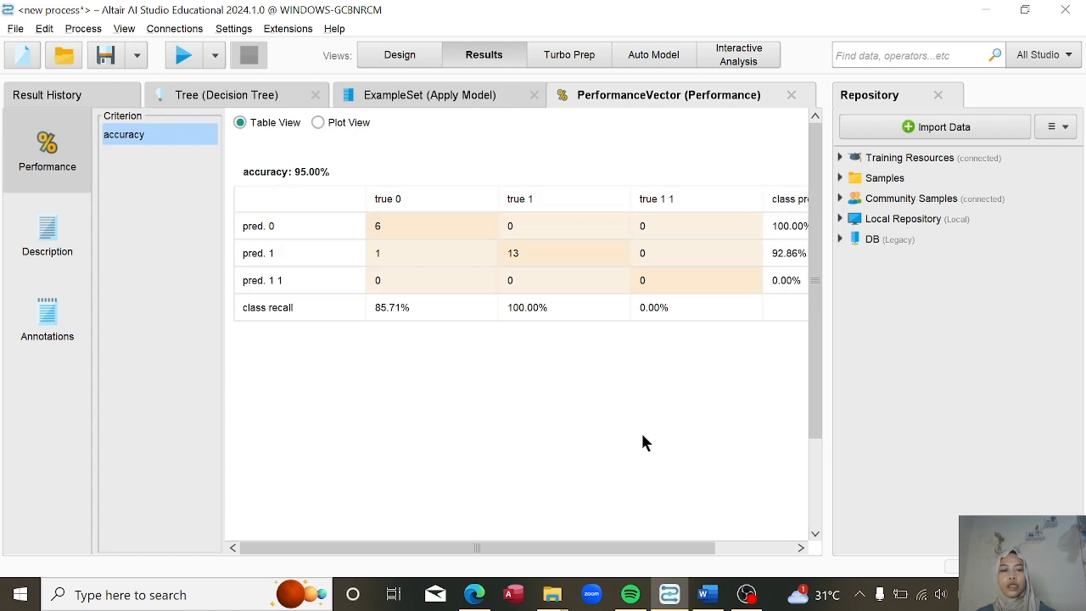
left_click_drag(609, 548, 705, 548)
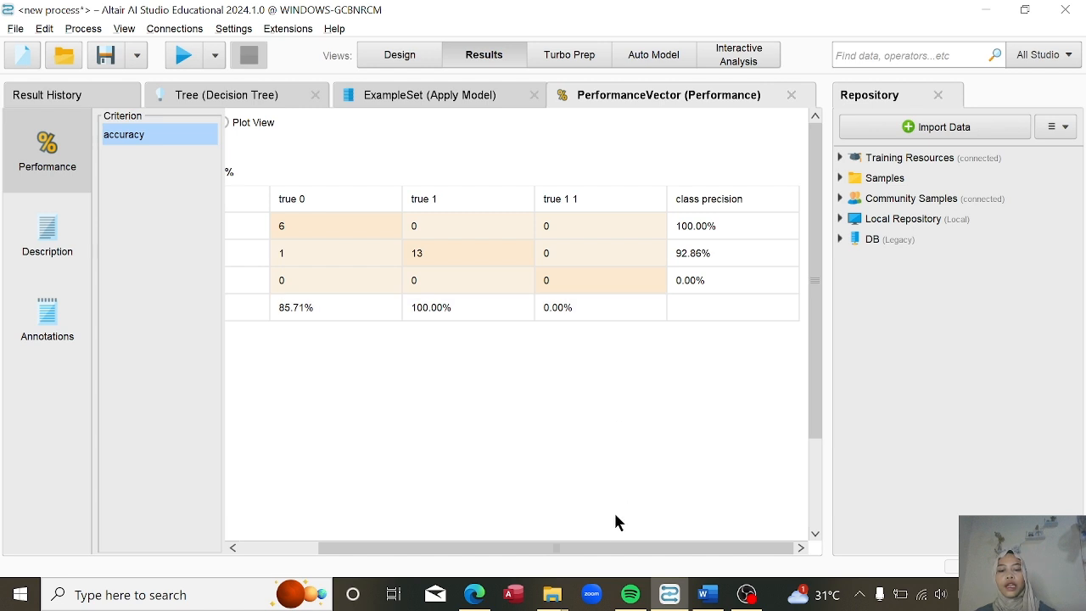
left_click_drag(614, 547, 450, 554)
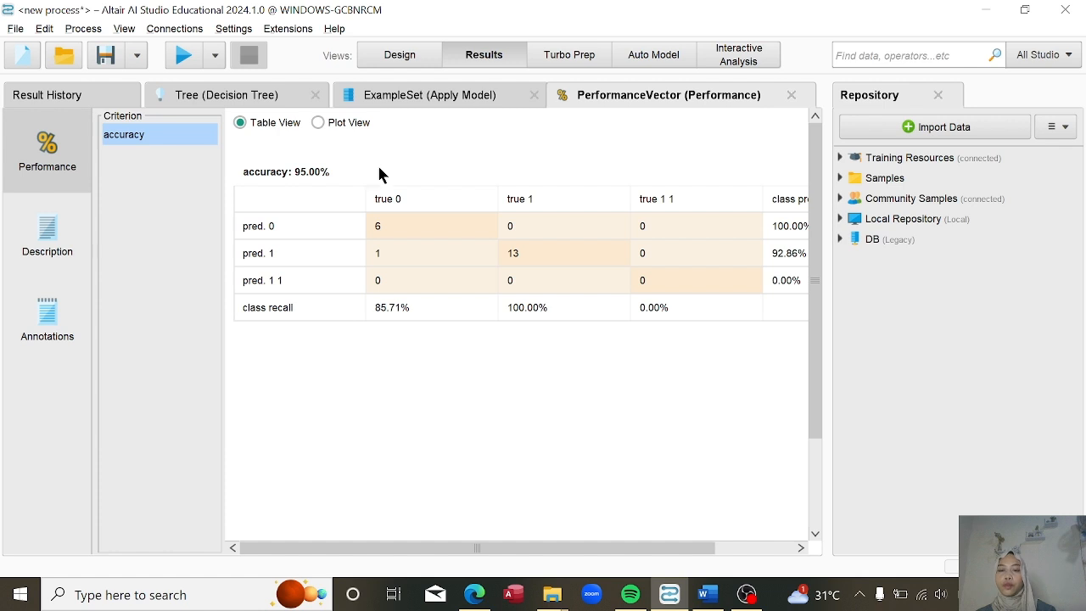
left_click_drag(424, 548, 475, 551)
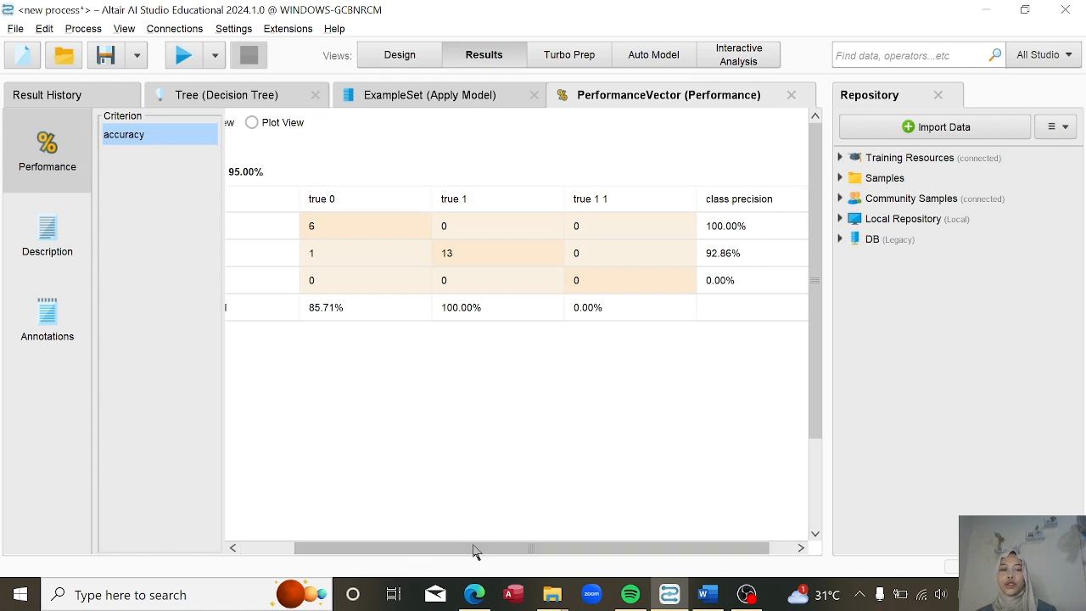
Replace the Decision Tree operator in the process with a Random Forest operator.
left_click(404, 53)
left_click(485, 218)
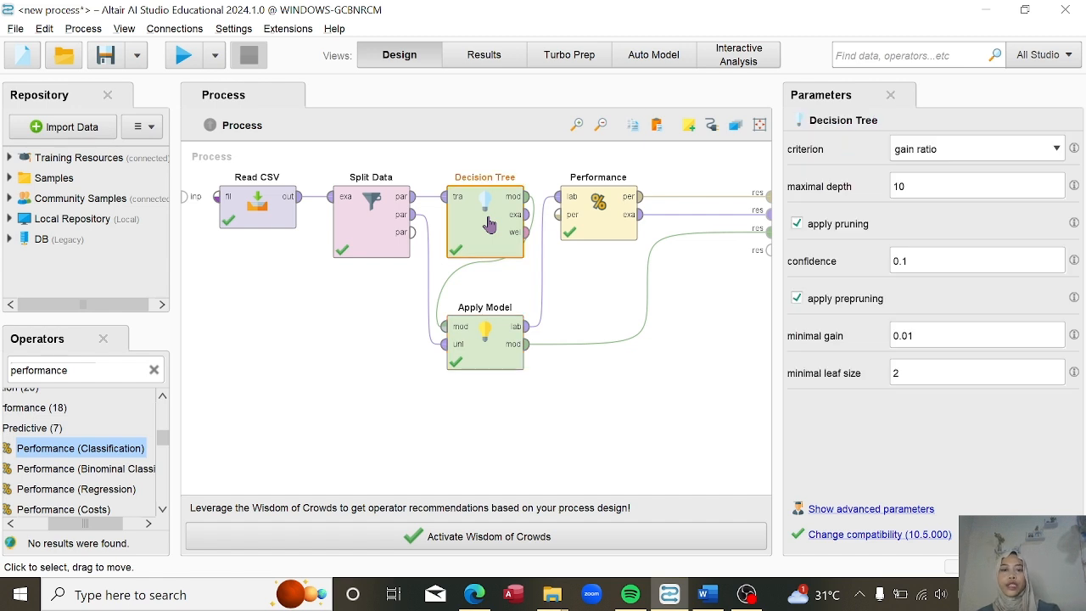
key("Delete")
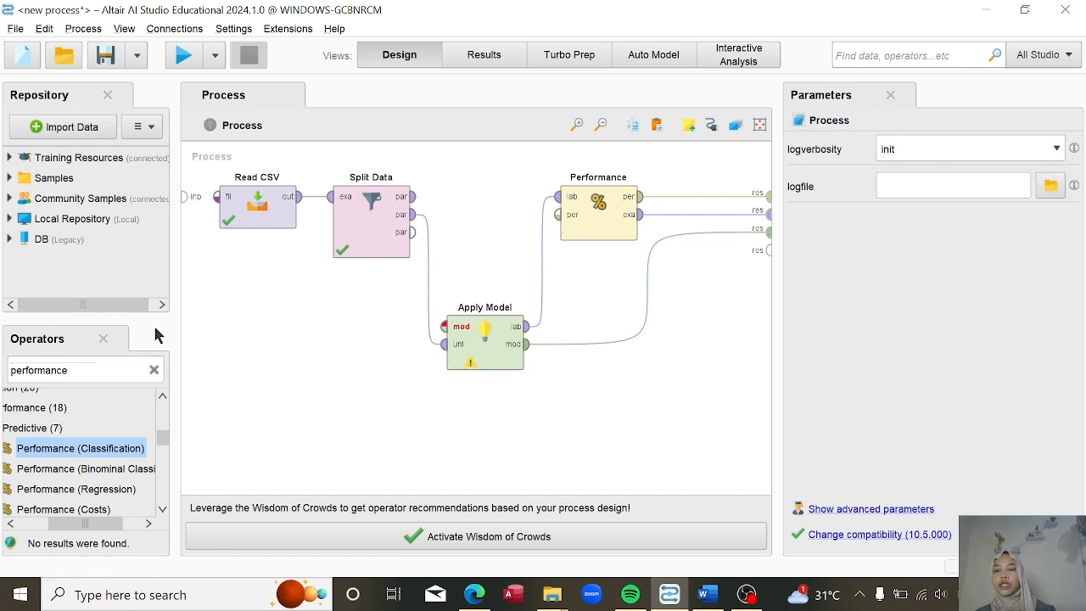
left_click(154, 370)
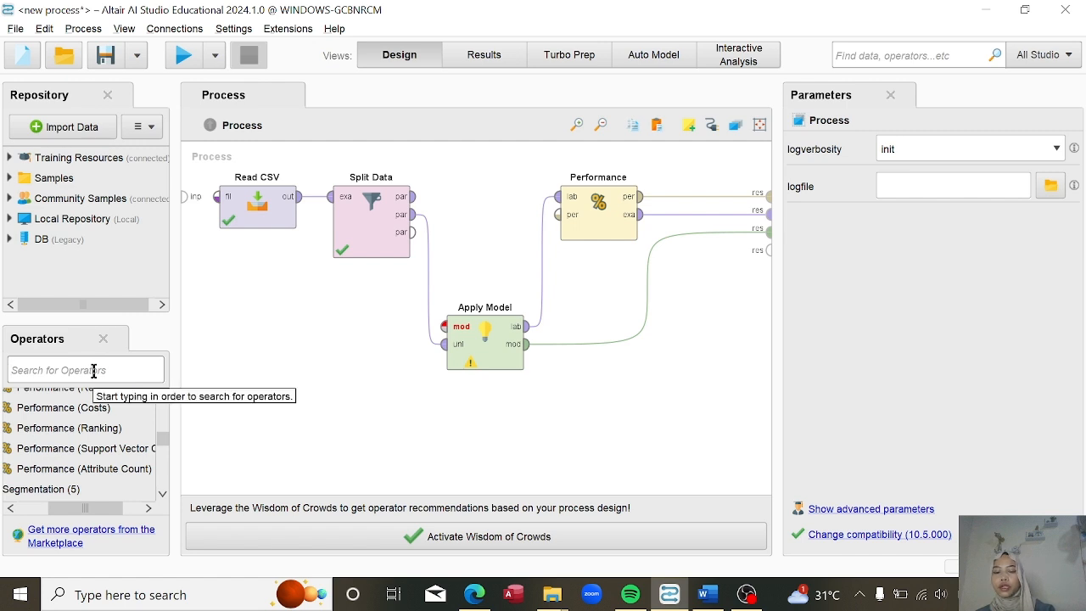
type("rendom")
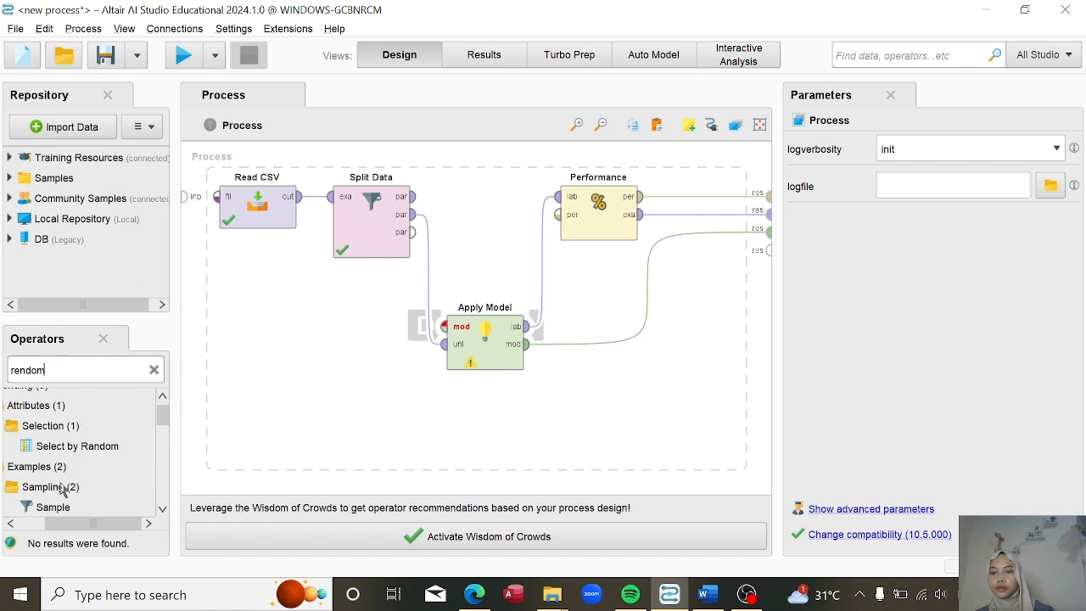
scroll(164, 412, "up", 1)
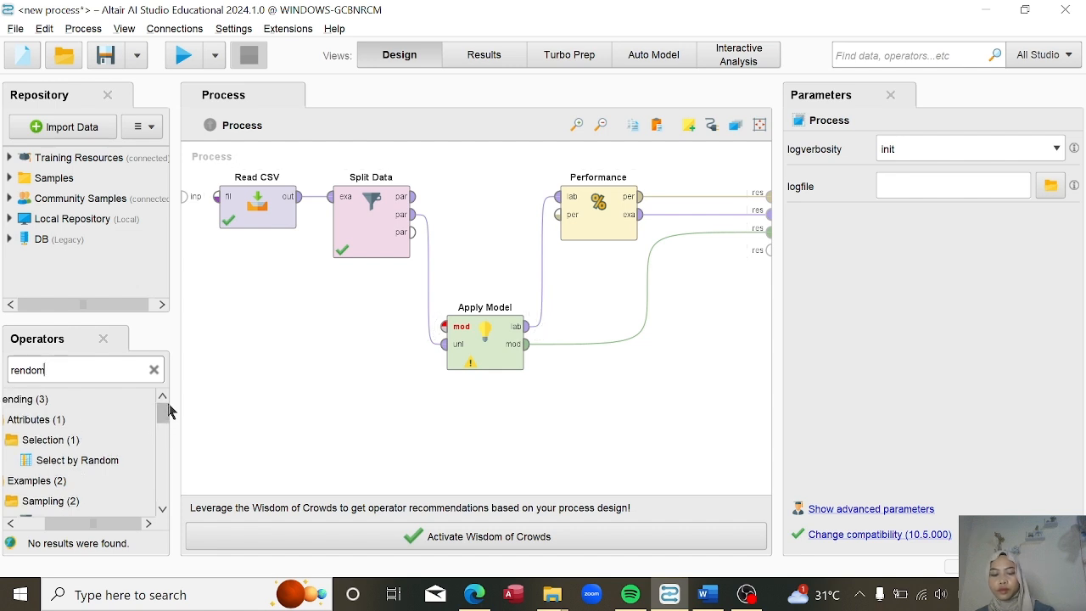
type("fo")
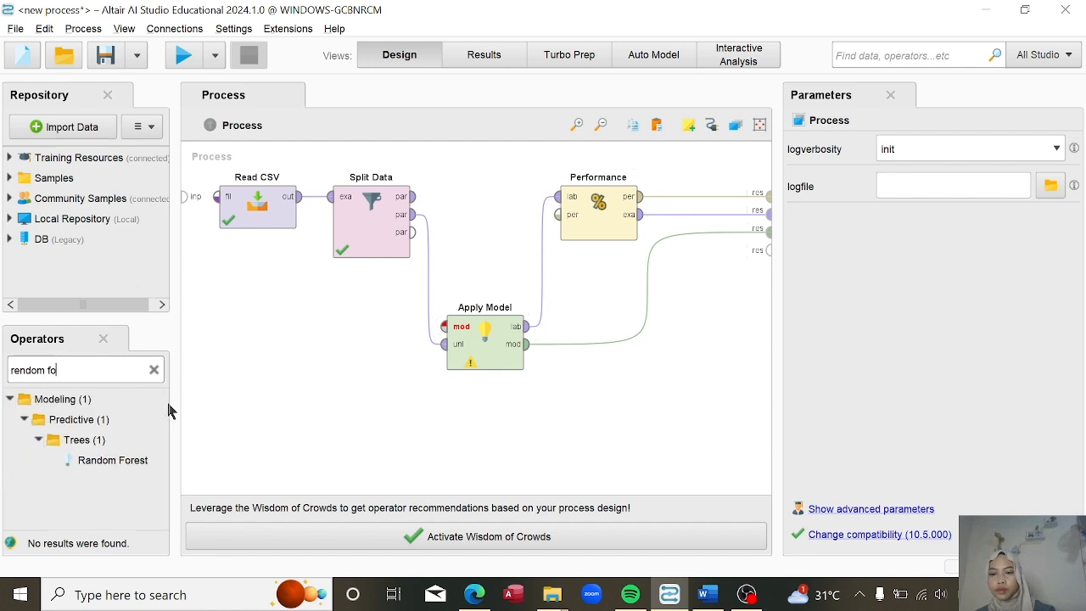
left_click_drag(133, 461, 479, 226)
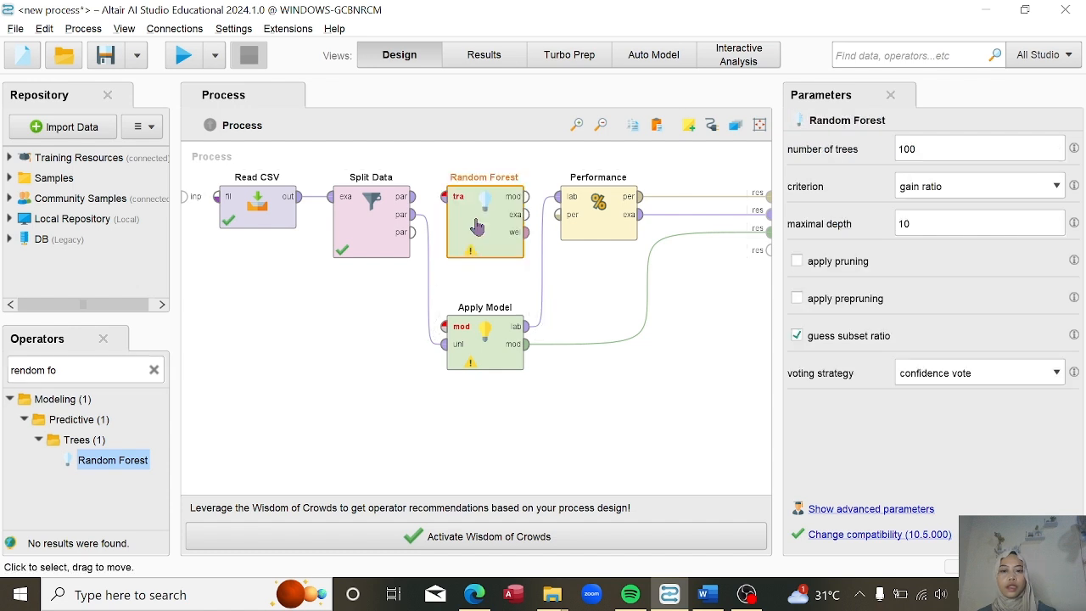
Connect Split Data's first partition to Random Forest's training input and Random Forest's model output to Apply Model's model input.
left_click(414, 199)
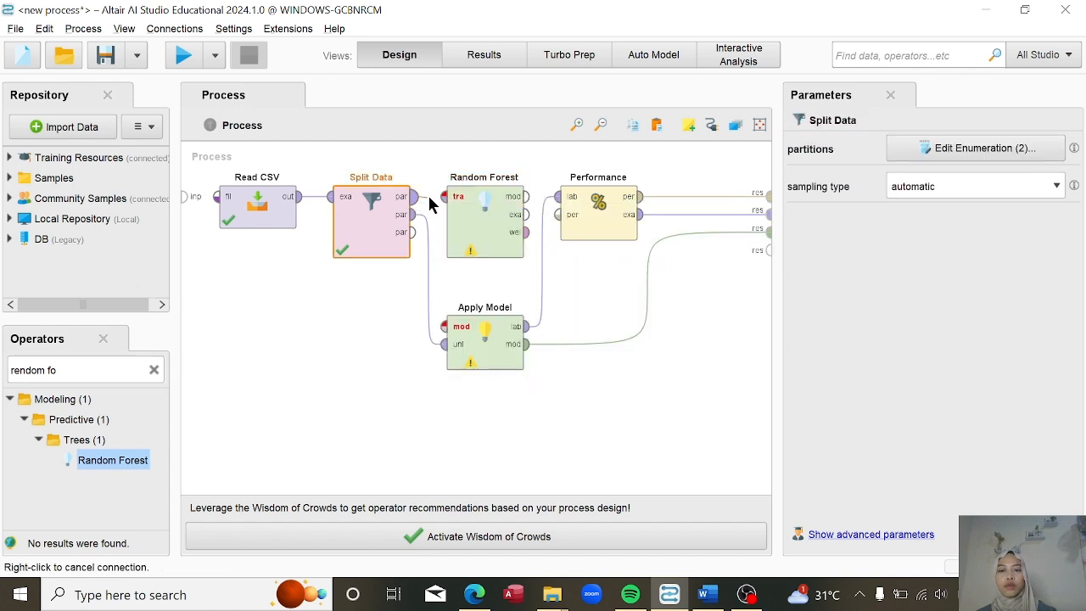
left_click(444, 196)
left_click(526, 198)
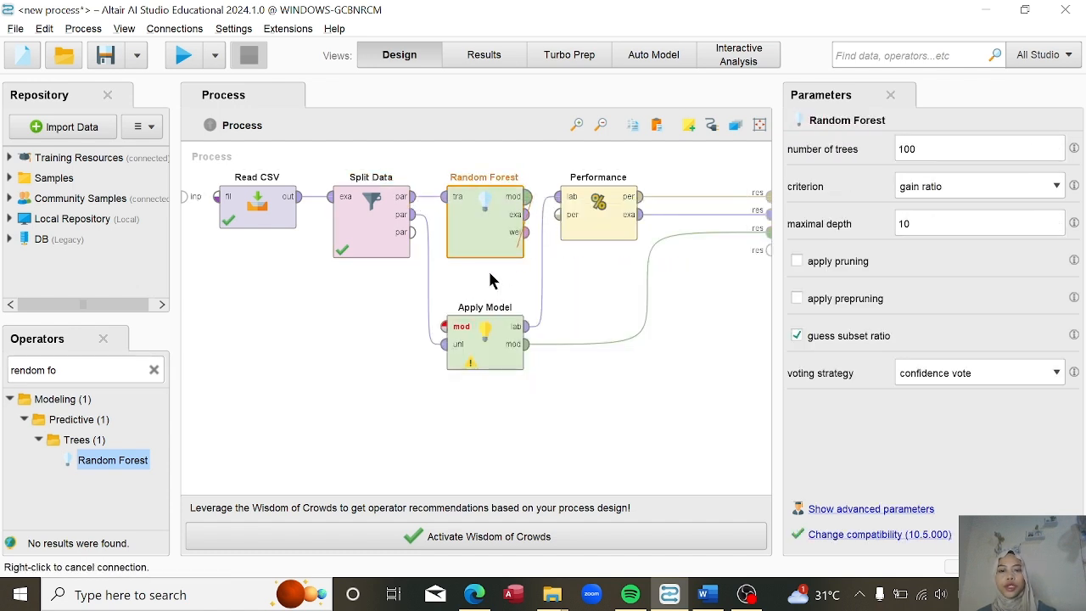
left_click(445, 327)
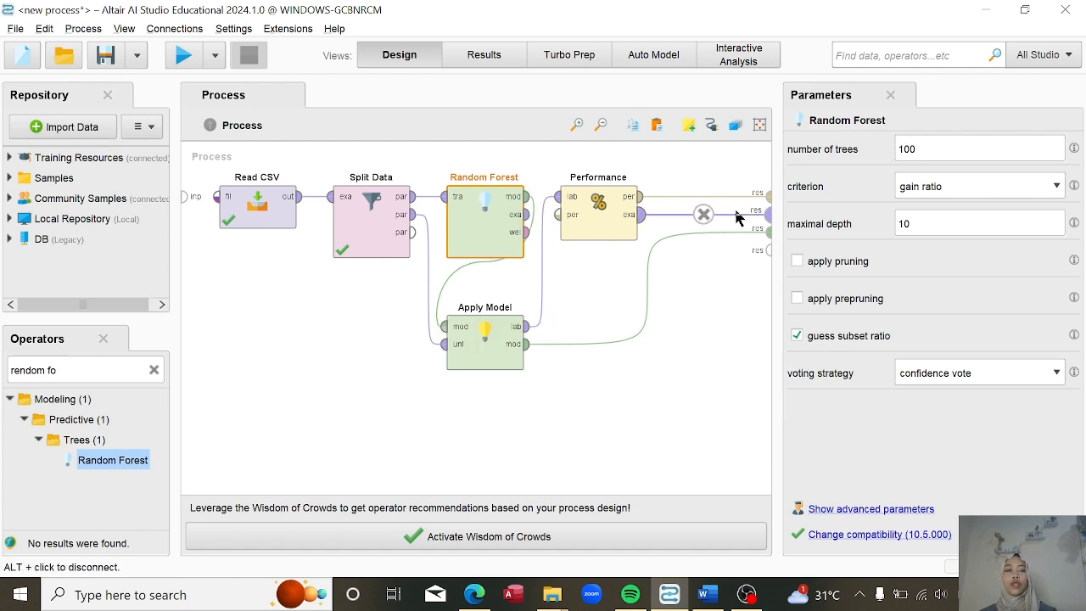
Set Random Forest's number of trees to 10 and run the process.
left_click(950, 150)
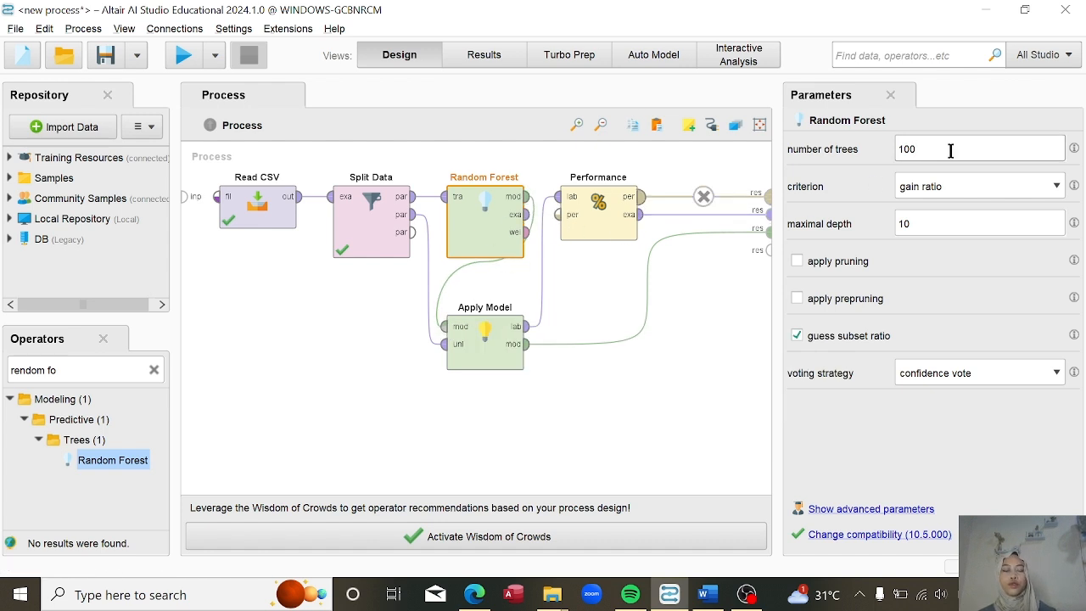
key("BackSpace")
key("BackSpace")
key("BackSpace")
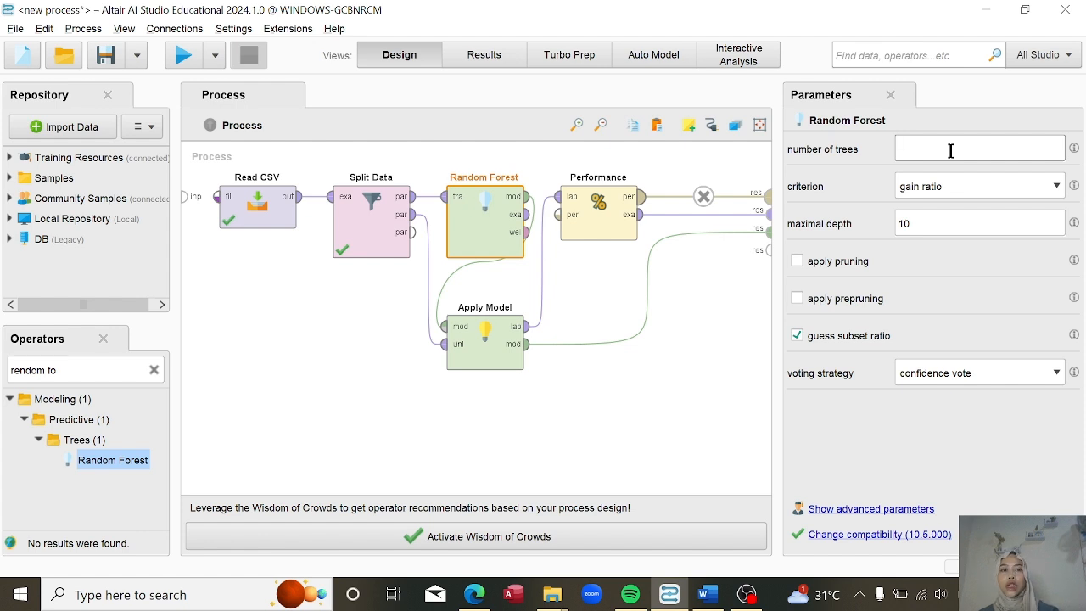
type("1")
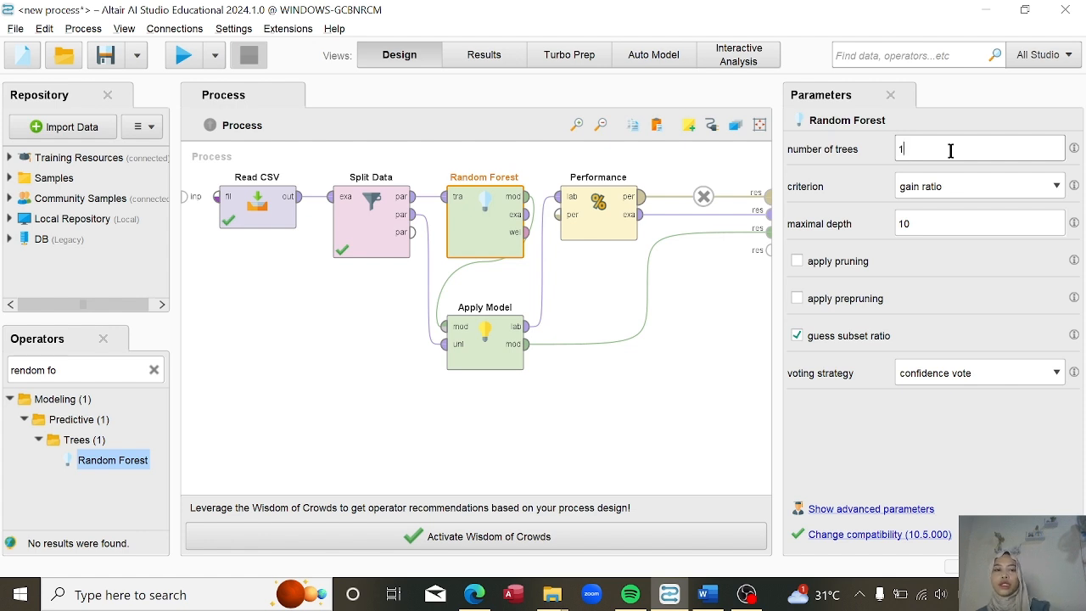
type("0")
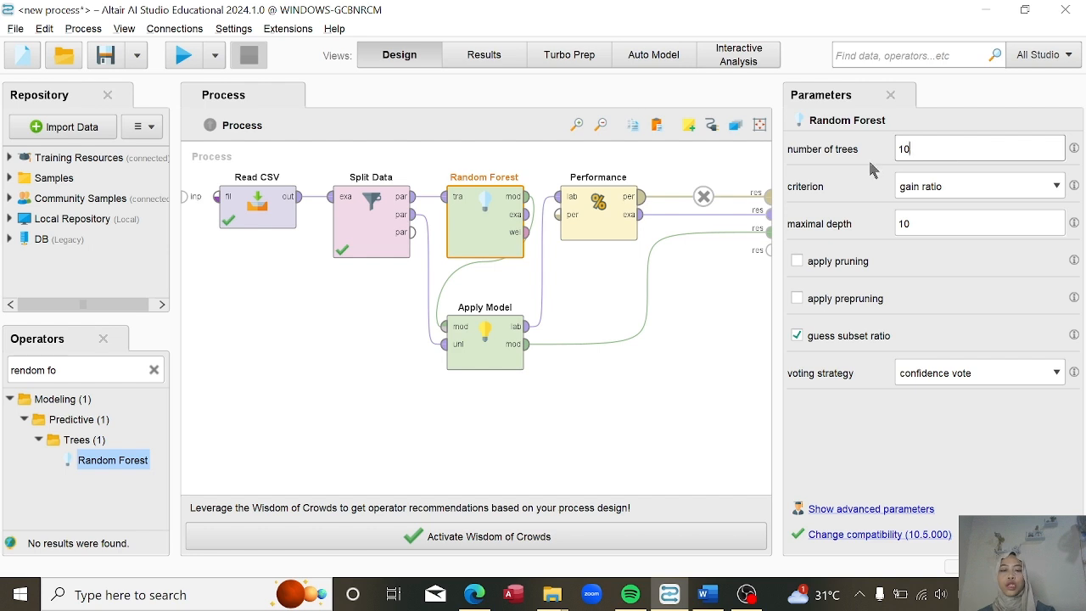
left_click(187, 57)
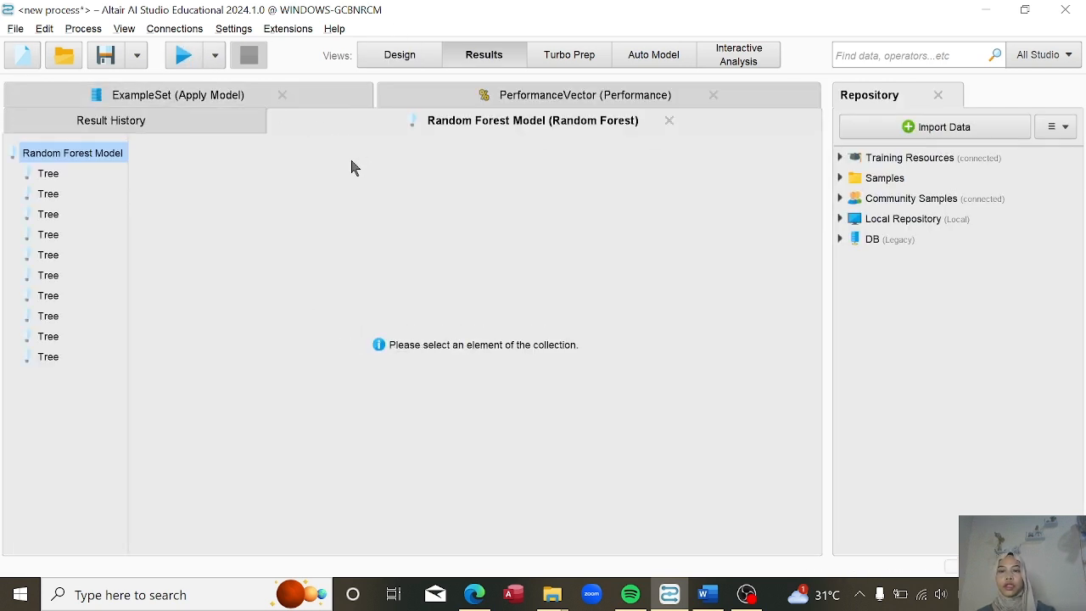
Examine the first two trees of the Random Forest model, including a leaf's class distribution, and the performance vector's confusion matrix.
left_click(47, 175)
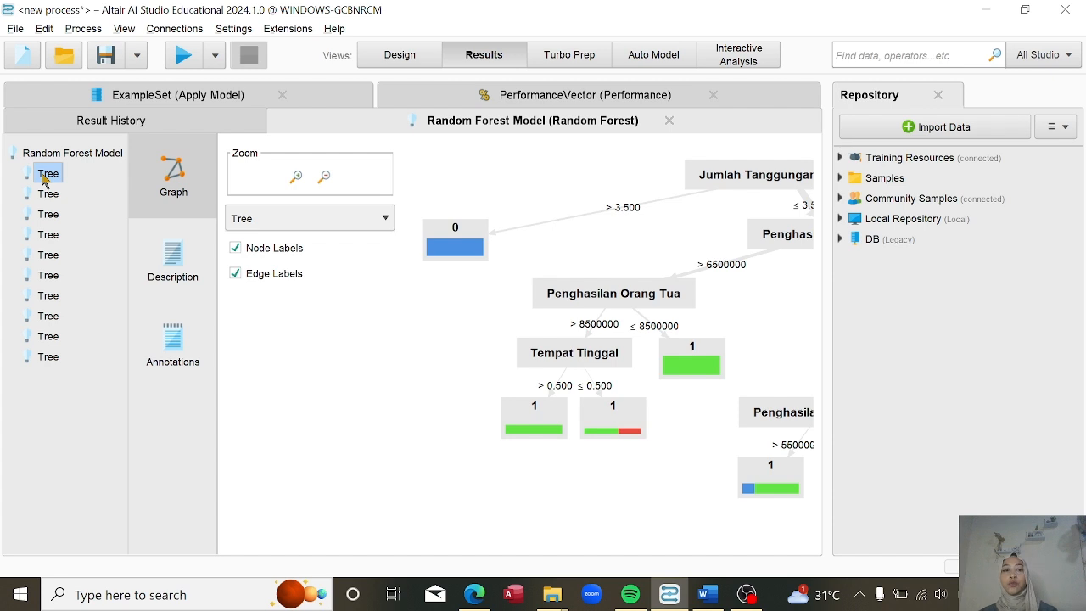
left_click(48, 195)
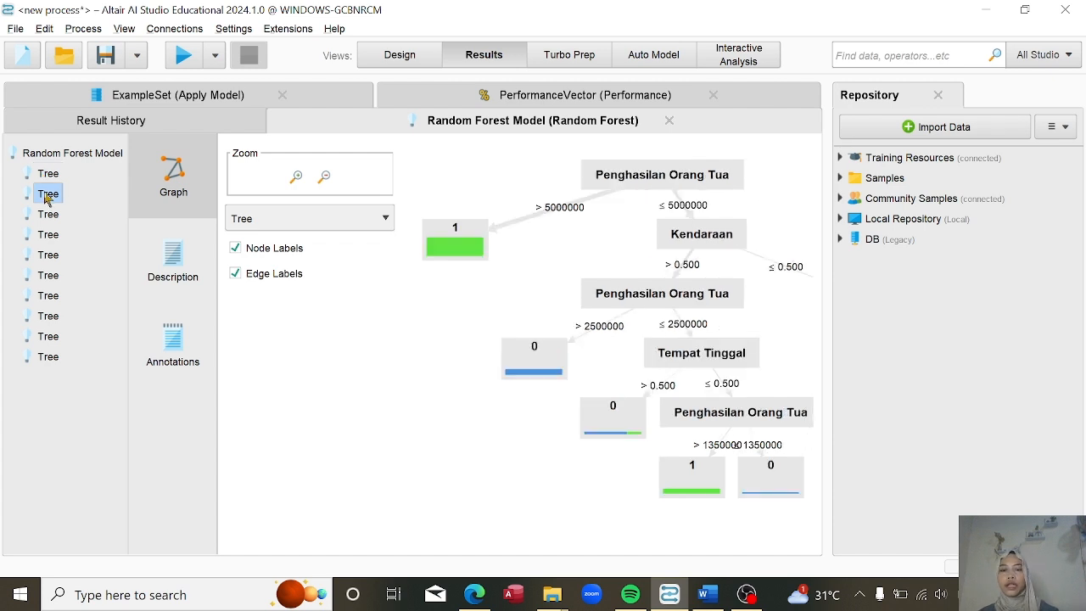
mouse_move(658, 247)
left_mouse_down()
mouse_move(584, 271)
mouse_move(640, 236)
left_mouse_up()
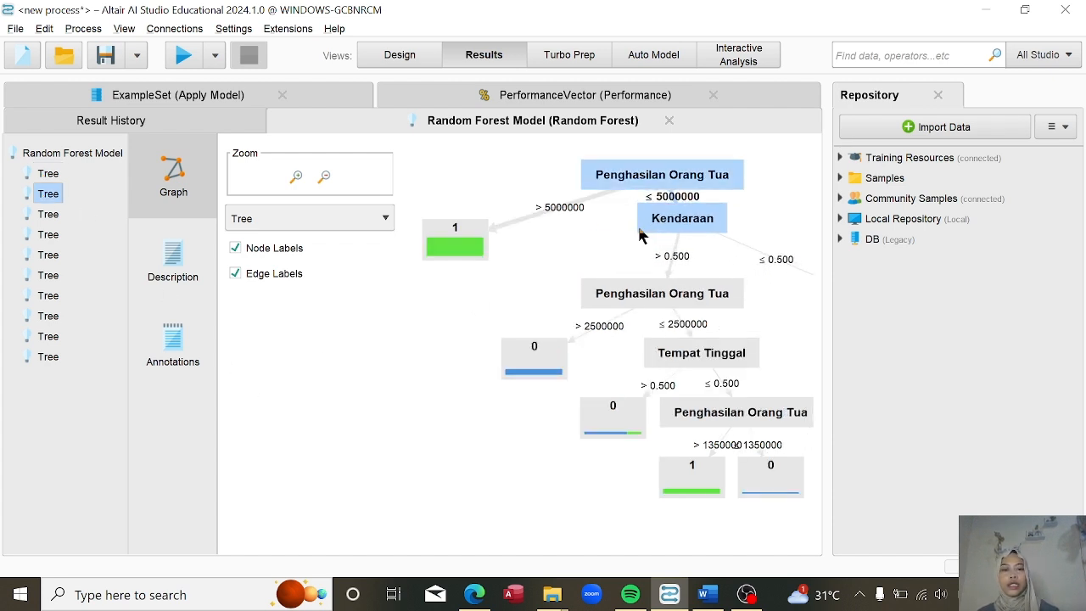
left_click(691, 184)
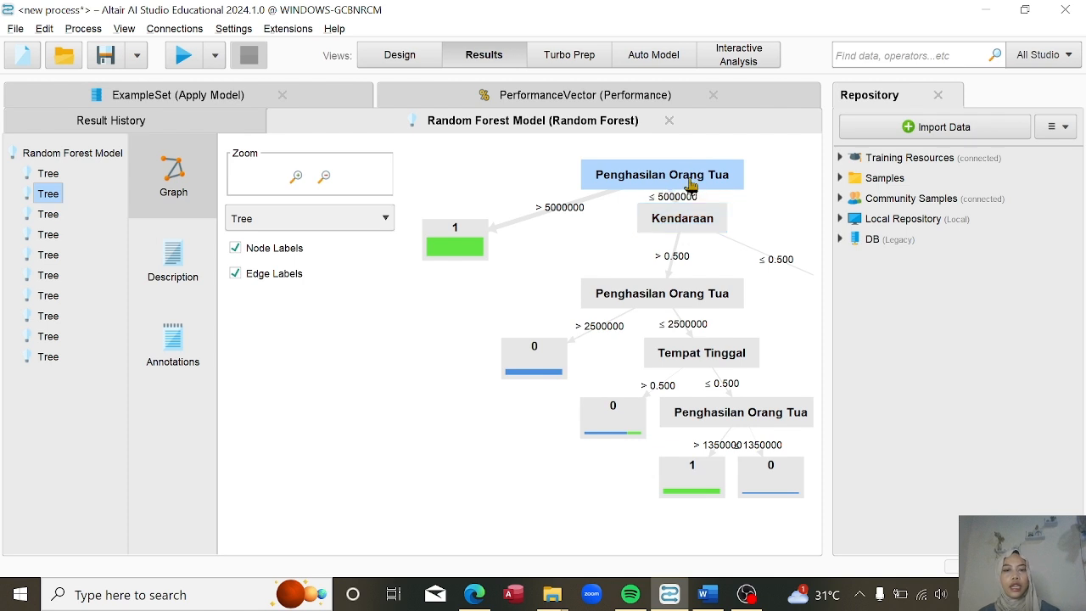
left_click_drag(690, 183, 657, 180)
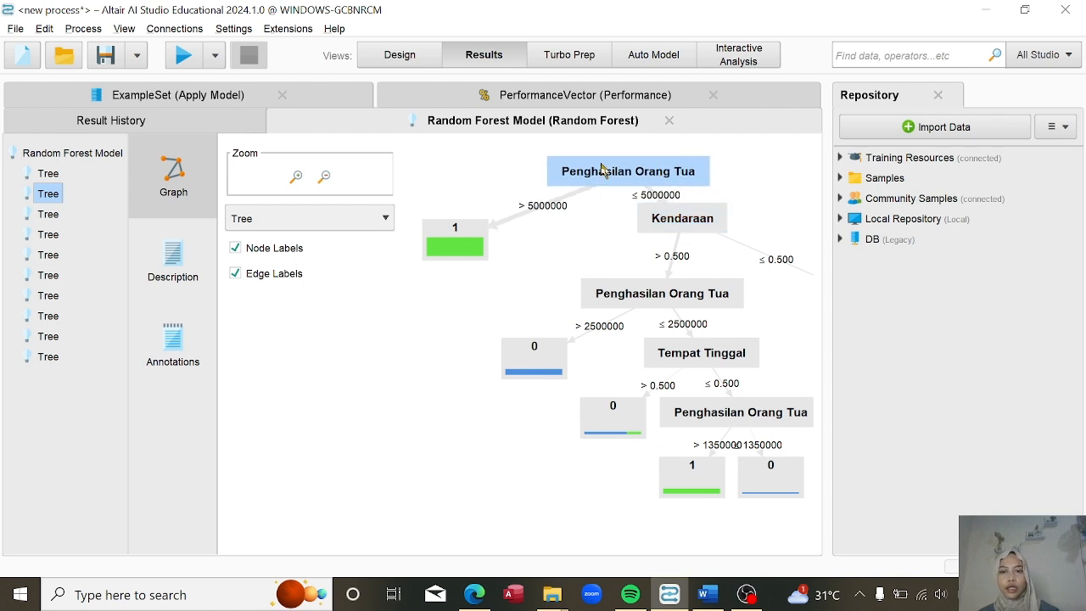
left_click(323, 177)
left_click(323, 178)
left_click(323, 177)
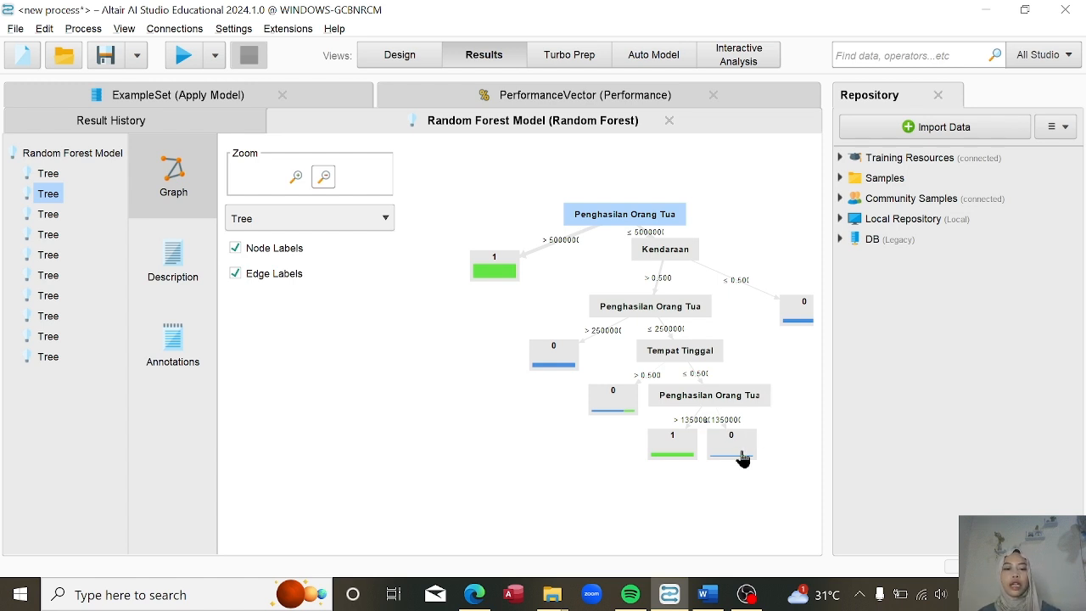
mouse_move(745, 456)
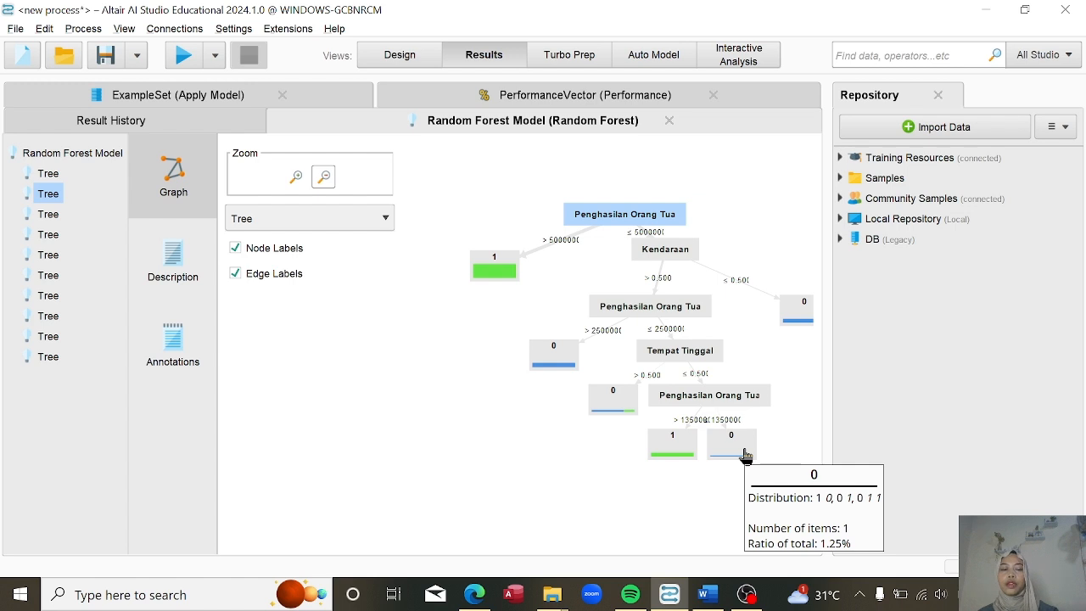
left_click(480, 96)
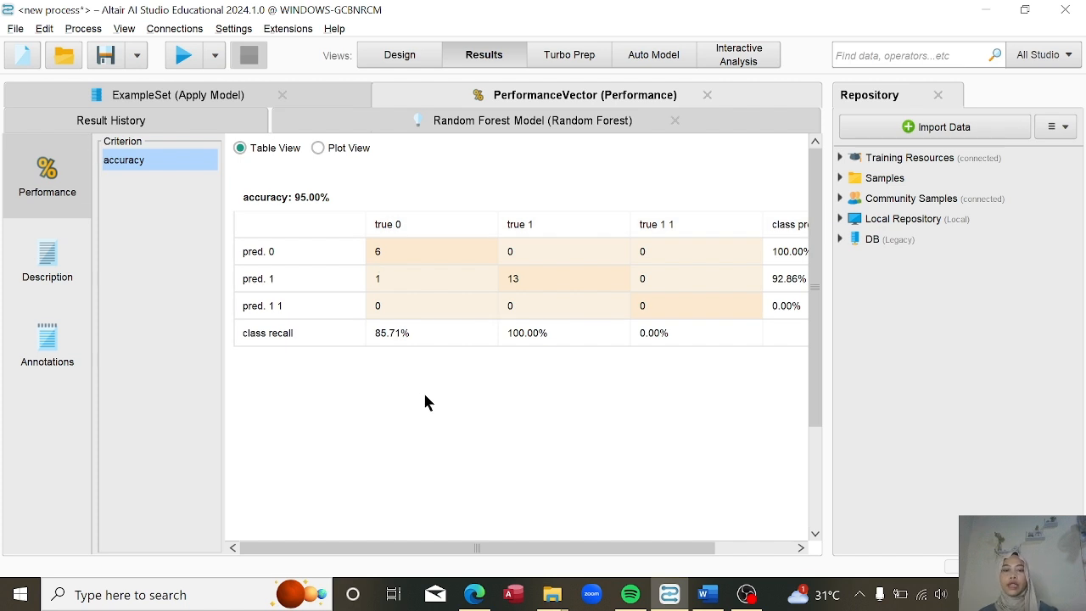
Replace the Random Forest operator in the process with a k-NN operator.
left_click(394, 58)
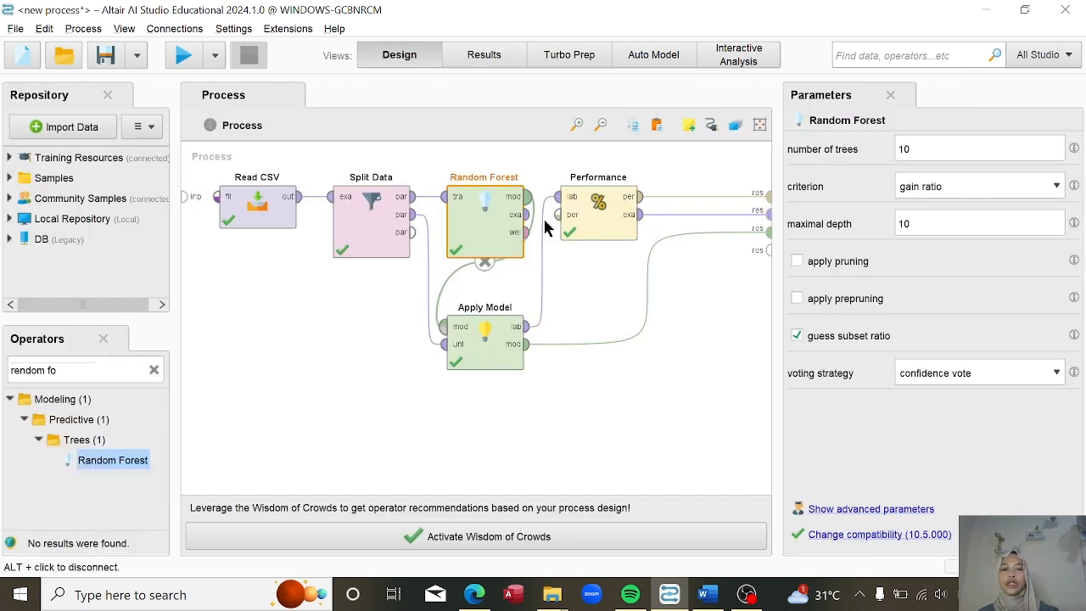
key("Delete")
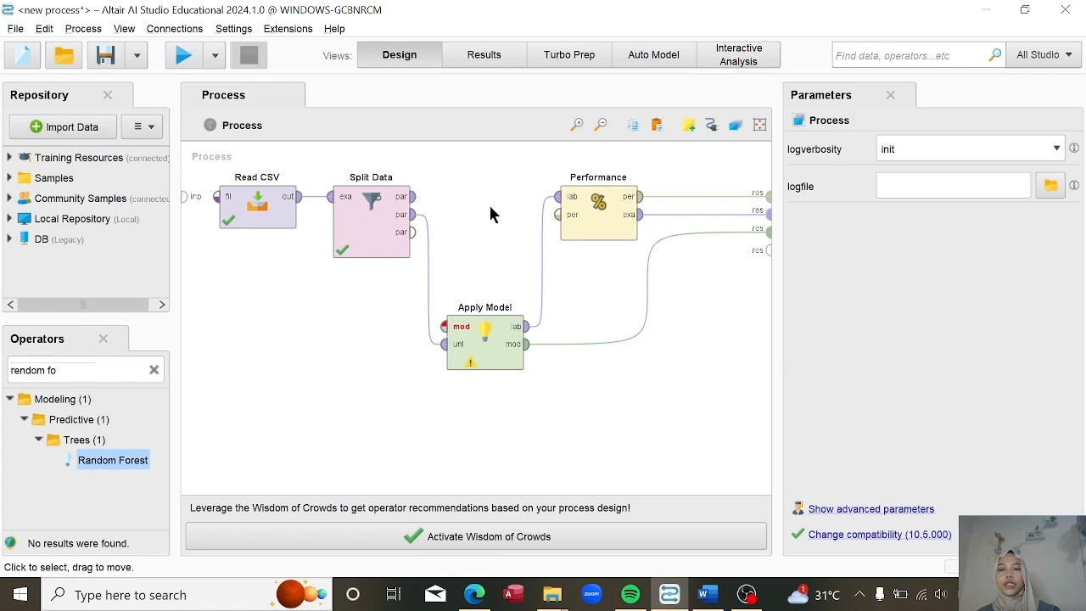
left_click(153, 370)
type("knn")
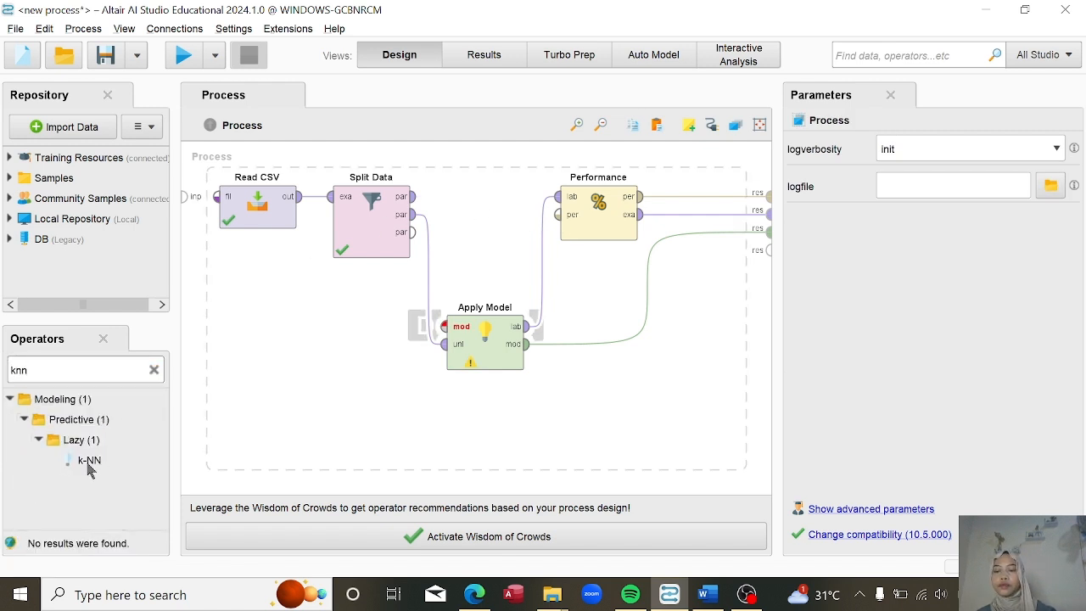
left_click_drag(89, 460, 471, 224)
Connect Split Data's first partition to k-NN's training input and k-NN's model output to Apply Model's model input.
left_click_drag(412, 201, 443, 198)
left_click(524, 226)
left_click_drag(528, 196, 443, 327)
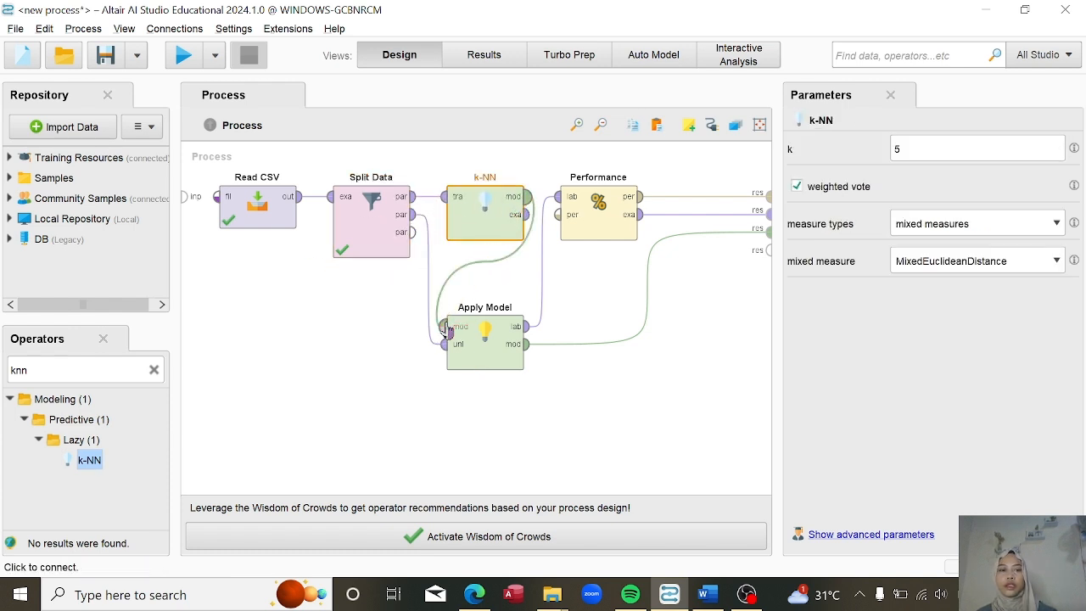
Set the k-NN operator's k value to 3.
left_click(950, 148)
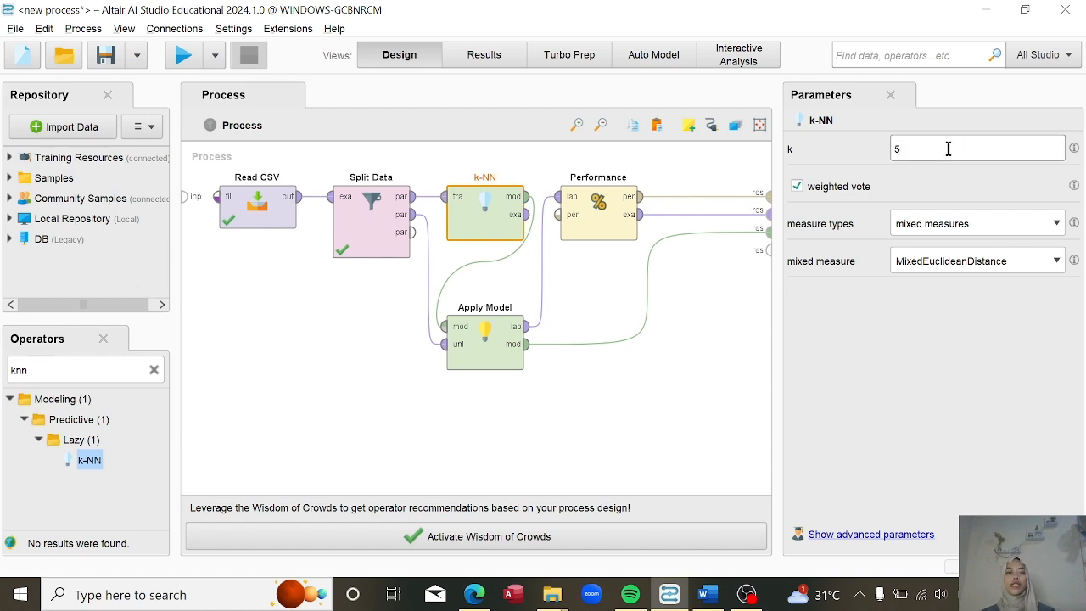
key("BackSpace")
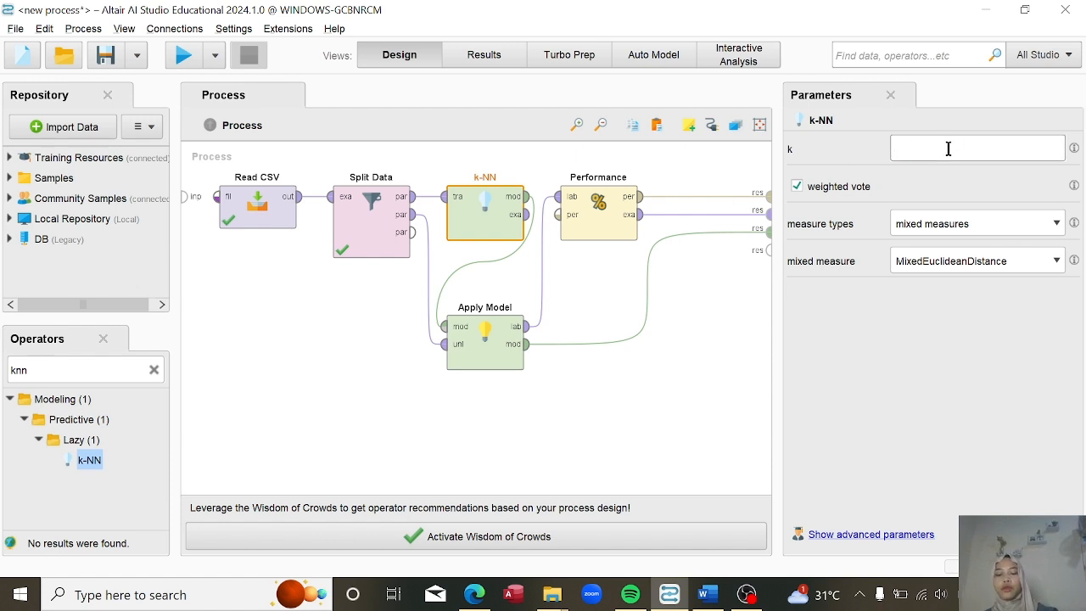
type("3")
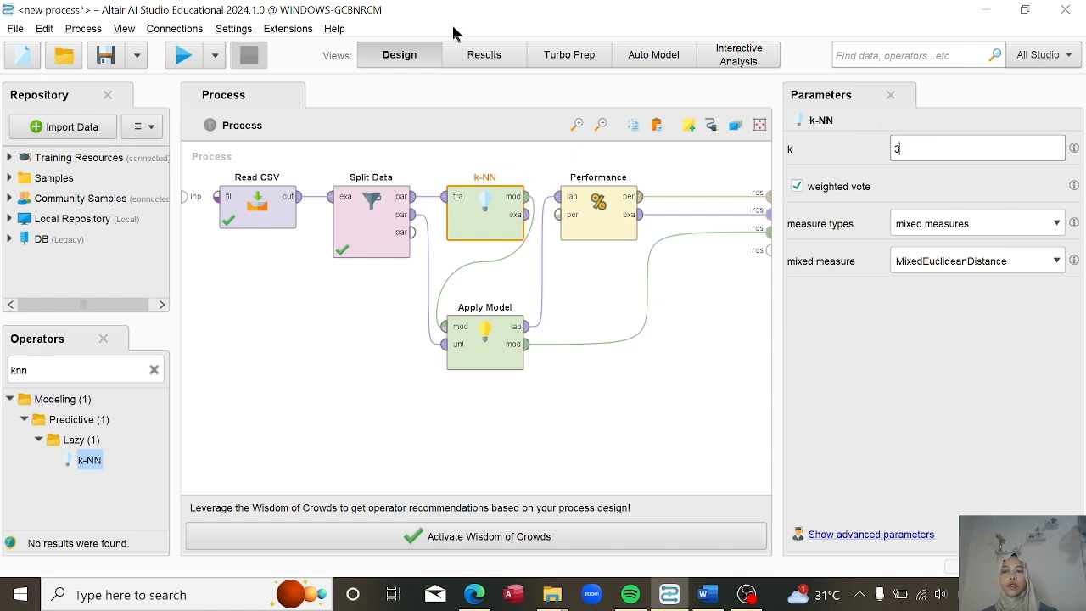
Run the process and examine the performance vector and the KNNClassification model description.
left_click(184, 54)
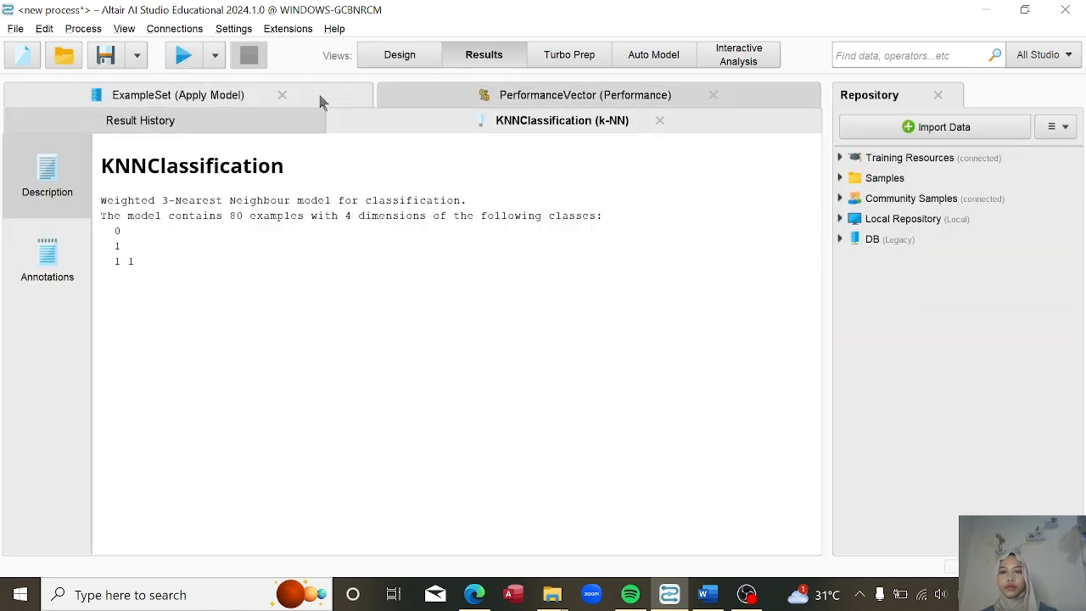
left_click(424, 95)
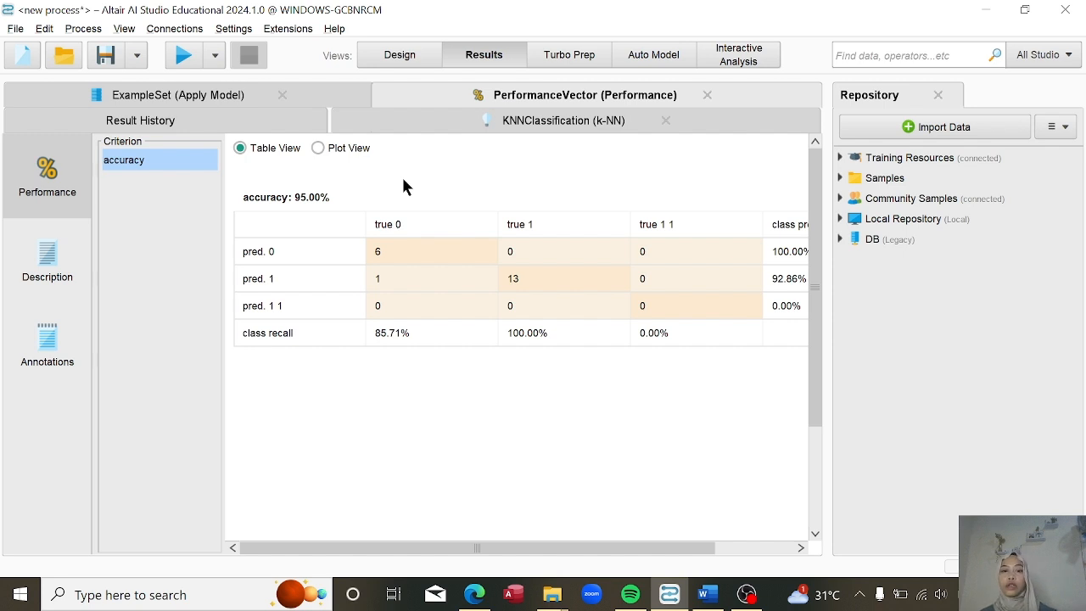
left_click(457, 128)
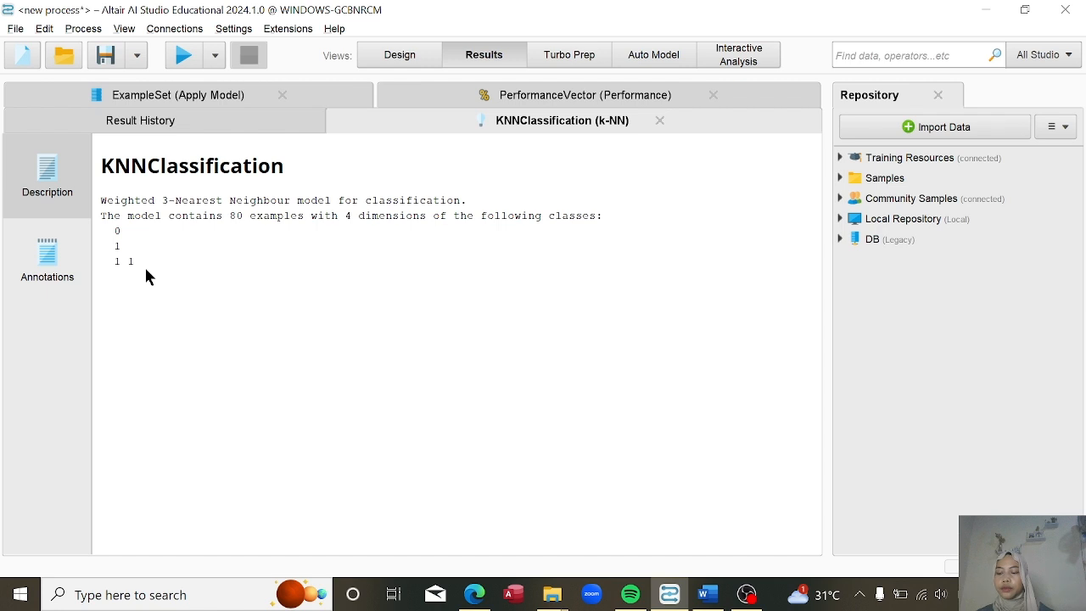
Replace the k-NN operator in the process with a Naive Bayes operator.
left_click(390, 55)
key("Delete")
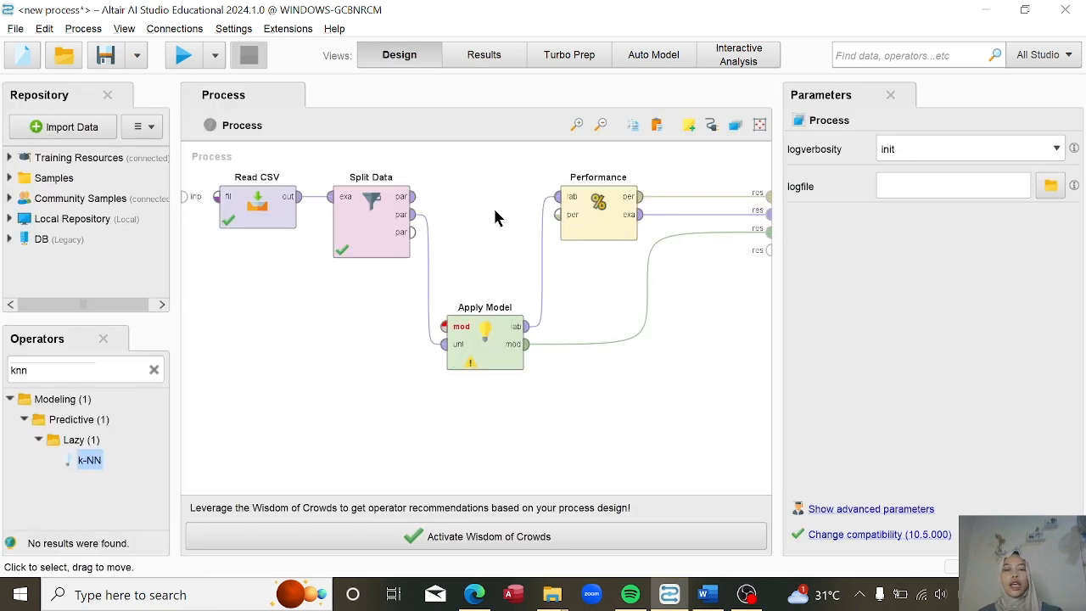
left_click(154, 370)
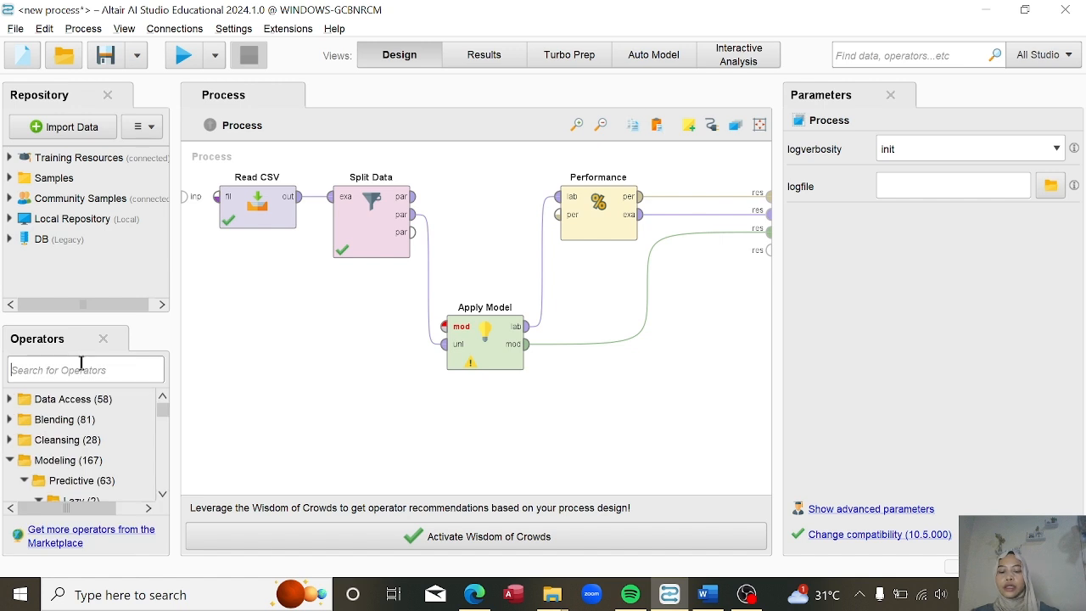
left_click(81, 370)
type("naive")
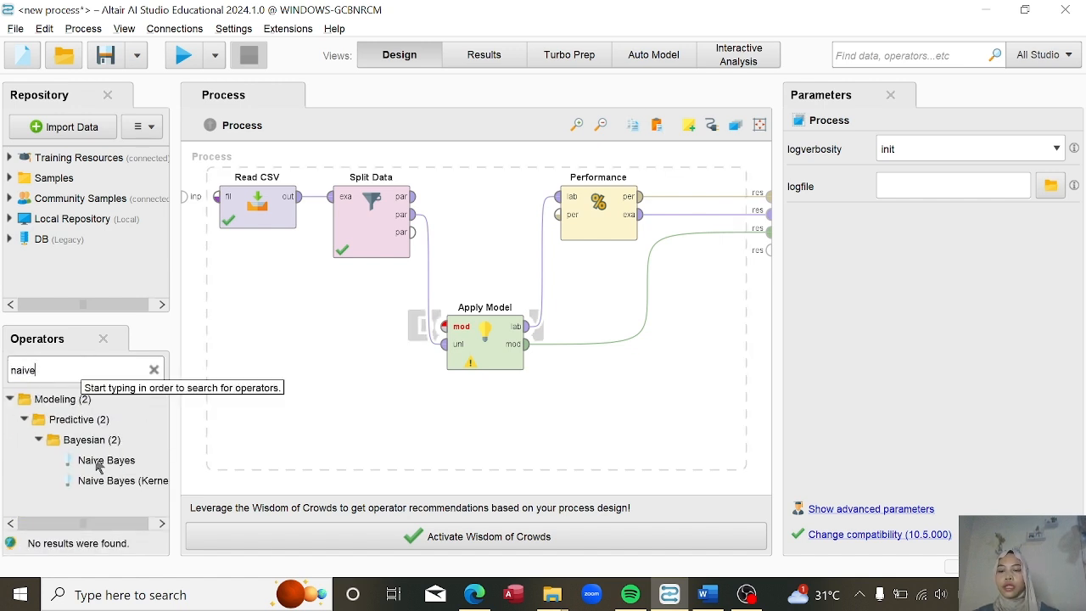
left_click_drag(103, 460, 494, 227)
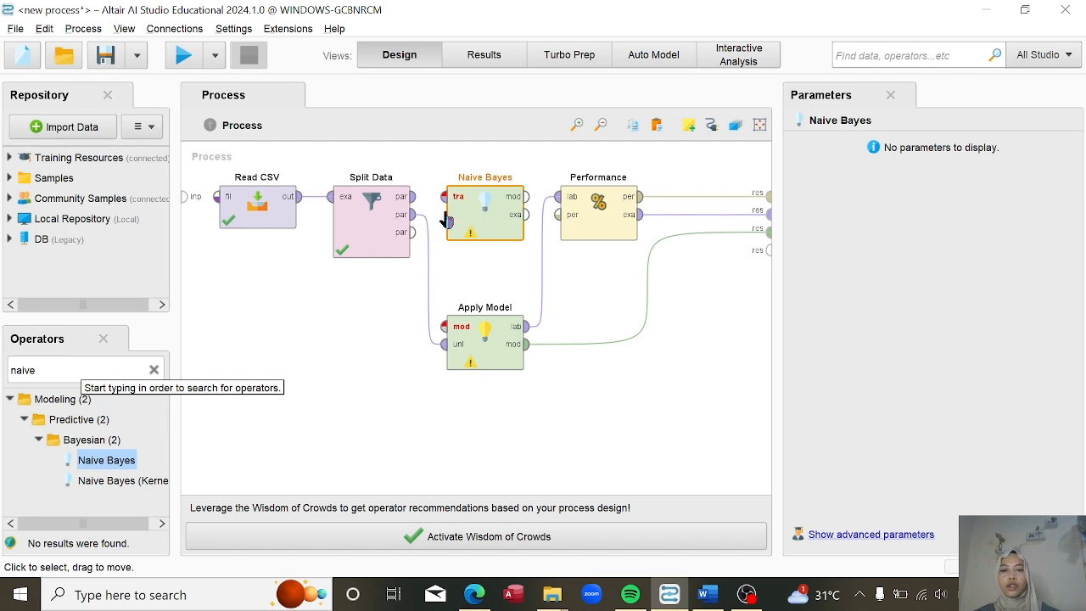
Connect Split Data's first partition to Naive Bayes' training input and Naive Bayes' model output to Apply Model's model input.
left_click(414, 196)
left_click(443, 197)
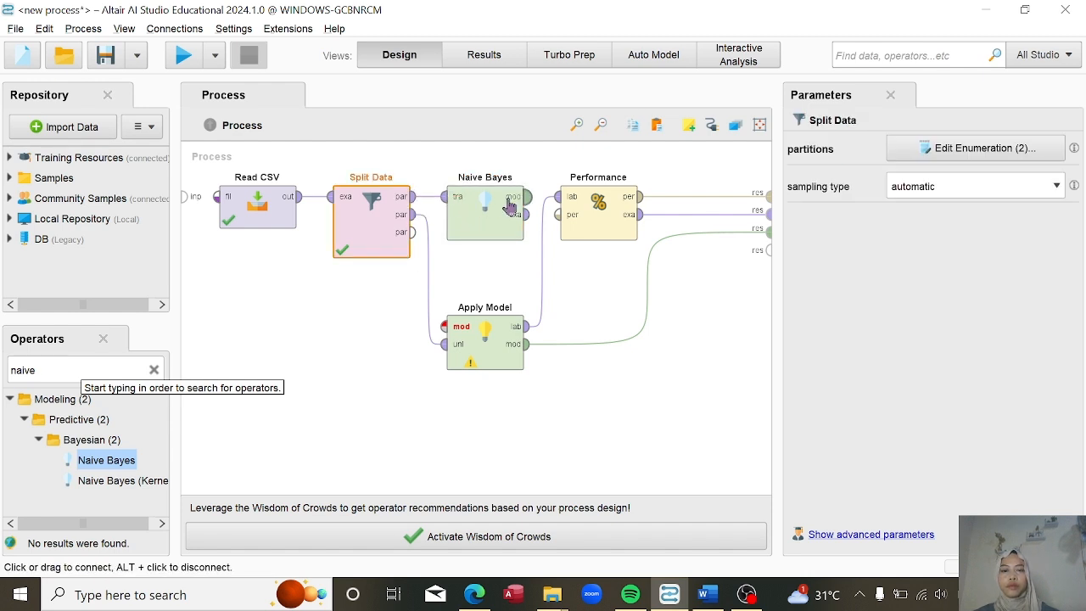
left_click(526, 196)
left_click(443, 327)
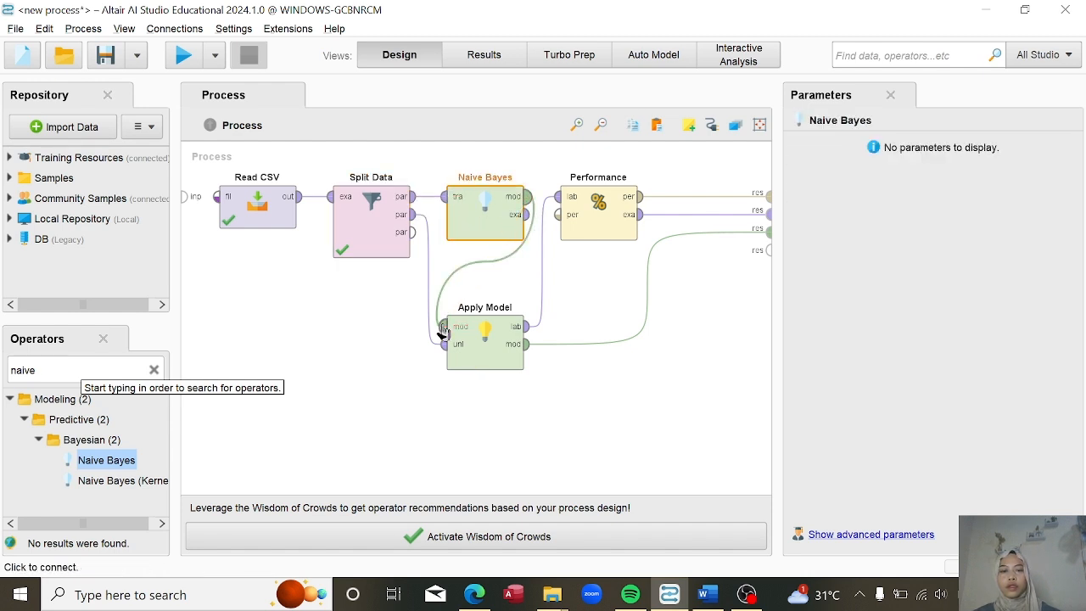
Run the process and examine the predictions, the performance vector, and the Naive Bayes model's description, density plot and distribution table.
left_click(182, 57)
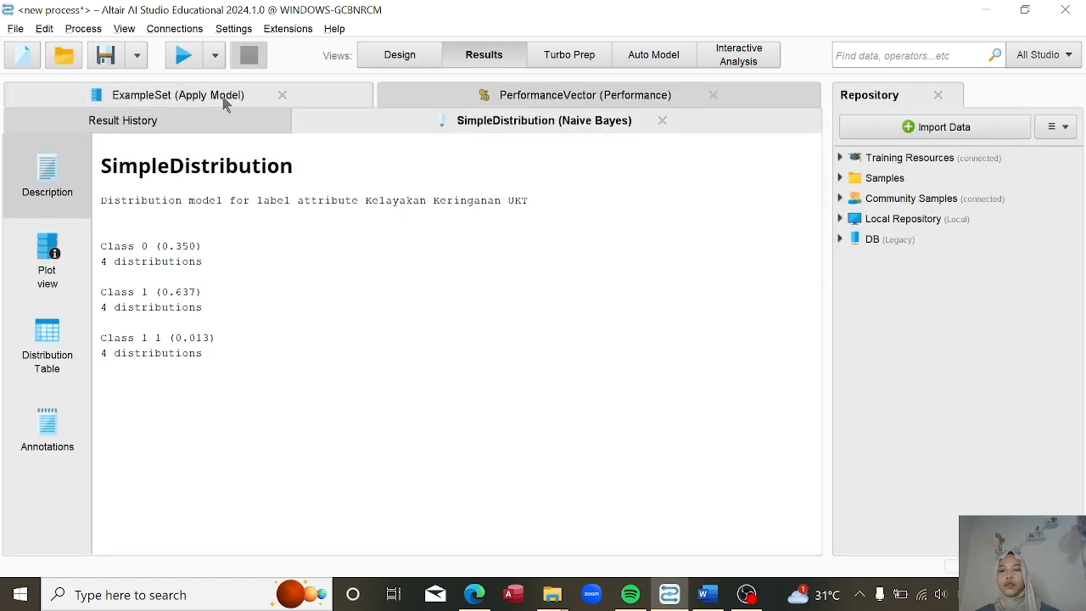
left_click(226, 101)
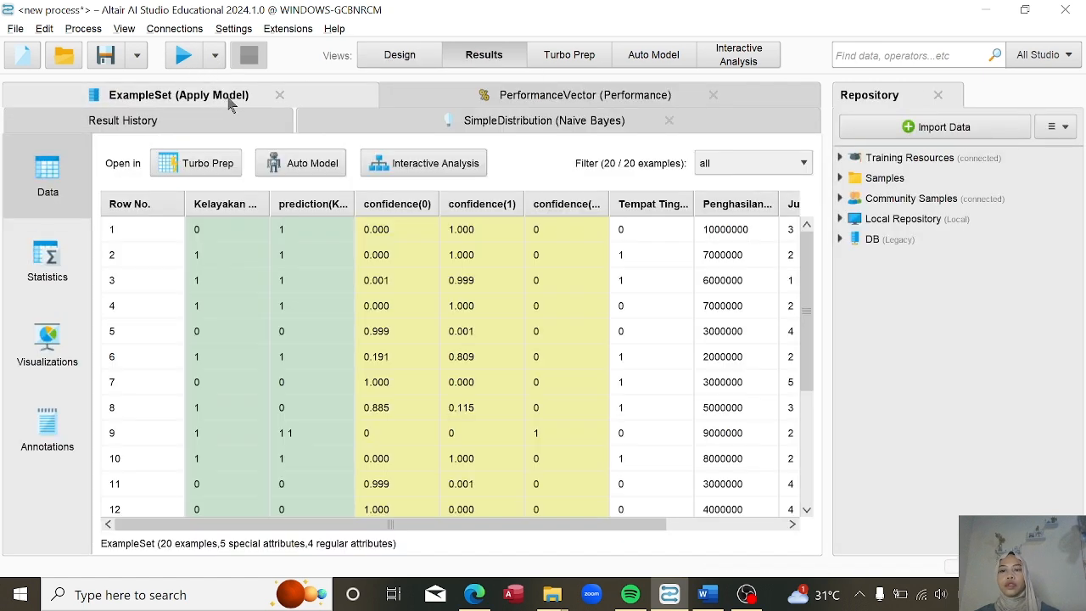
left_click(415, 97)
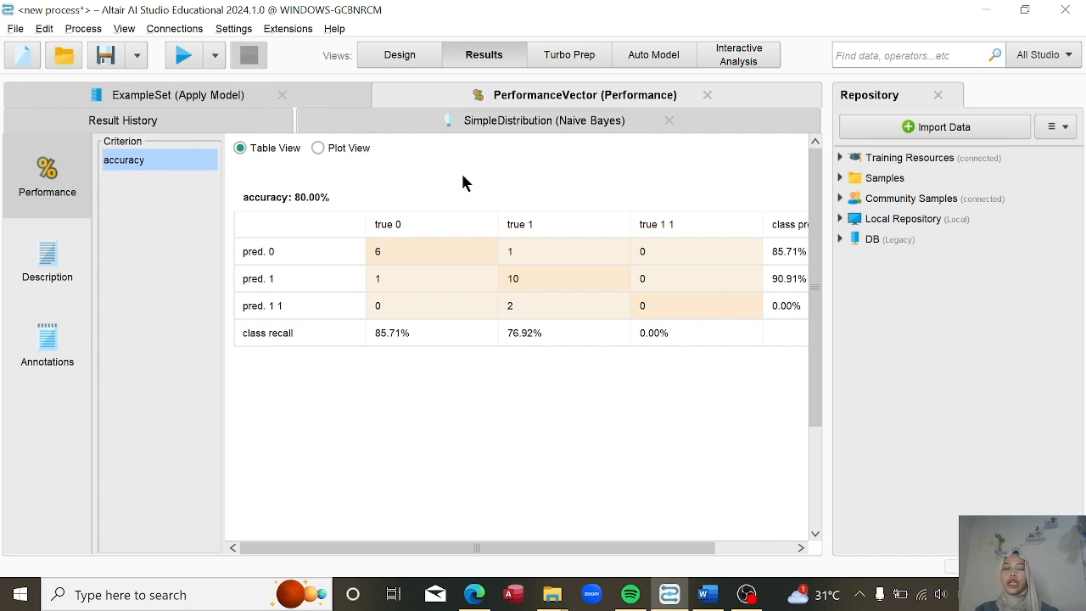
left_click(484, 127)
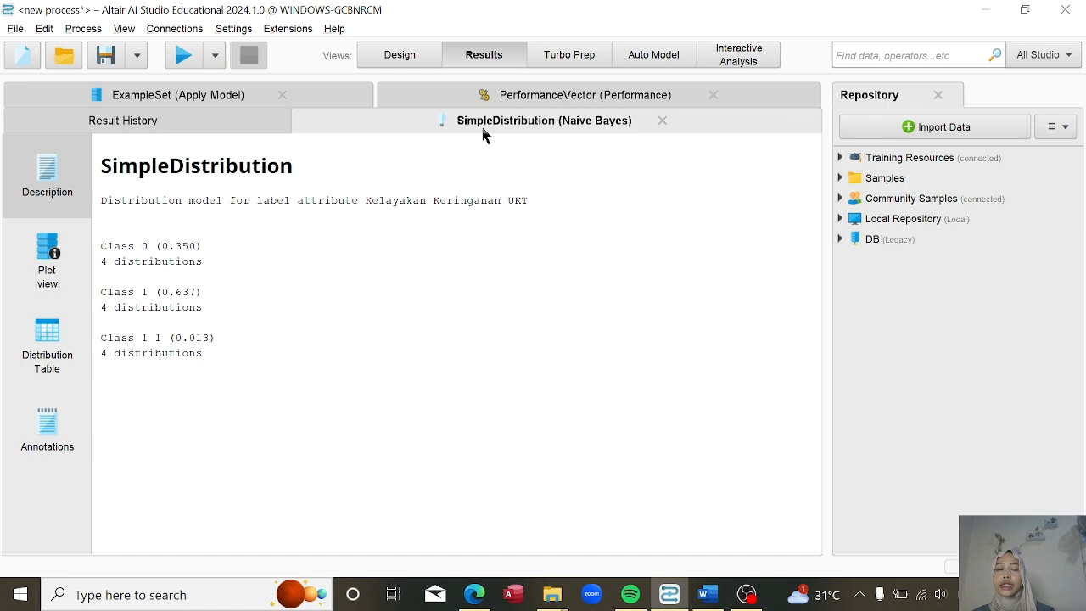
left_click(47, 260)
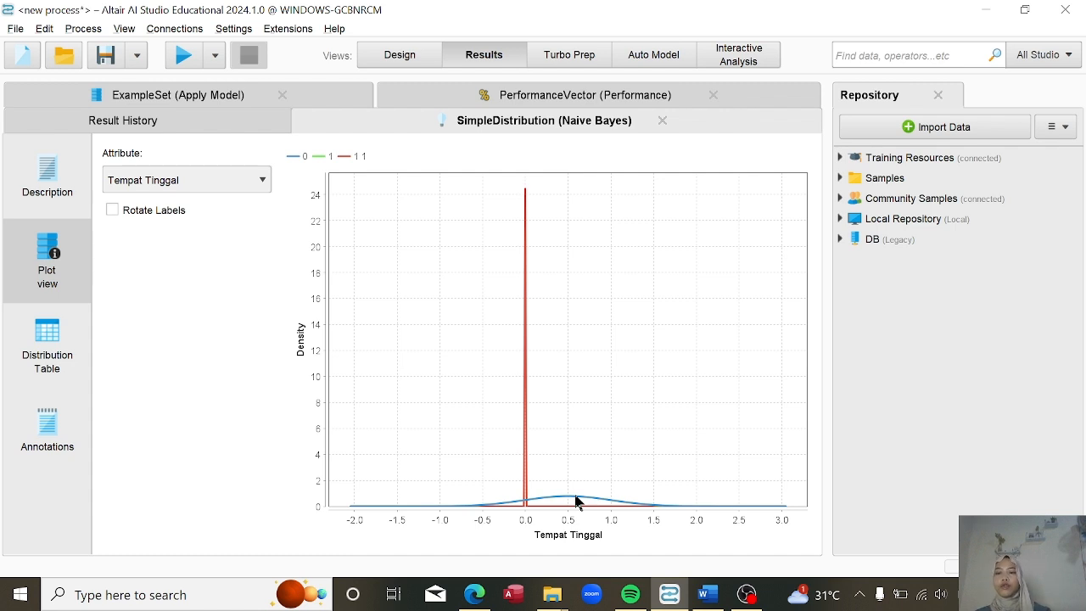
left_click(38, 357)
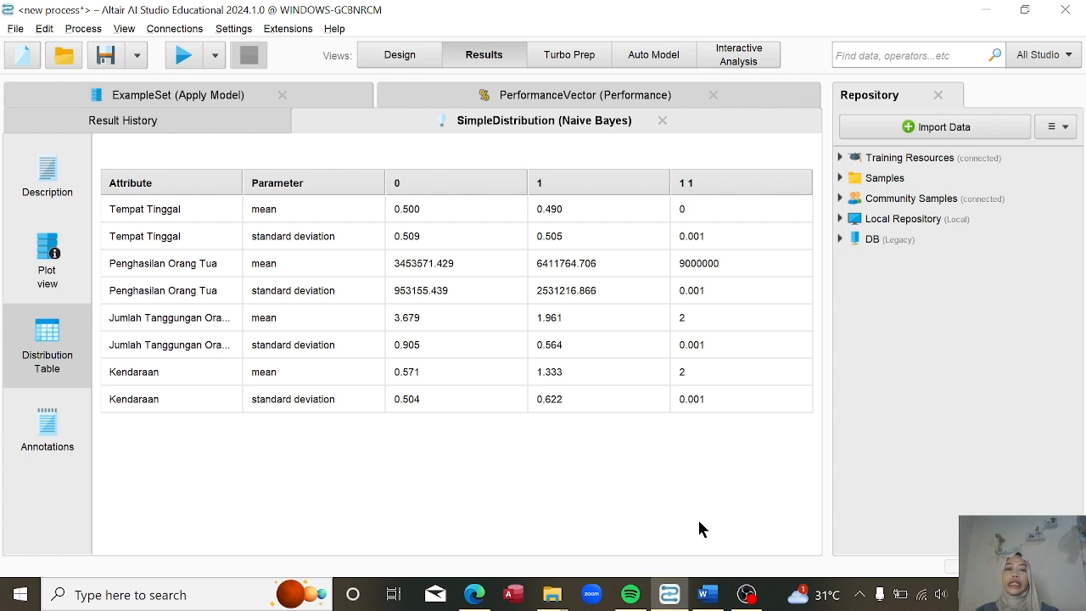
left_click(747, 594)
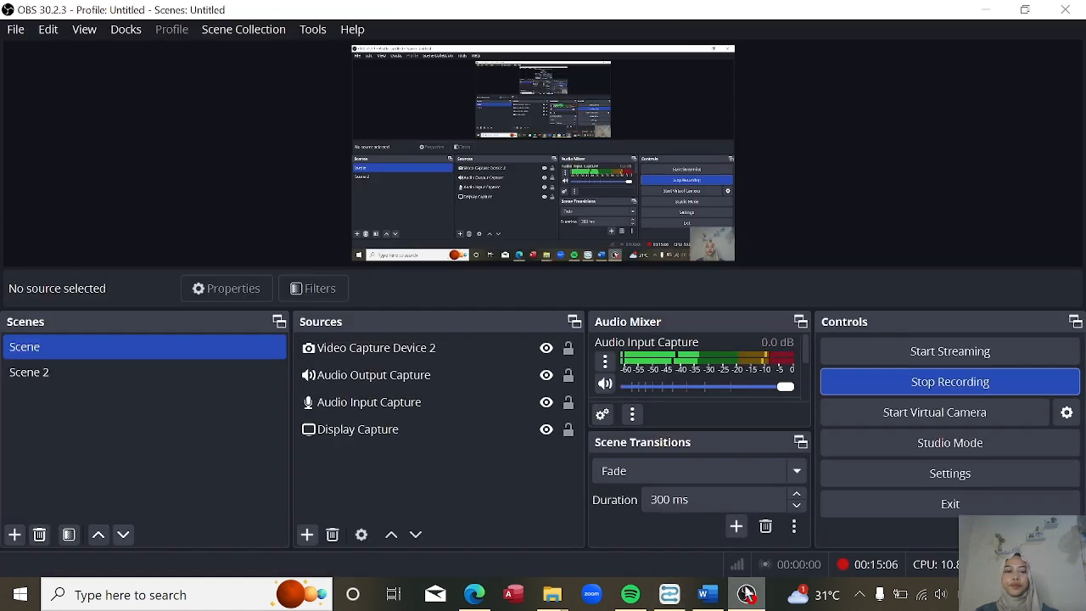
left_click(672, 596)
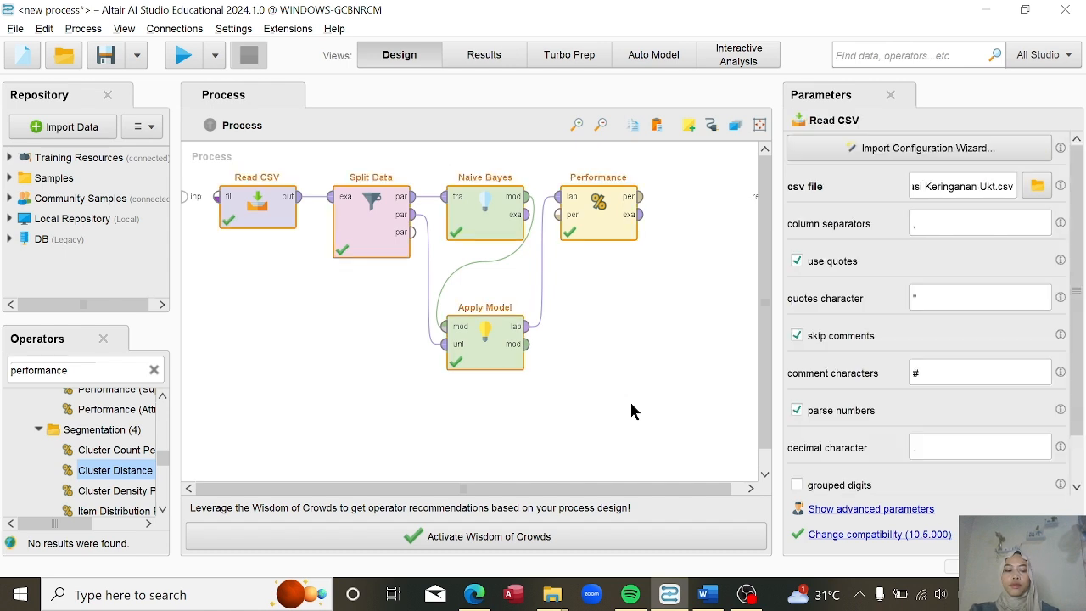
Delete all operators of the classification process and add a Read CSV operator to the empty process.
key("Delete")
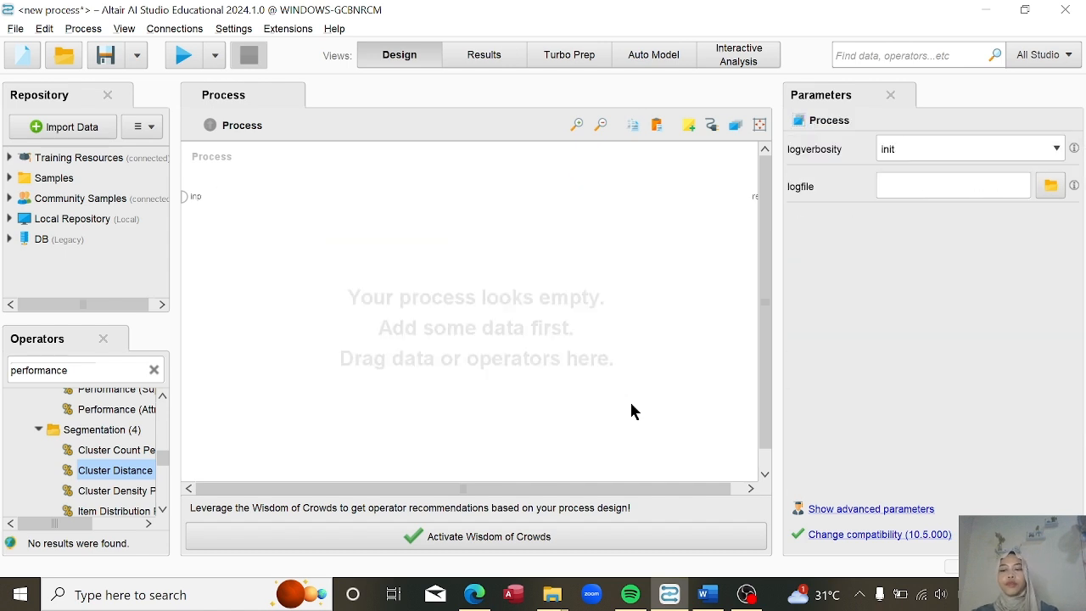
left_click(153, 372)
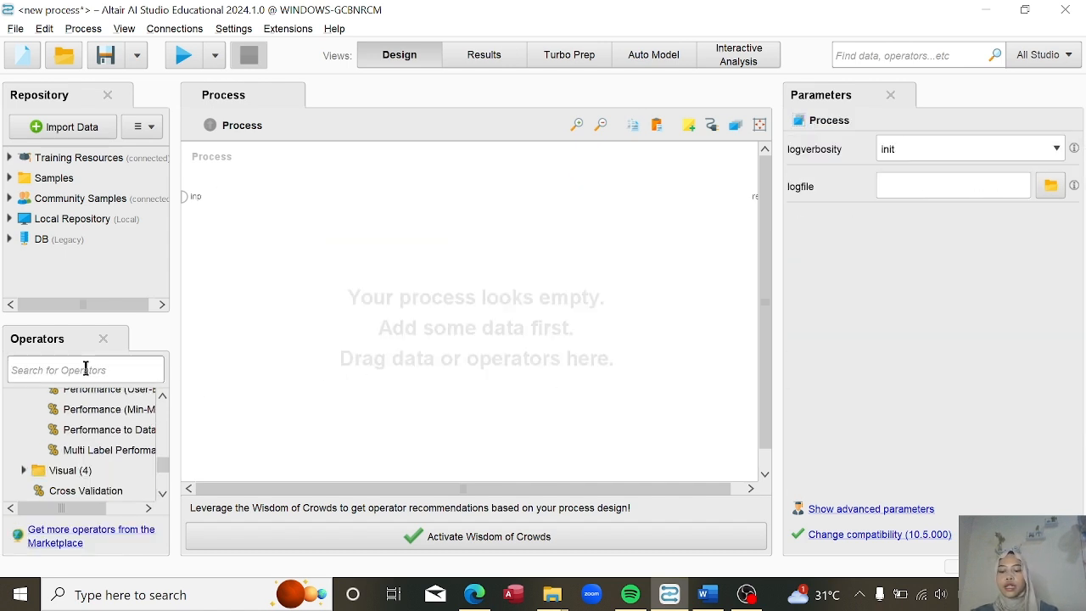
type("read")
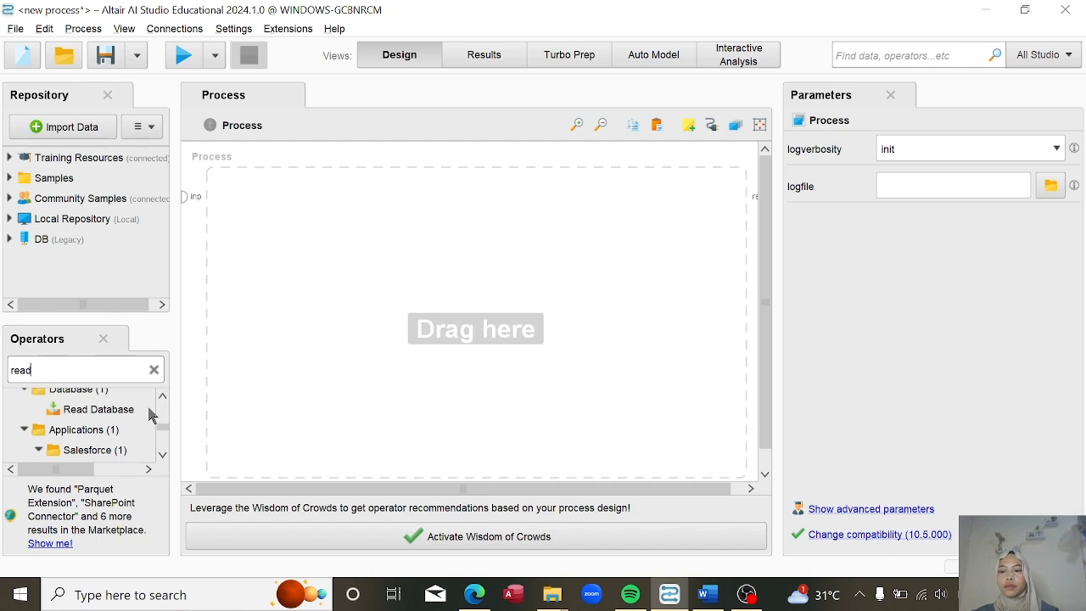
scroll(162, 424, "up", 2)
scroll(163, 425, "up", 2)
left_click_drag(102, 459, 321, 246)
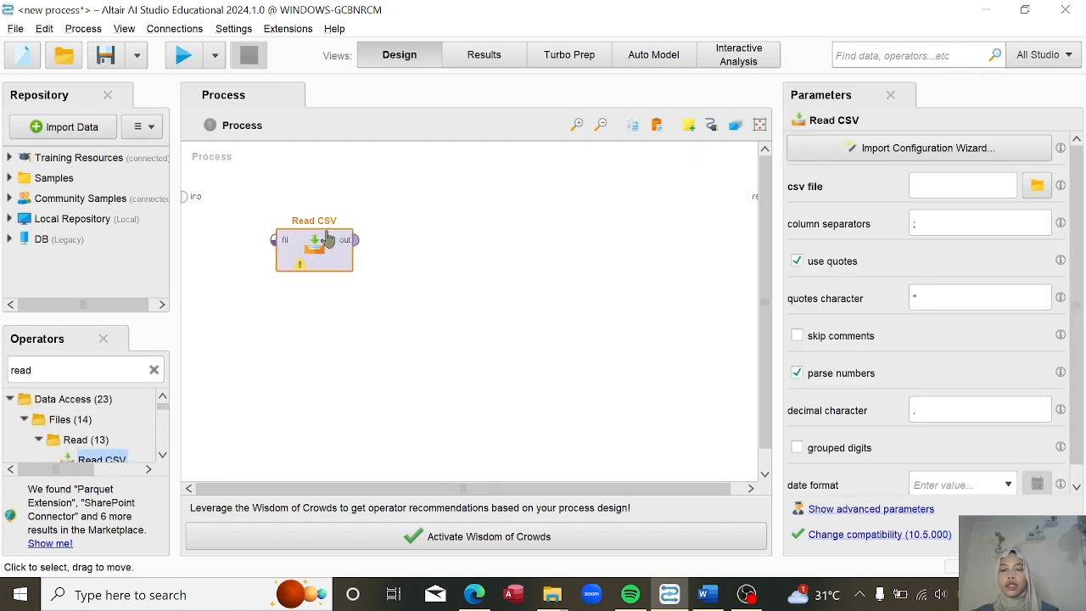
Choose klasifikasi Keringanan Ukt.csv from the last-used directory for Read CSV and accept the comma-separated data format.
double_click(314, 251)
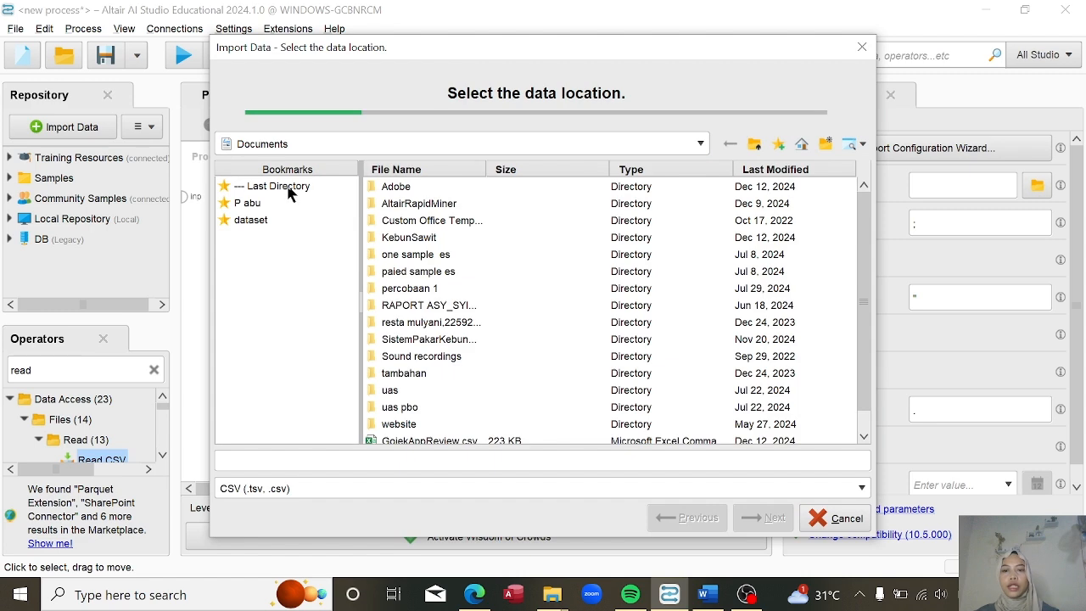
left_click(288, 188)
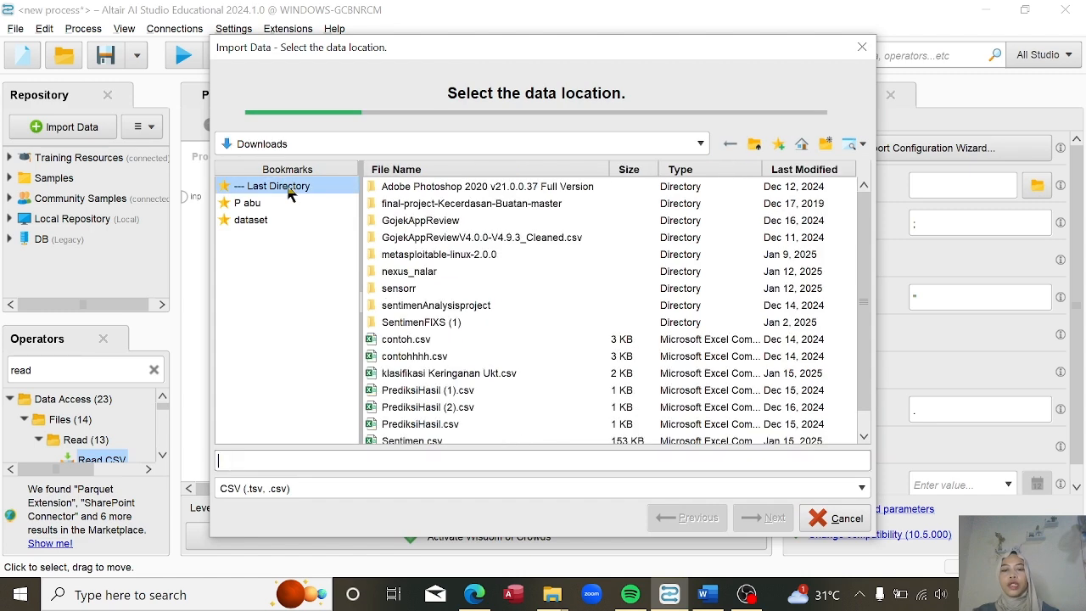
left_click(441, 379)
left_click(762, 519)
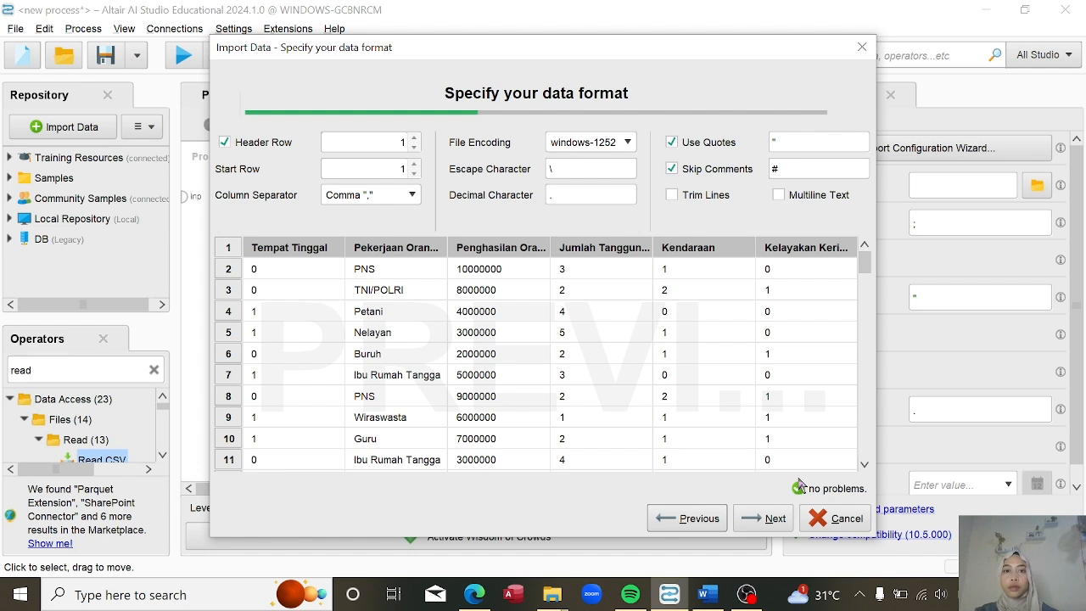
left_click(775, 519)
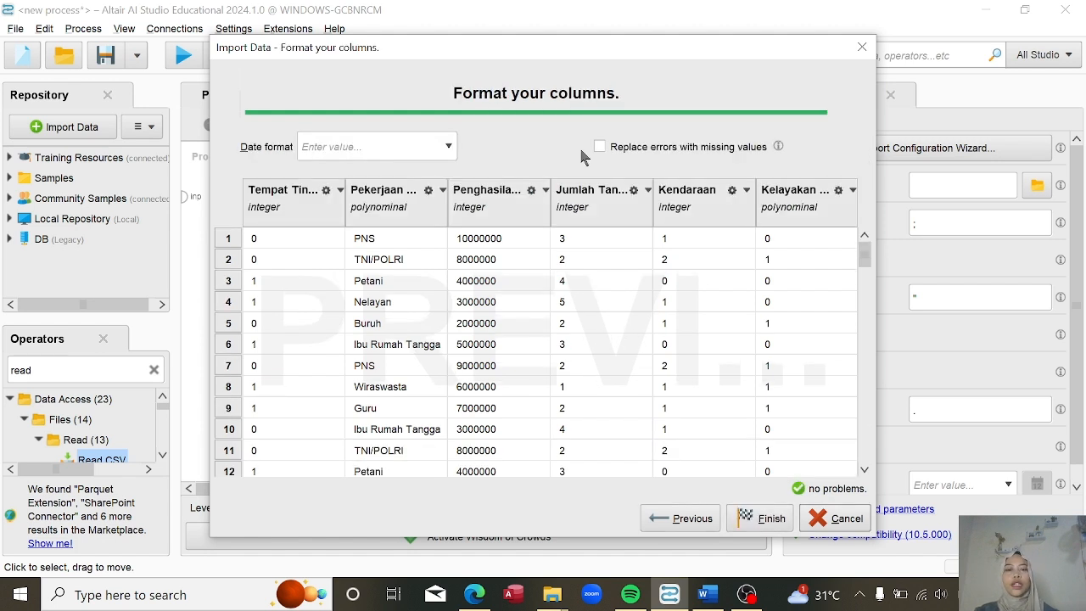
Set the role of the Pekerjaan column to id.
left_click(443, 191)
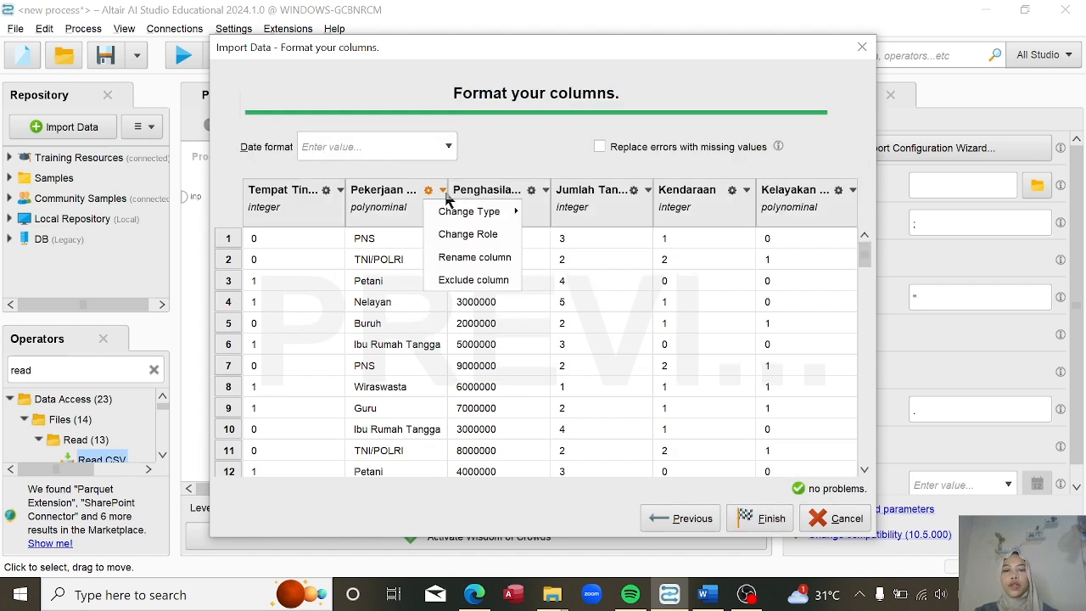
left_click(462, 234)
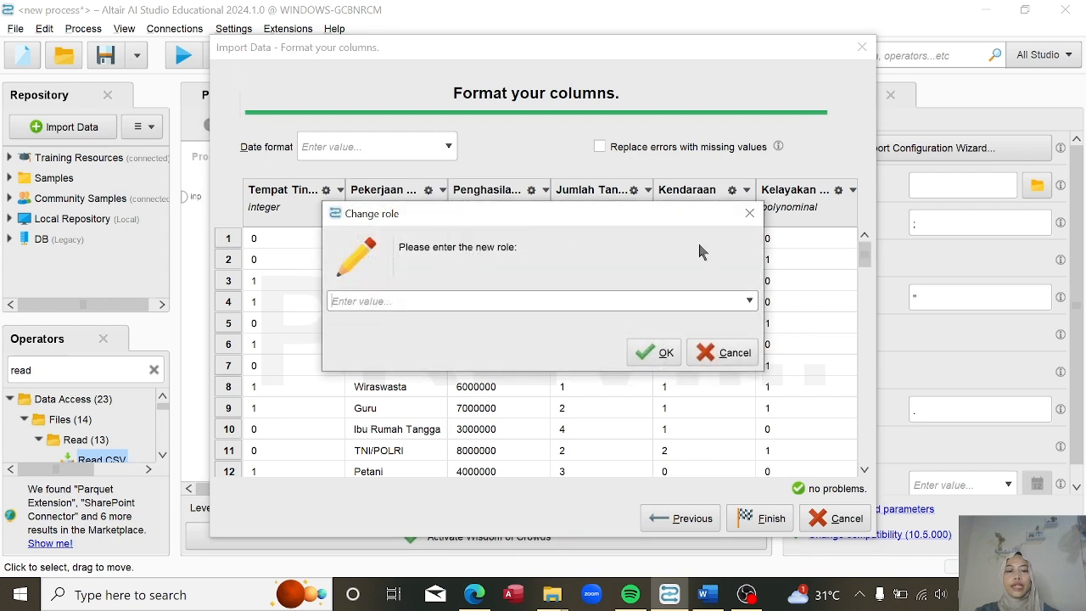
left_click(750, 300)
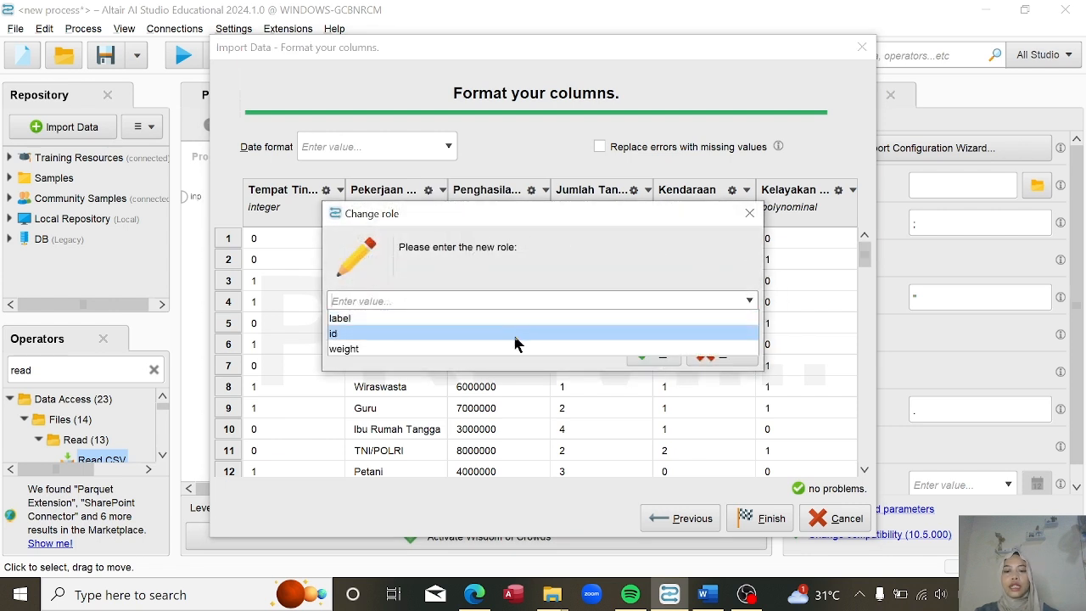
left_click(548, 332)
left_click(644, 353)
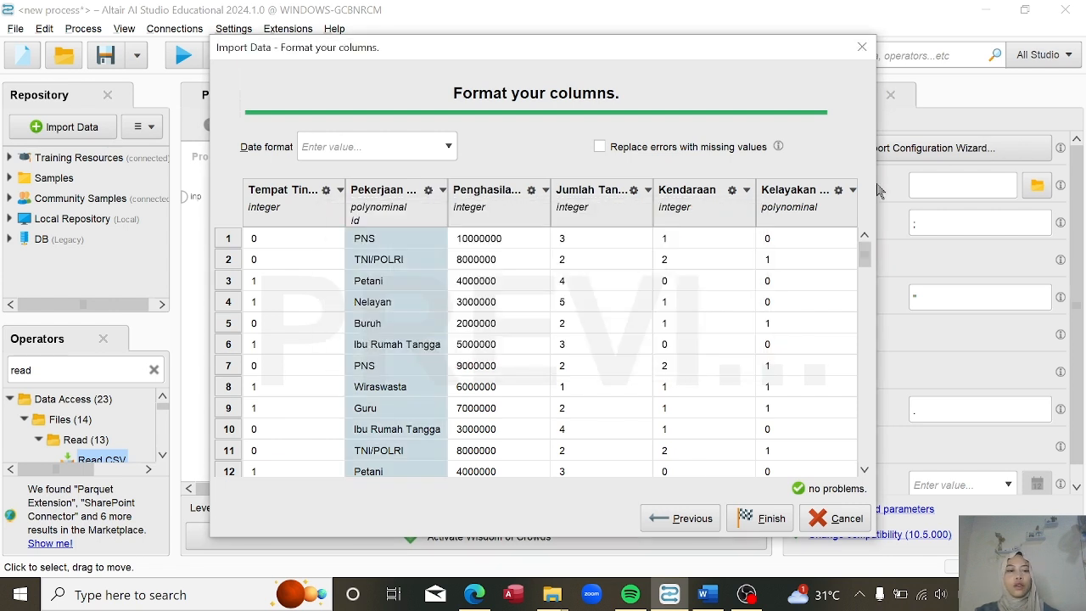
Exclude the Kelayakan Keringanan UKT column and finish the data import.
left_click(853, 190)
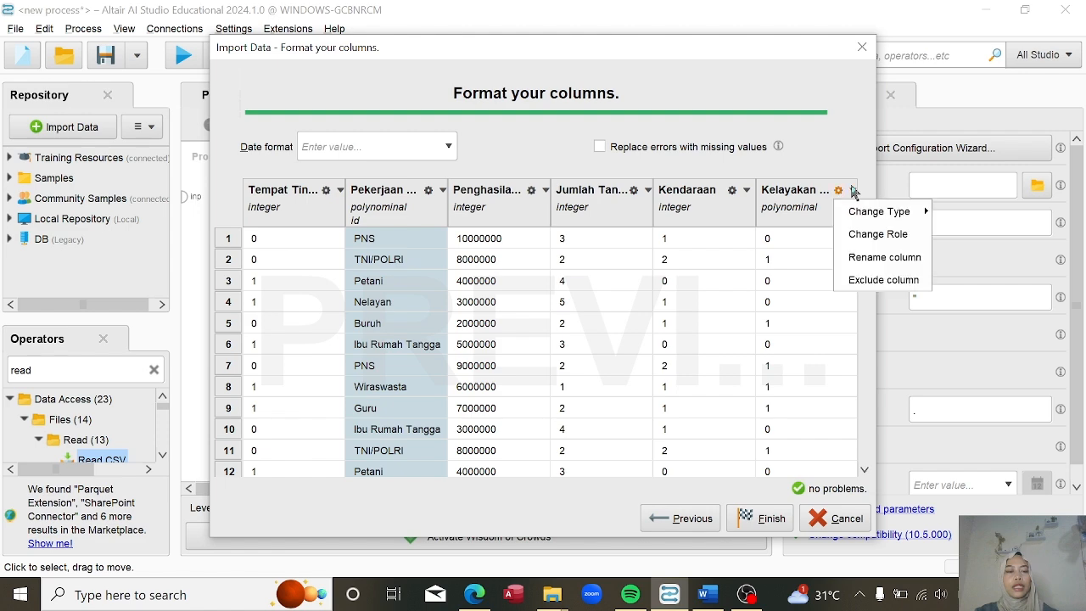
left_click(857, 280)
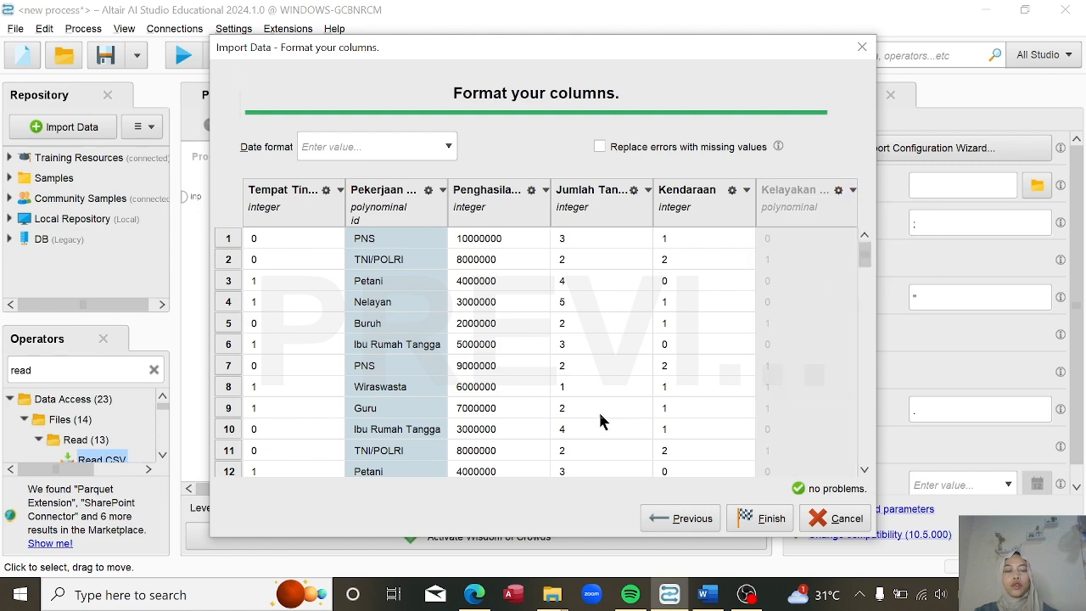
left_click(762, 518)
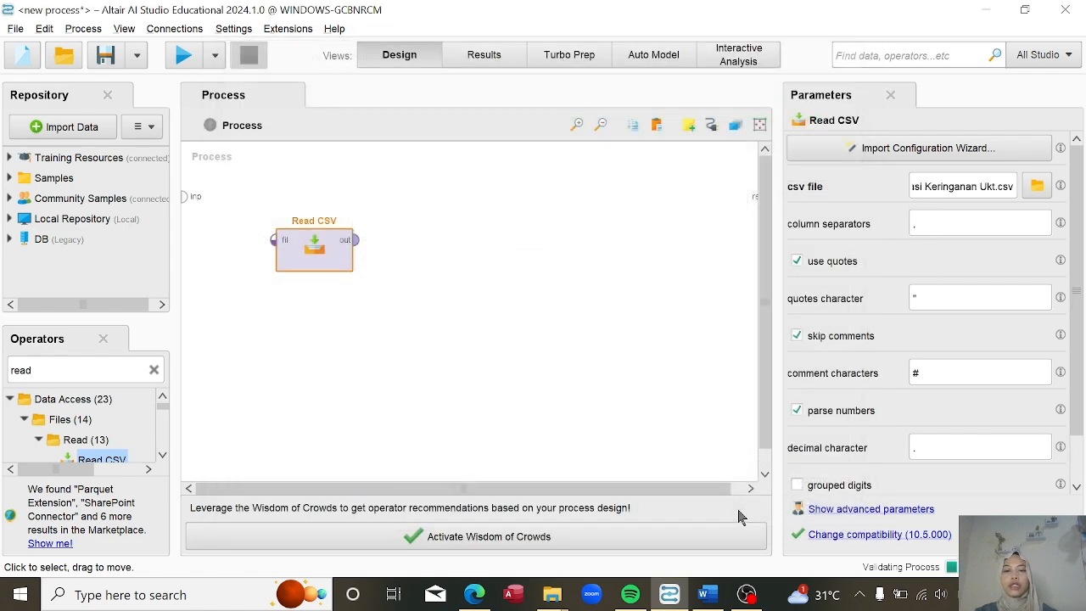
Add a k-Means clustering operator and connect Read CSV's output to its example set input.
left_click(154, 370)
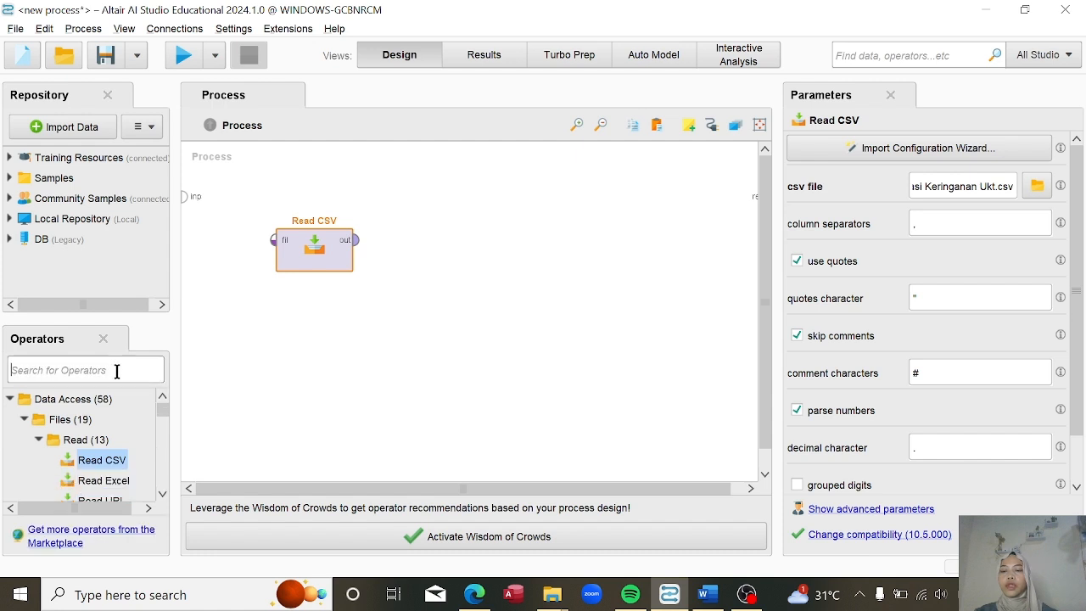
left_click(93, 370)
type("k")
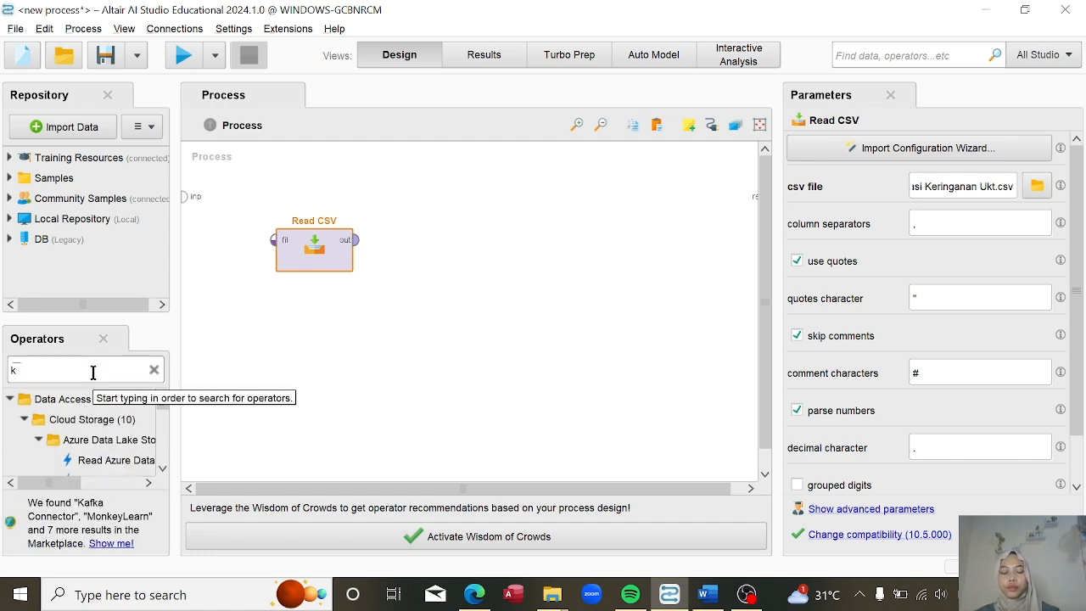
type(" m")
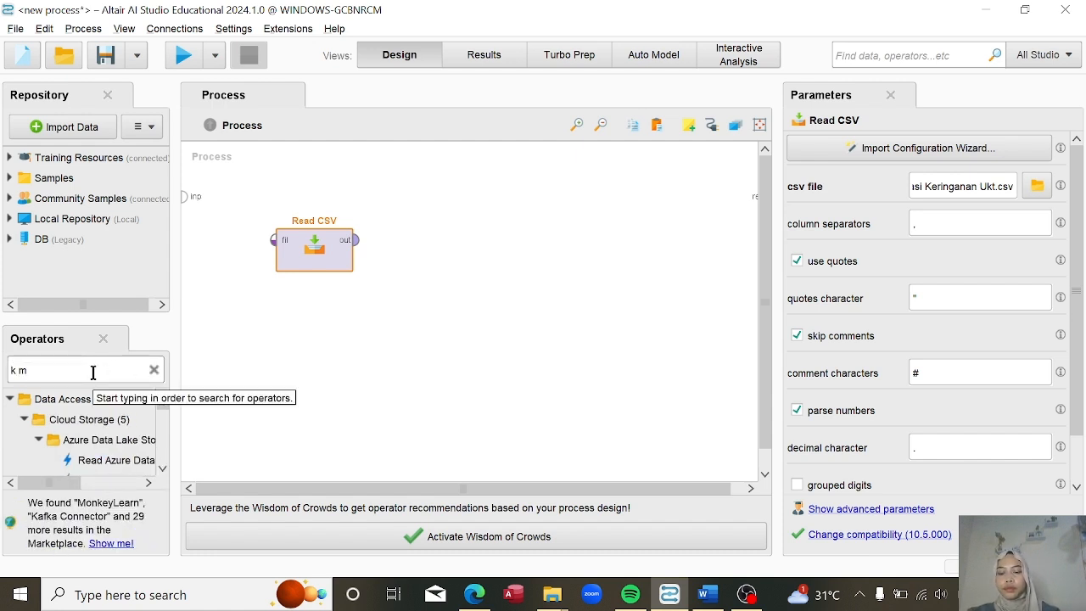
type("ean")
left_click_drag(83, 440, 433, 258)
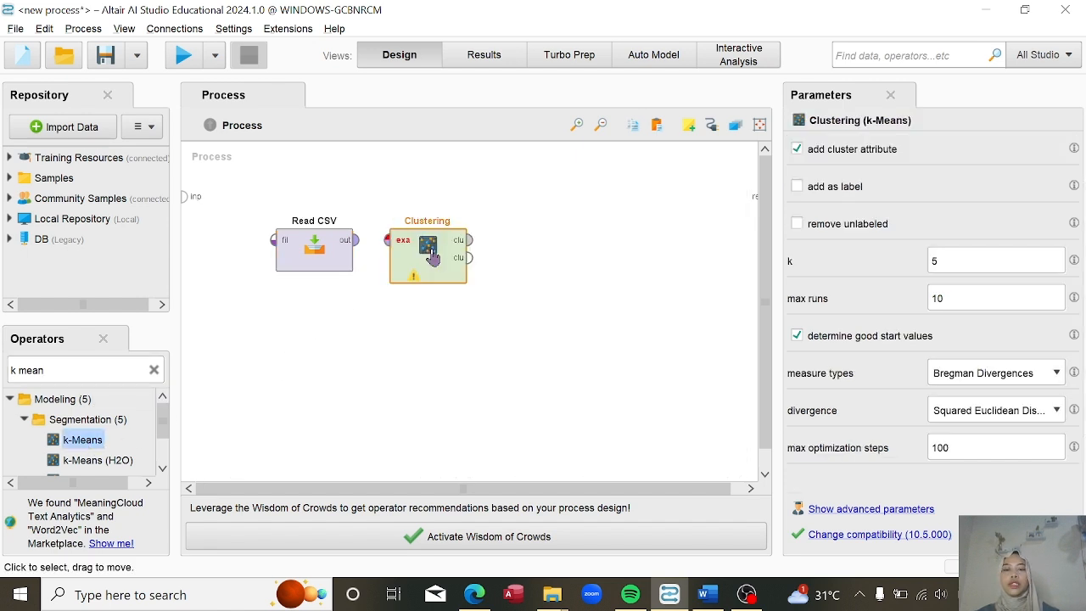
left_click_drag(345, 239, 395, 241)
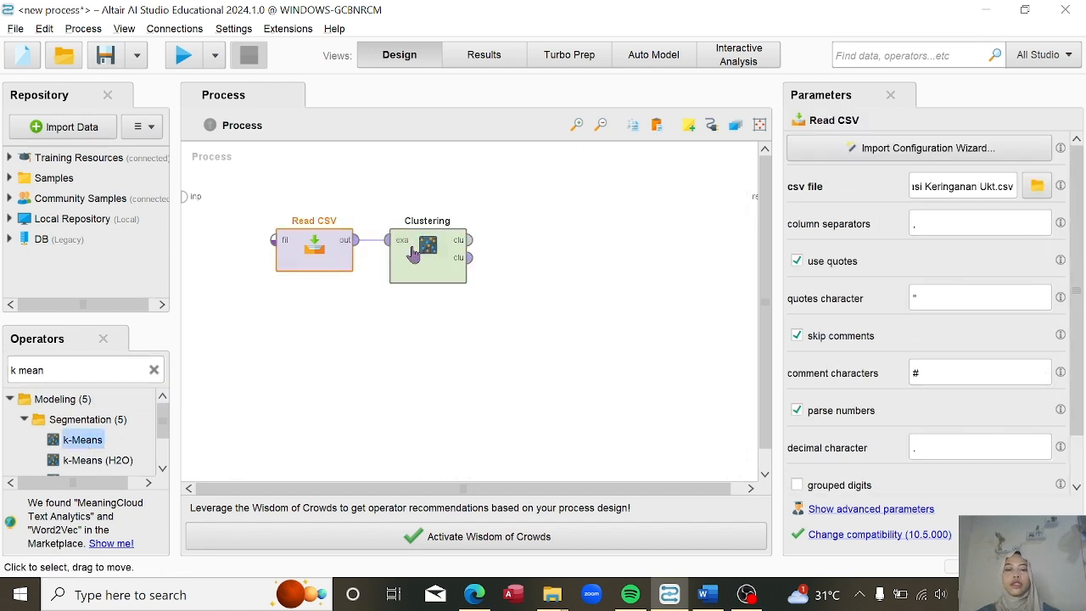
left_click(413, 255)
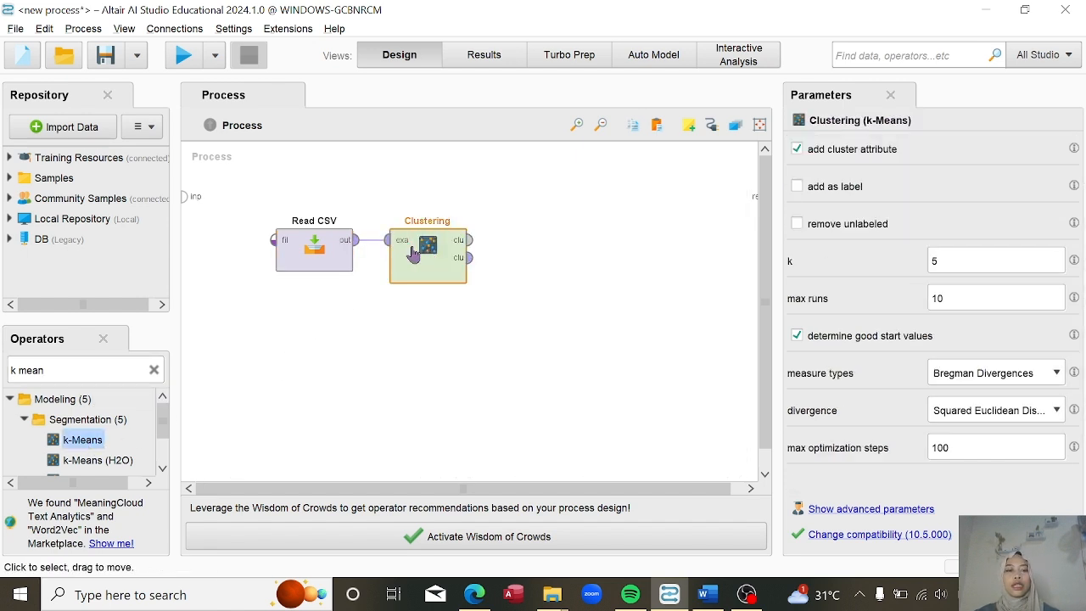
Set the number of clusters k to 3 for the k-Means clustering operator.
left_click(950, 259)
key("BackSpace")
type("3")
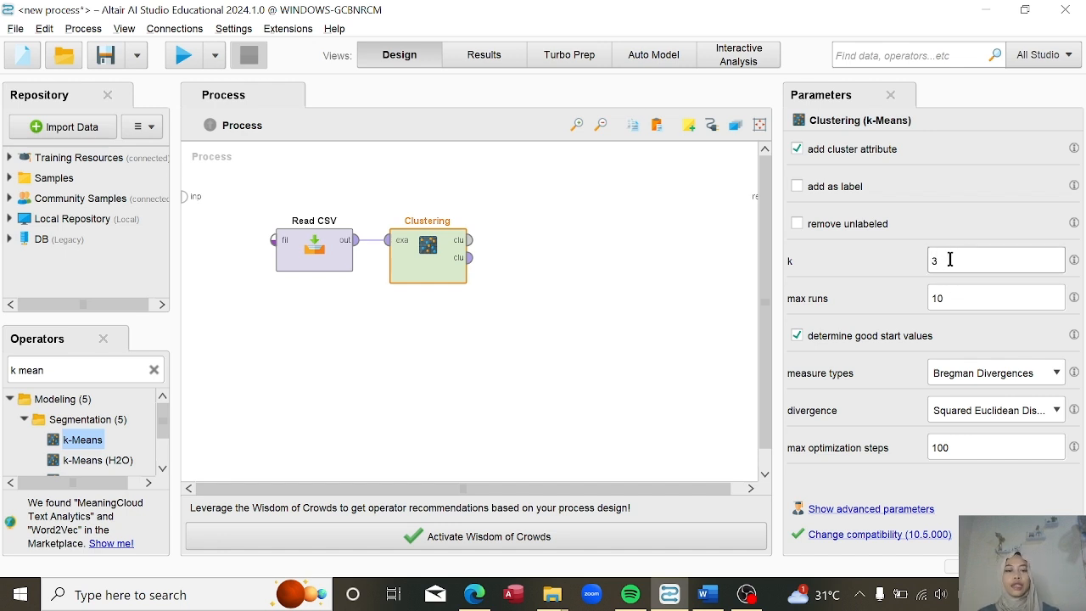
Find the Cluster Distance Performance operator and add it to the process after Clustering.
left_click(154, 370)
type("per")
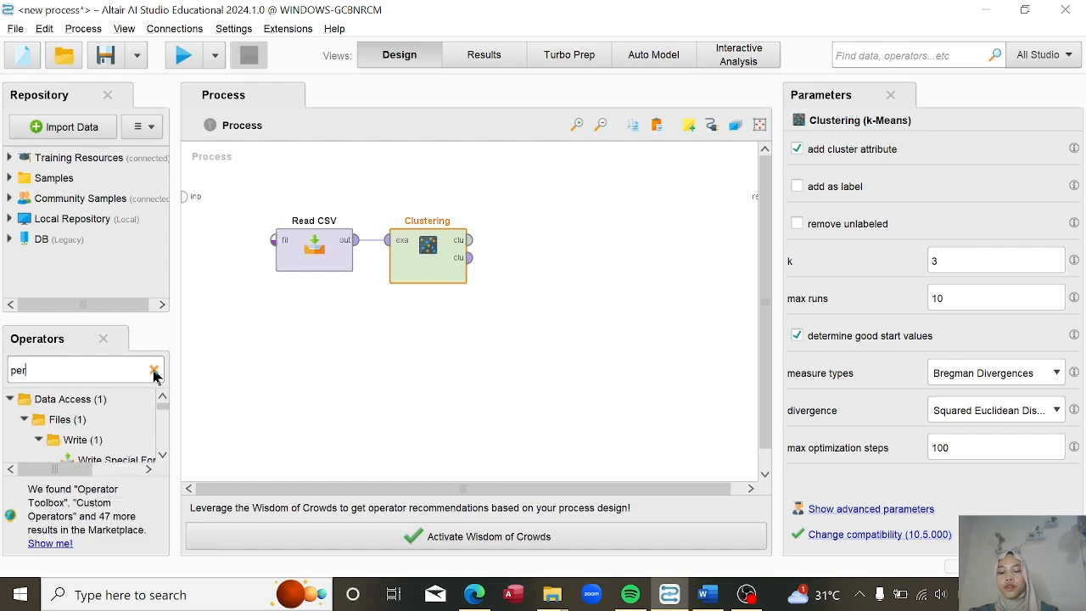
type("formance")
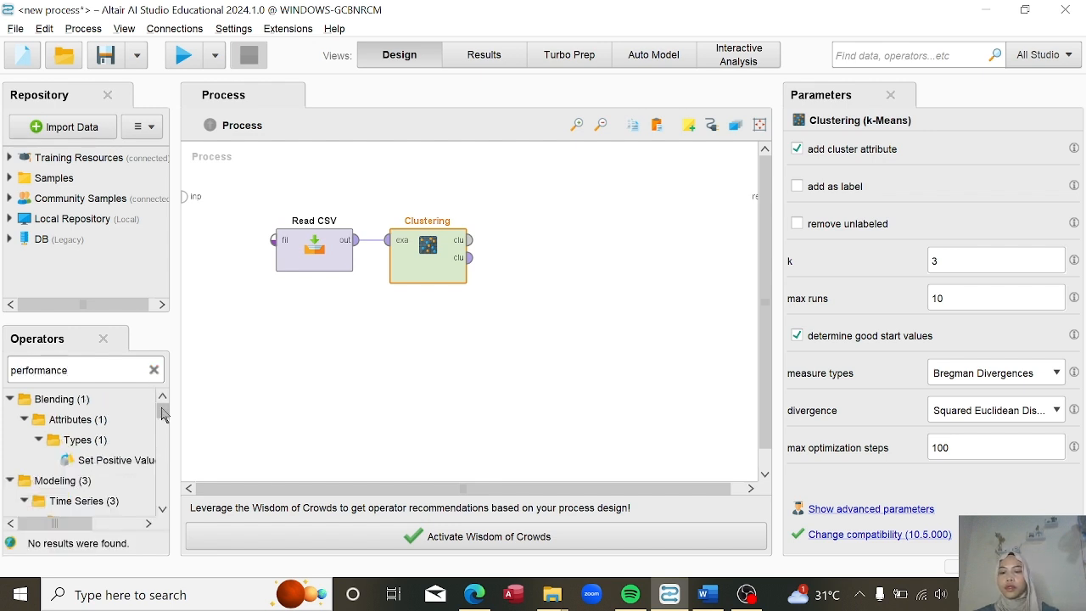
left_click_drag(164, 414, 164, 465)
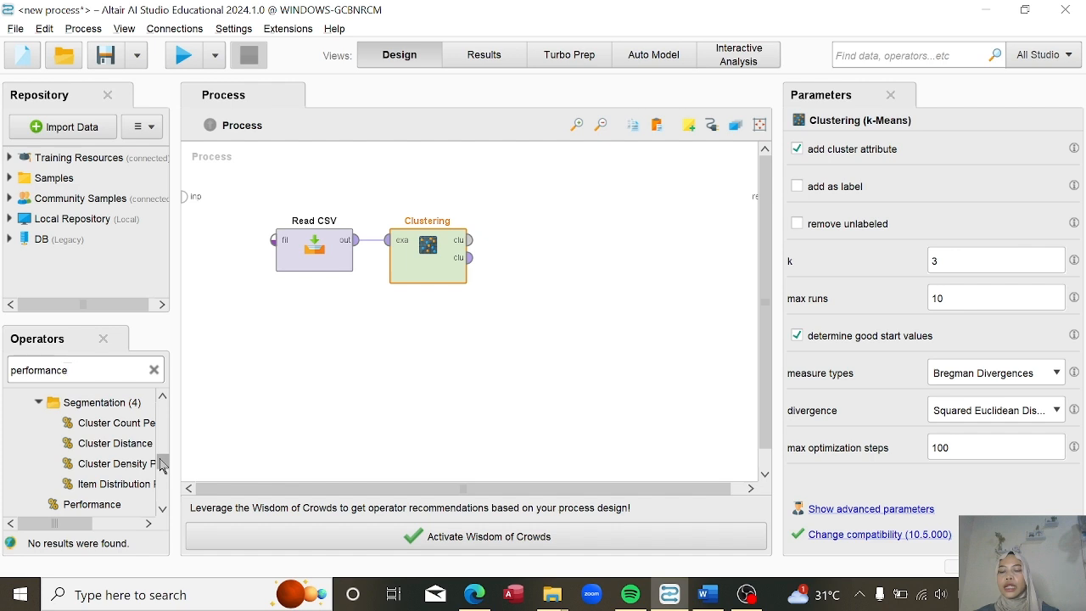
left_click_drag(82, 524, 107, 524)
left_click_drag(92, 445, 587, 255)
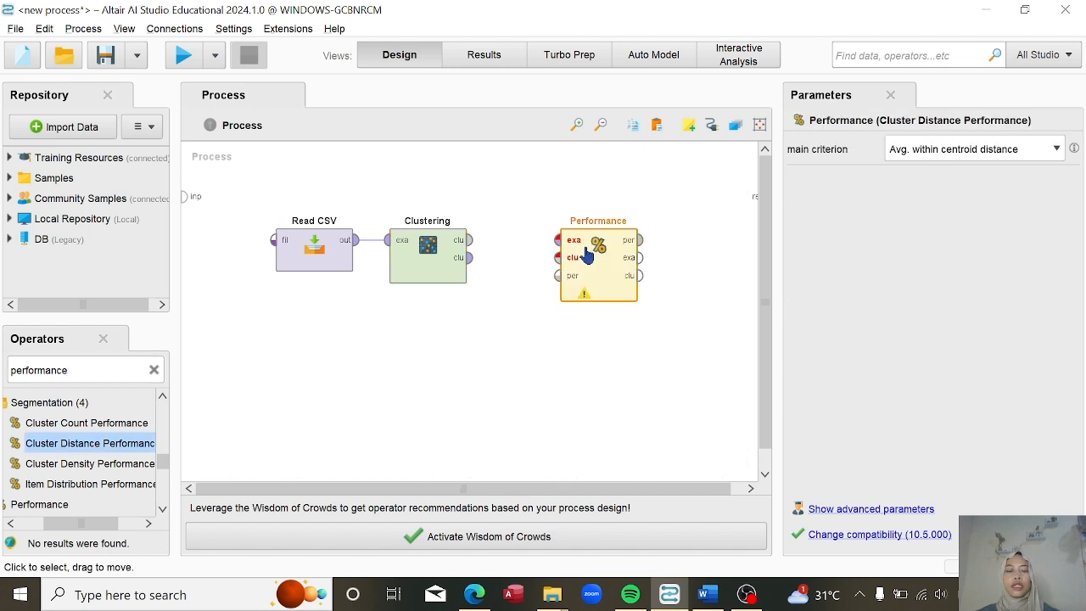
Connect Clustering's cluster model and clustered set to Performance's matching inputs, and Performance's performance output to the process result.
left_click(469, 240)
left_click(558, 258)
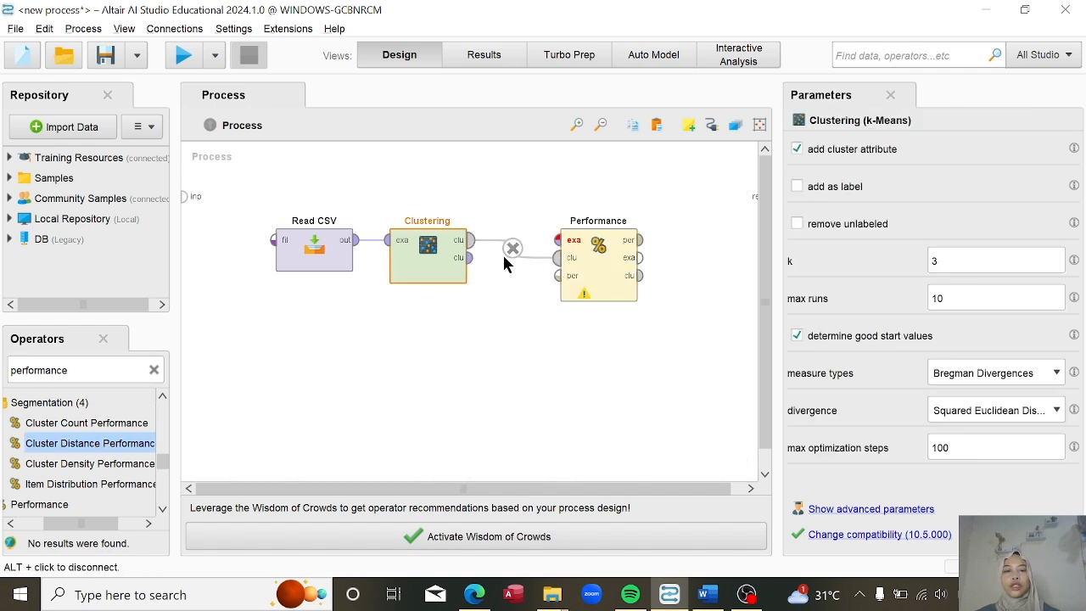
left_click(469, 258)
left_click(556, 241)
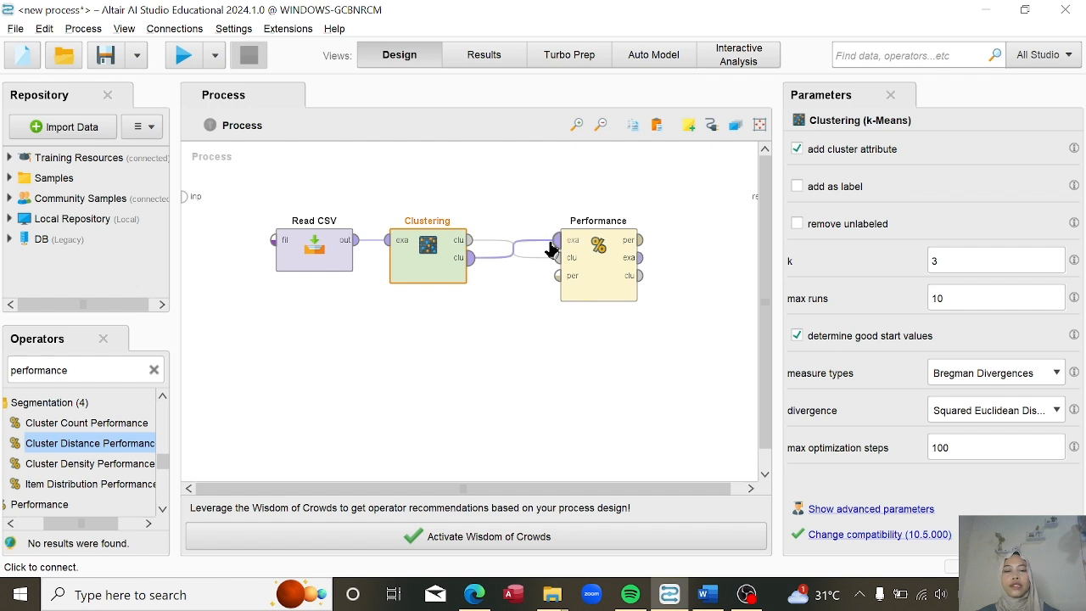
left_click(641, 241)
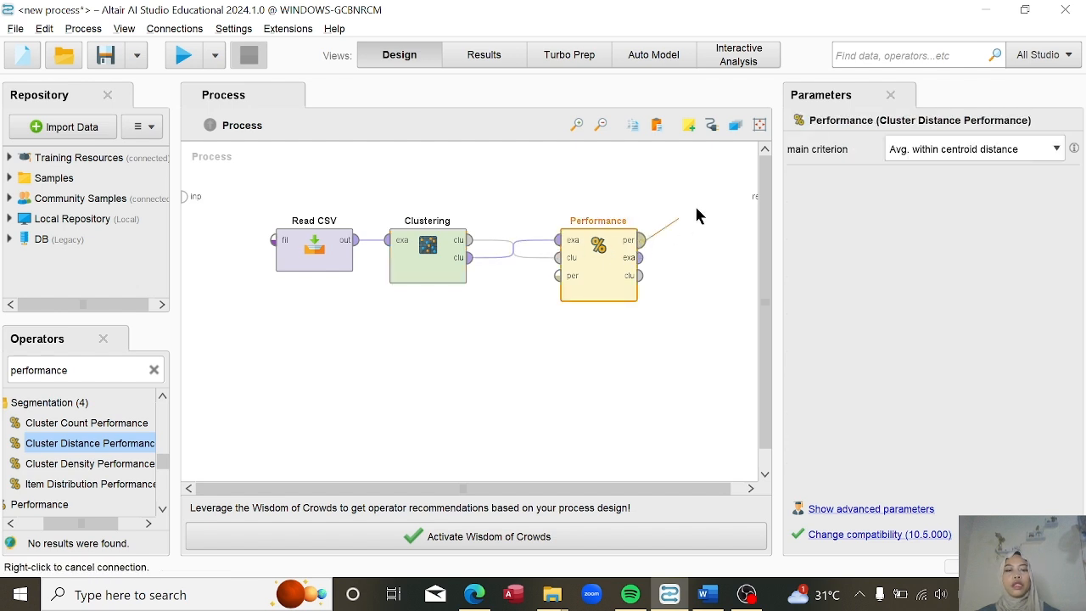
left_click(755, 194)
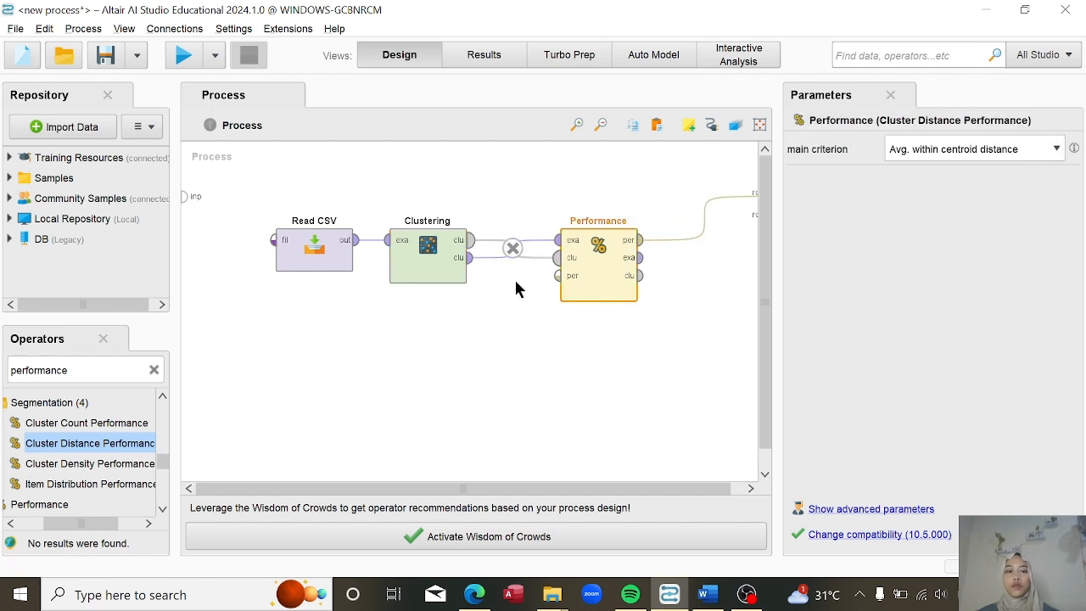
Run the k-Means process and show the text description of the resulting performance vector.
left_click(183, 56)
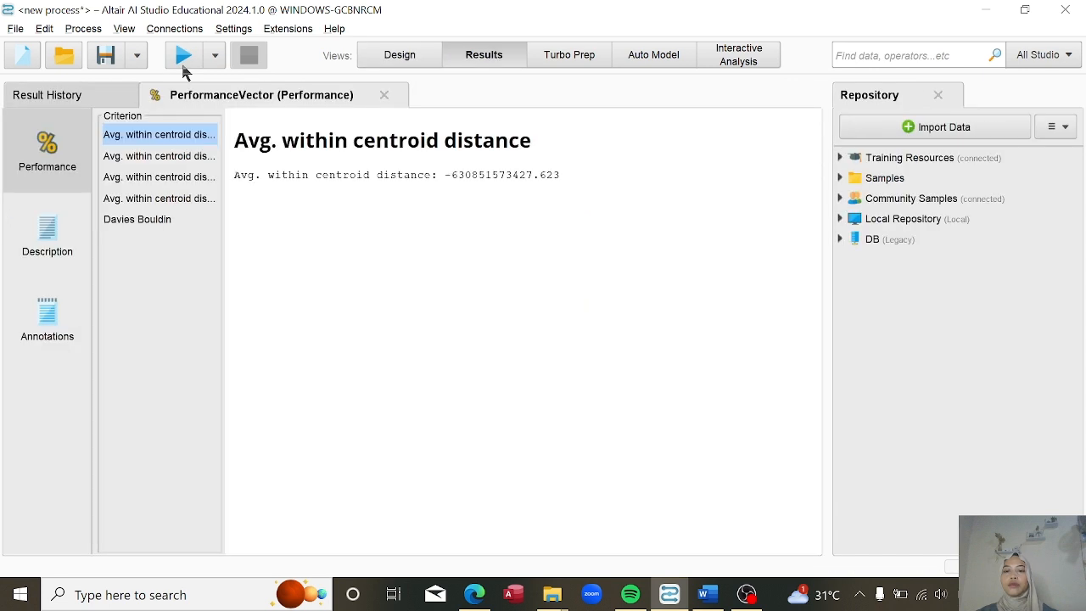
left_click(46, 249)
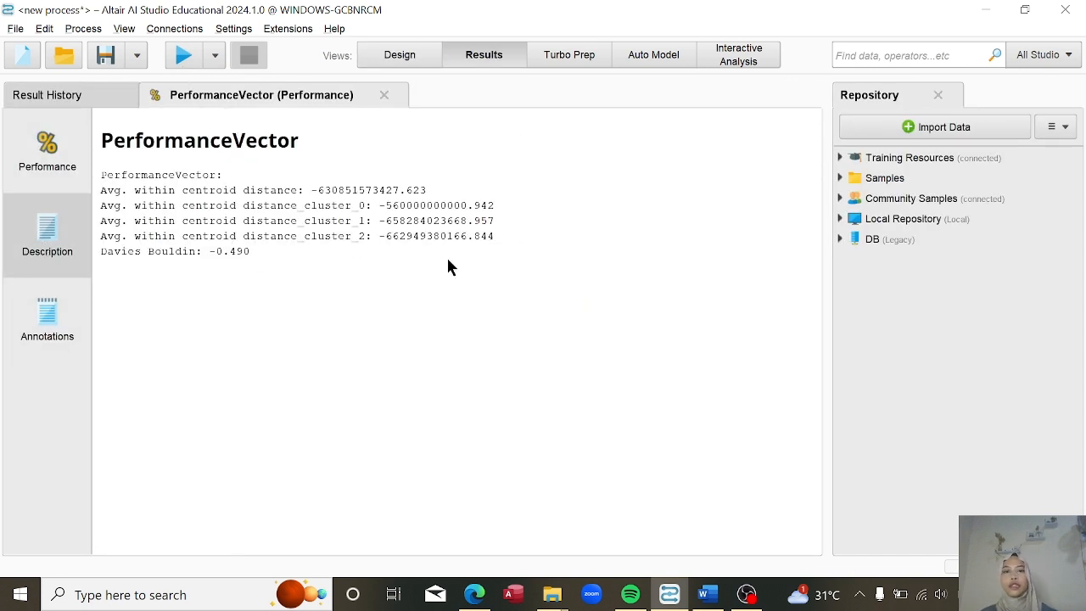